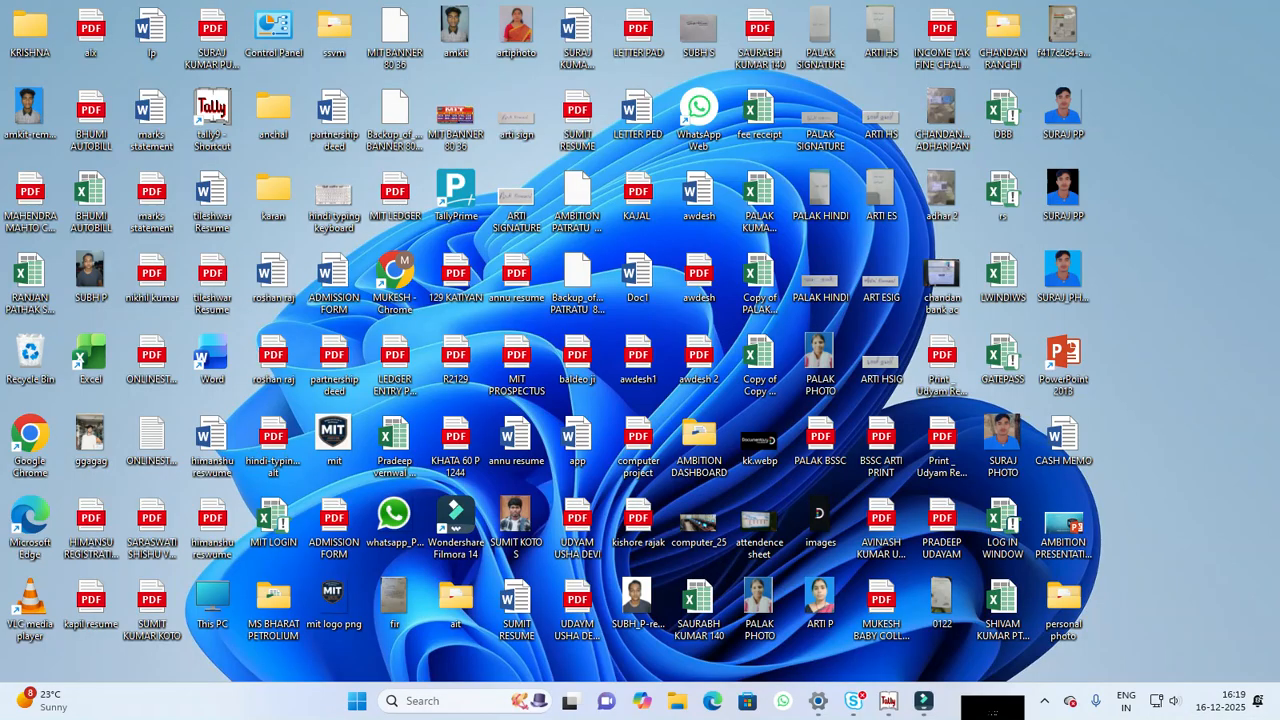
Switch to Tally 9, leave the open inventory report list and shut the company M/S RAUNAQ TRADERS
left_click(888, 702)
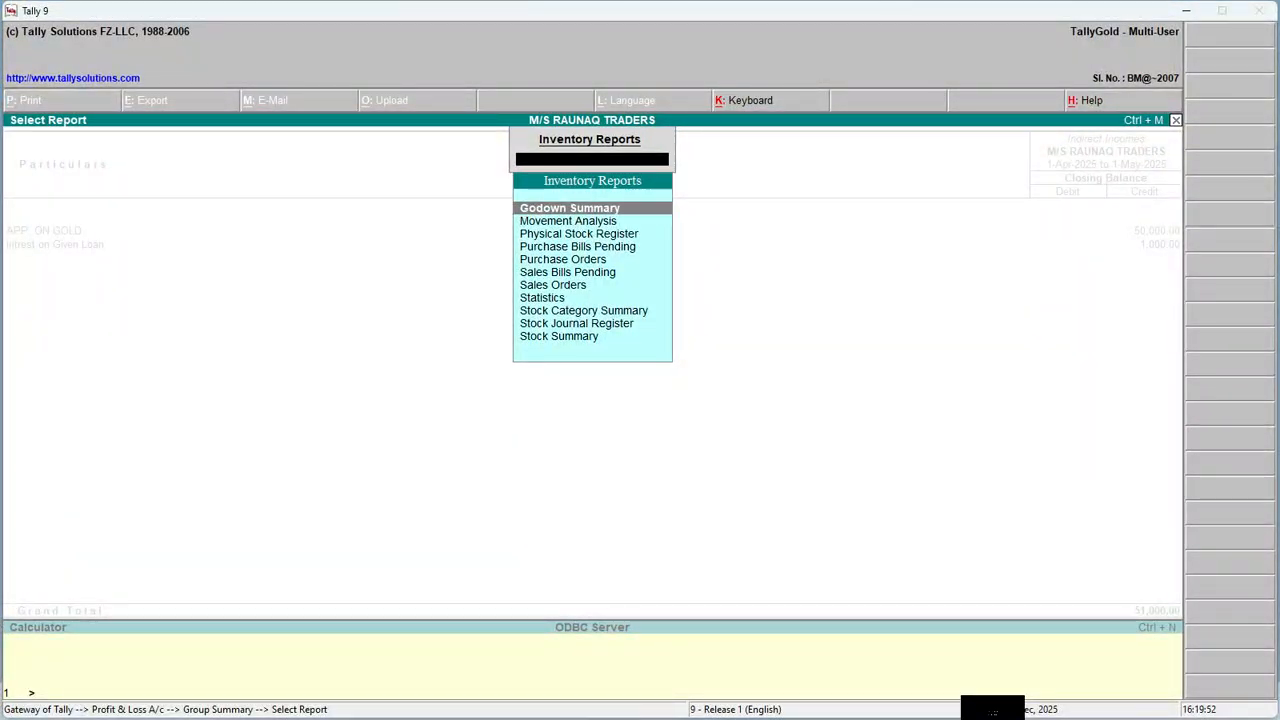
key("Escape")
key("Escape")
key("Escape")
key("Escape")
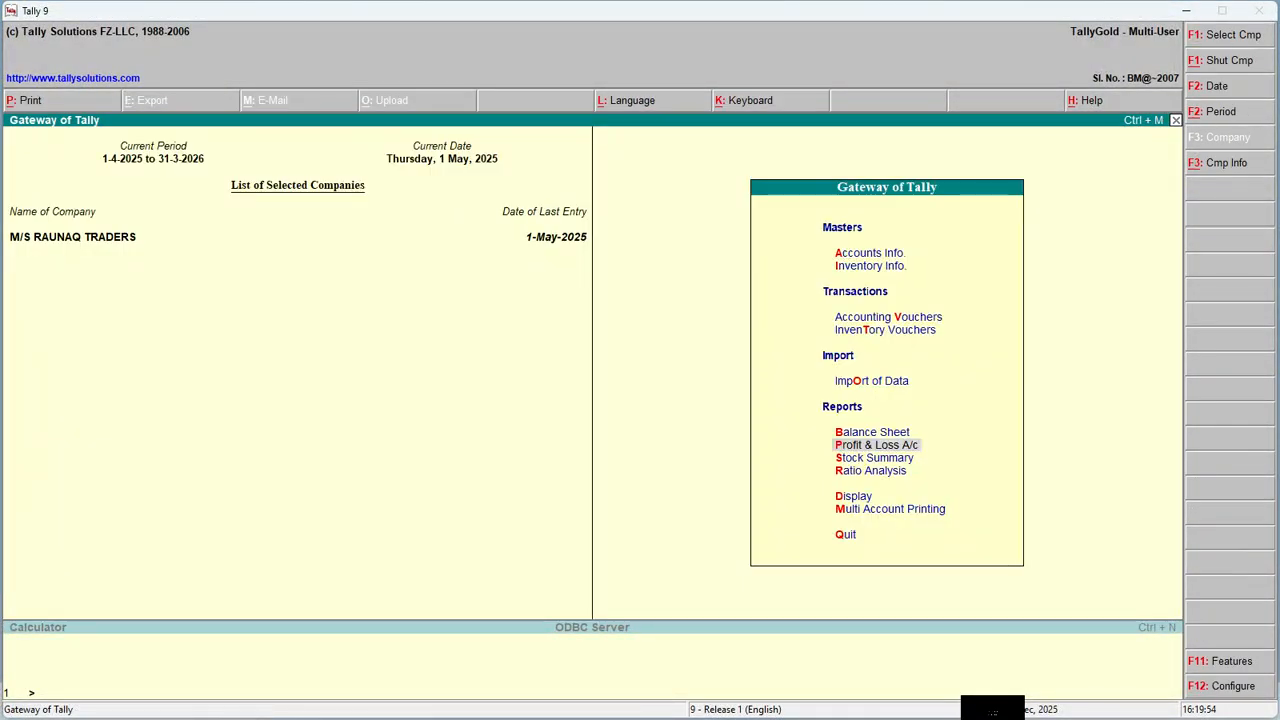
key("Escape")
key("alt+F3")
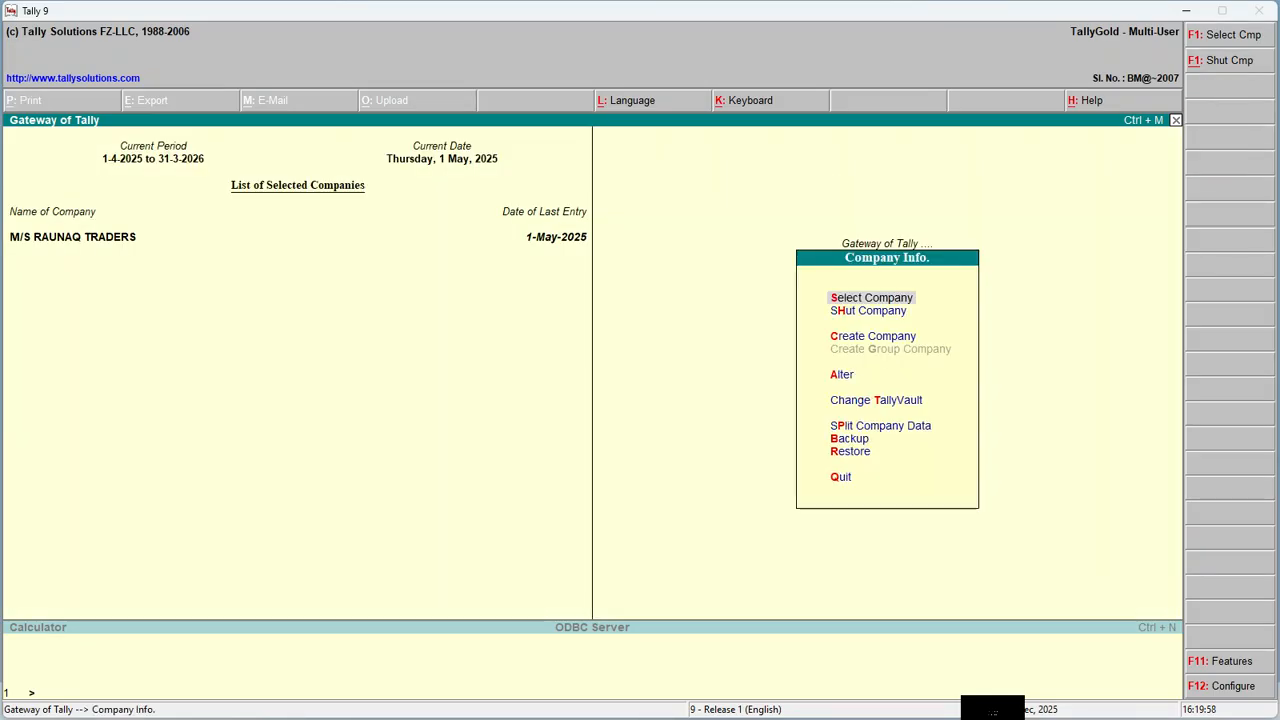
key("h")
key("Return")
Start a new company named M/s Mony Suit Pvt Ltd and keep the same mailing name
key("c")
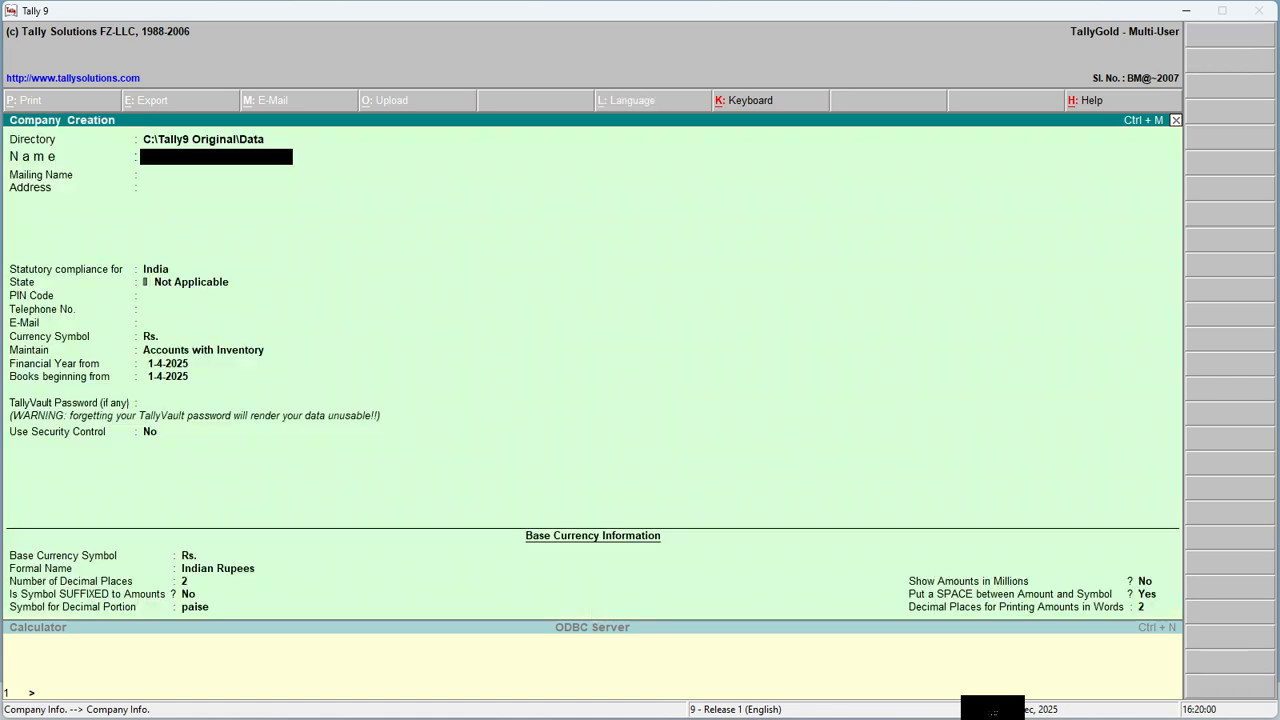
type("M/s")
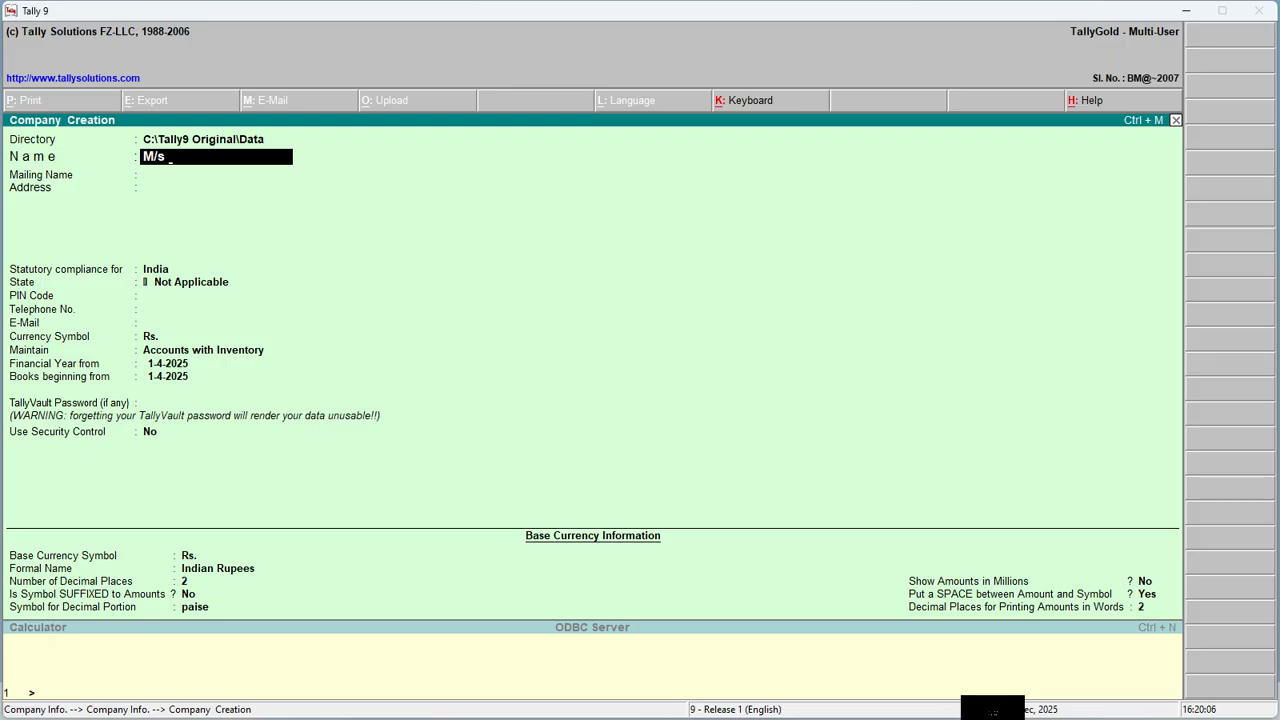
type(" Mony Su")
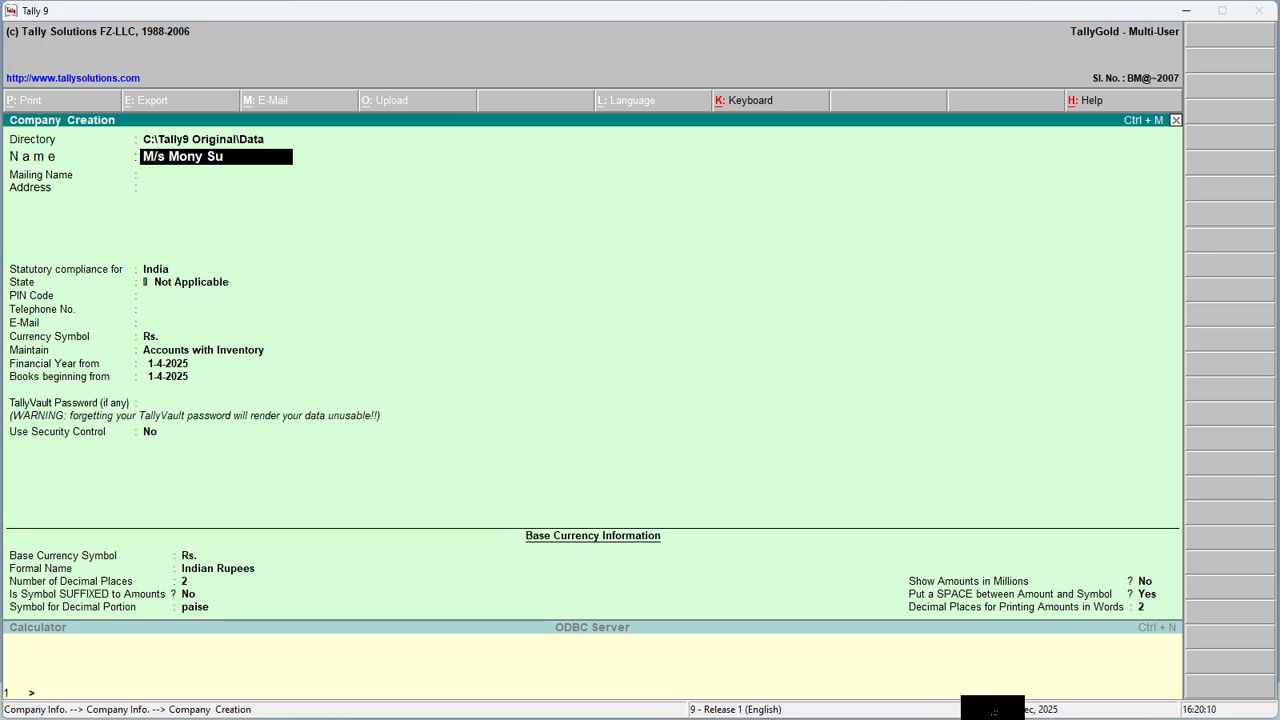
type("it Pvt Ltd")
key("Return")
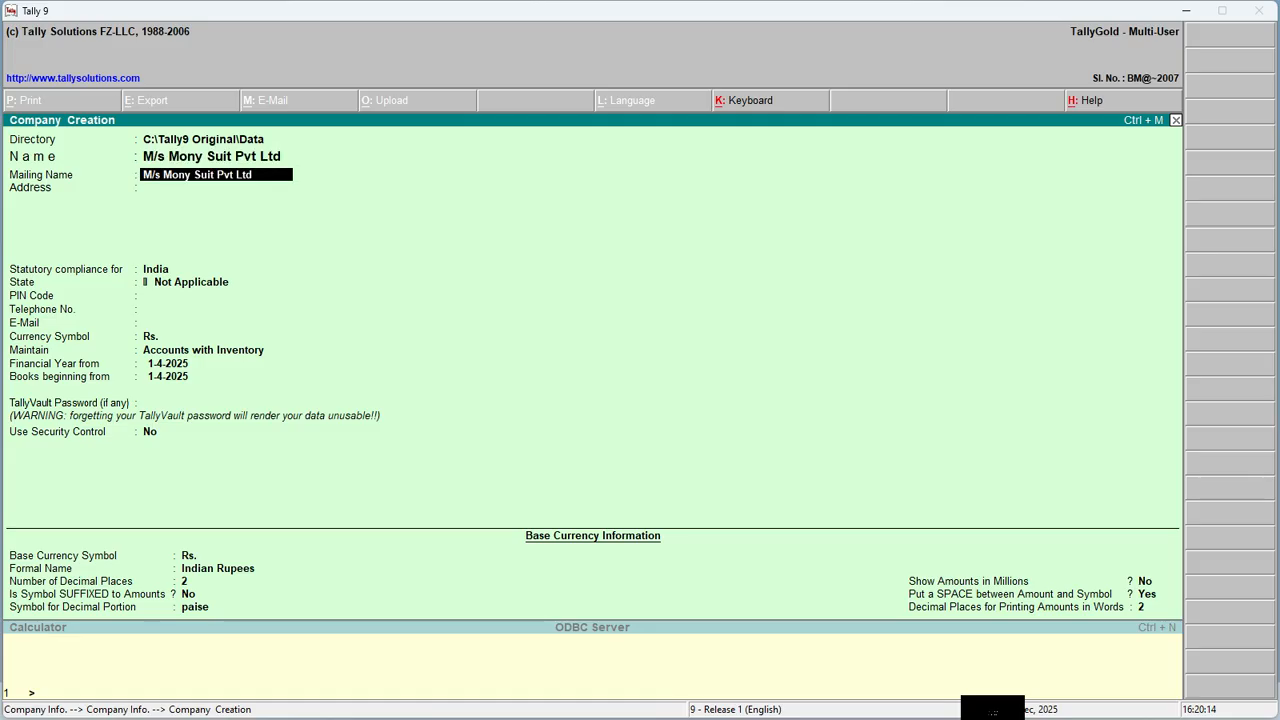
key("Return")
Fill in the new company's two-line address
type("Patratu")
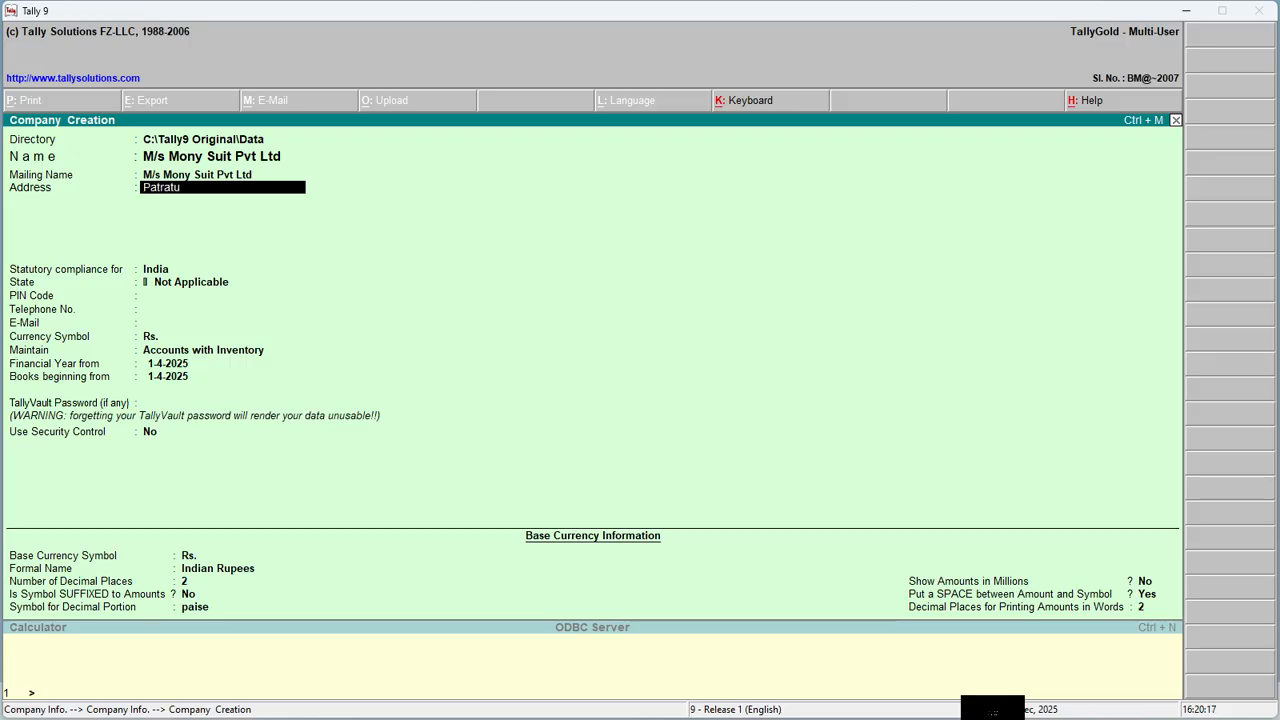
key("Return")
type("Ramgarh")
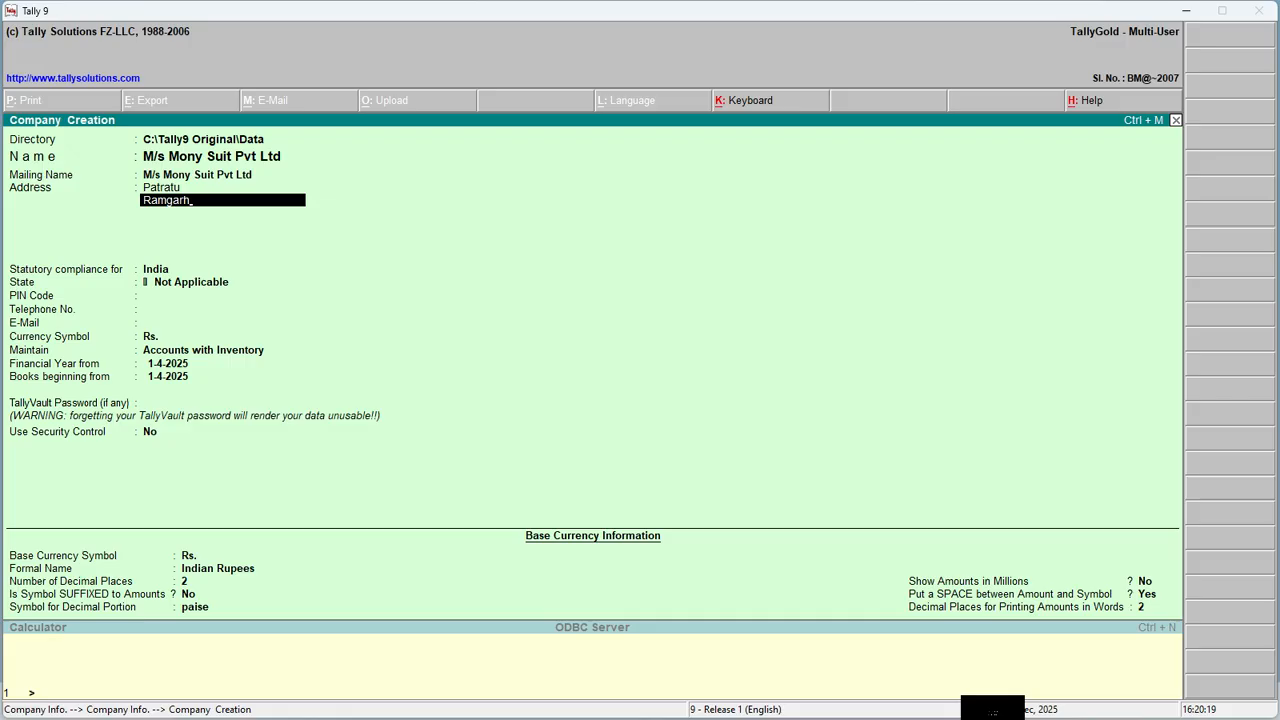
key("Return")
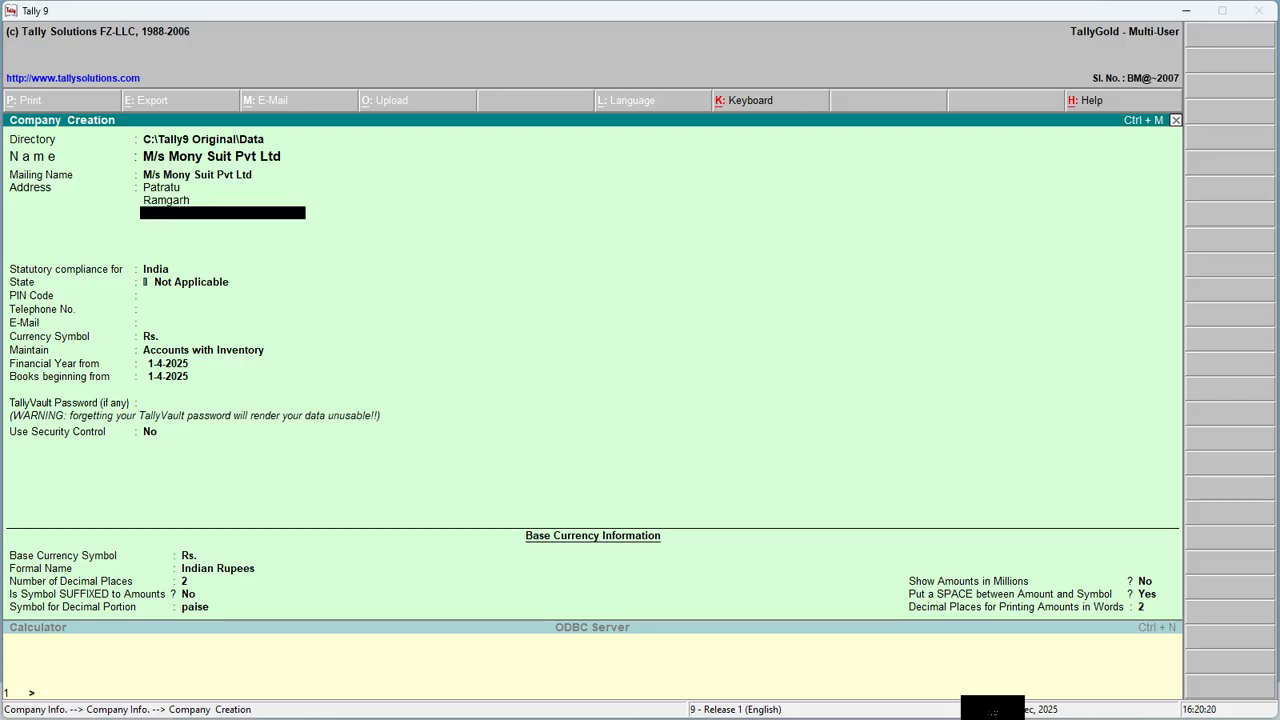
type("Jhar")
key("BackSpace")
key("BackSpace")
key("BackSpace")
key("Return")
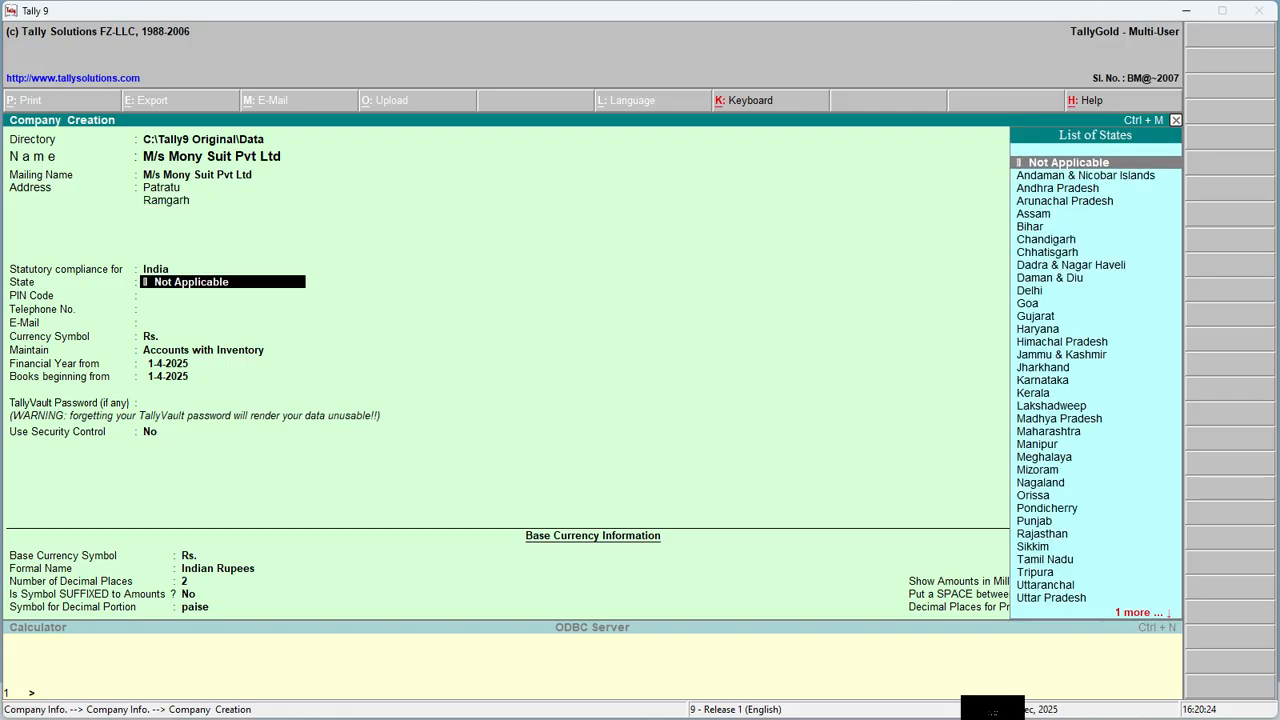
Set the company's state to Jharkhand, keep the remaining defaults without a TallyVault password, and save the company
type("J")
key("Return")
key("Return")
key("Return")
key("Return")
key("Return")
key("Return")
key("Return")
key("Return")
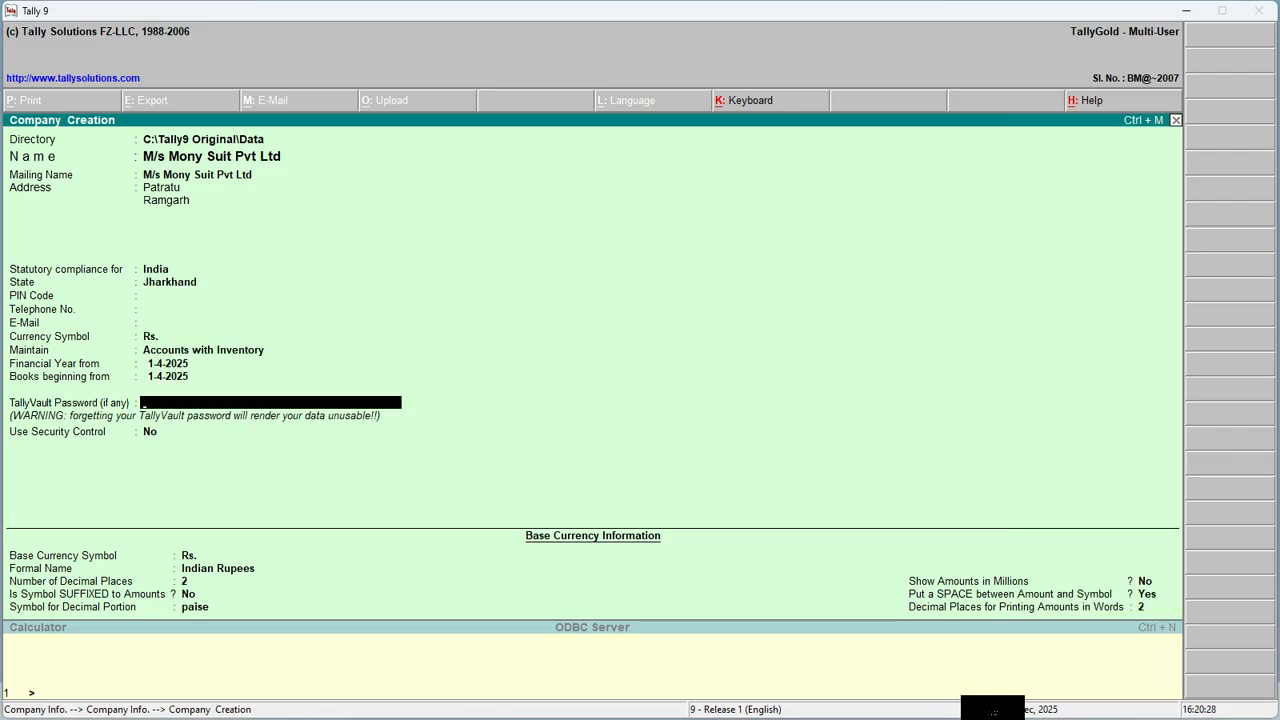
key("ctrl+a")
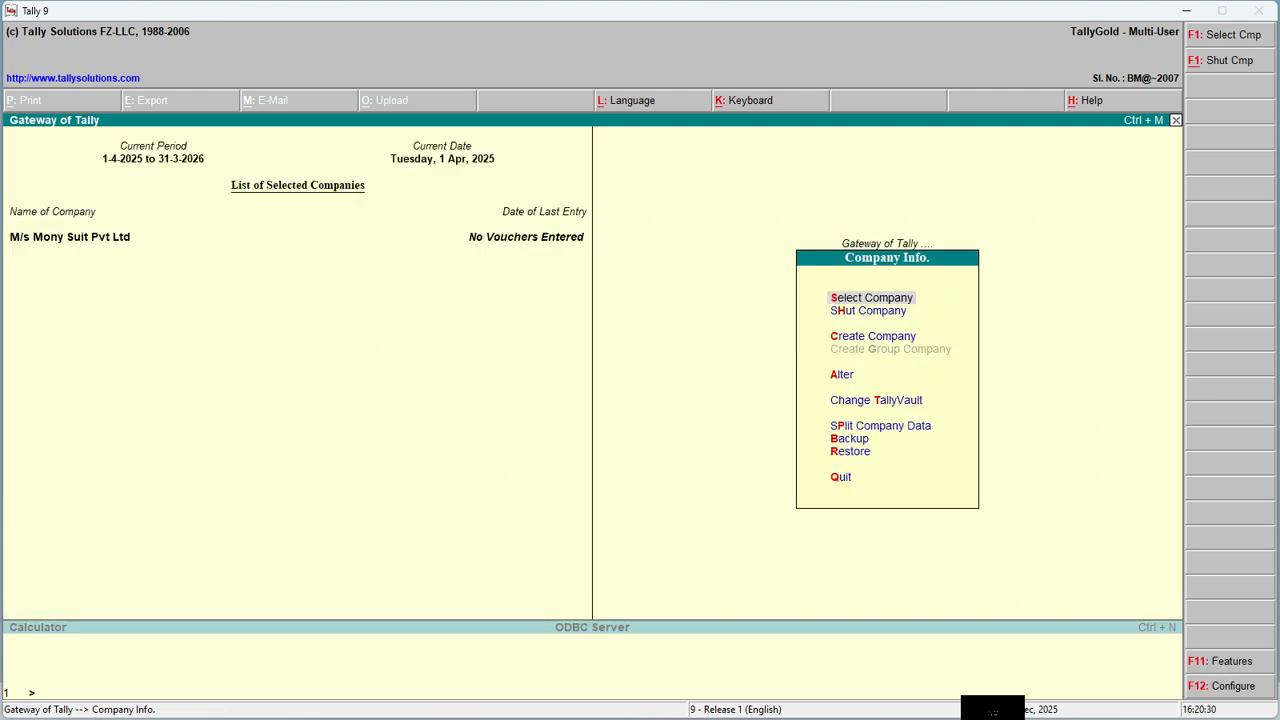
Return to the Gateway of Tally and view the new company's Balance Sheet
key("Escape")
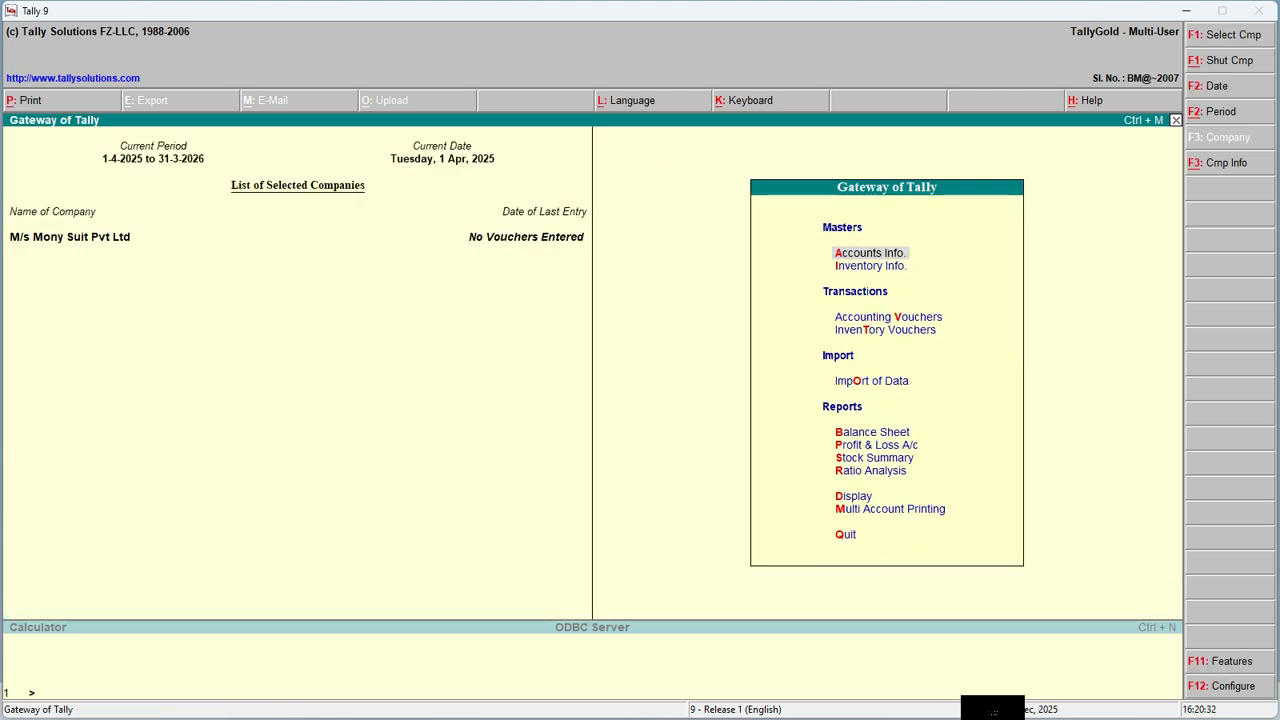
key("Down")
key("Down")
key("Down")
key("Down")
key("Down")
key("Return")
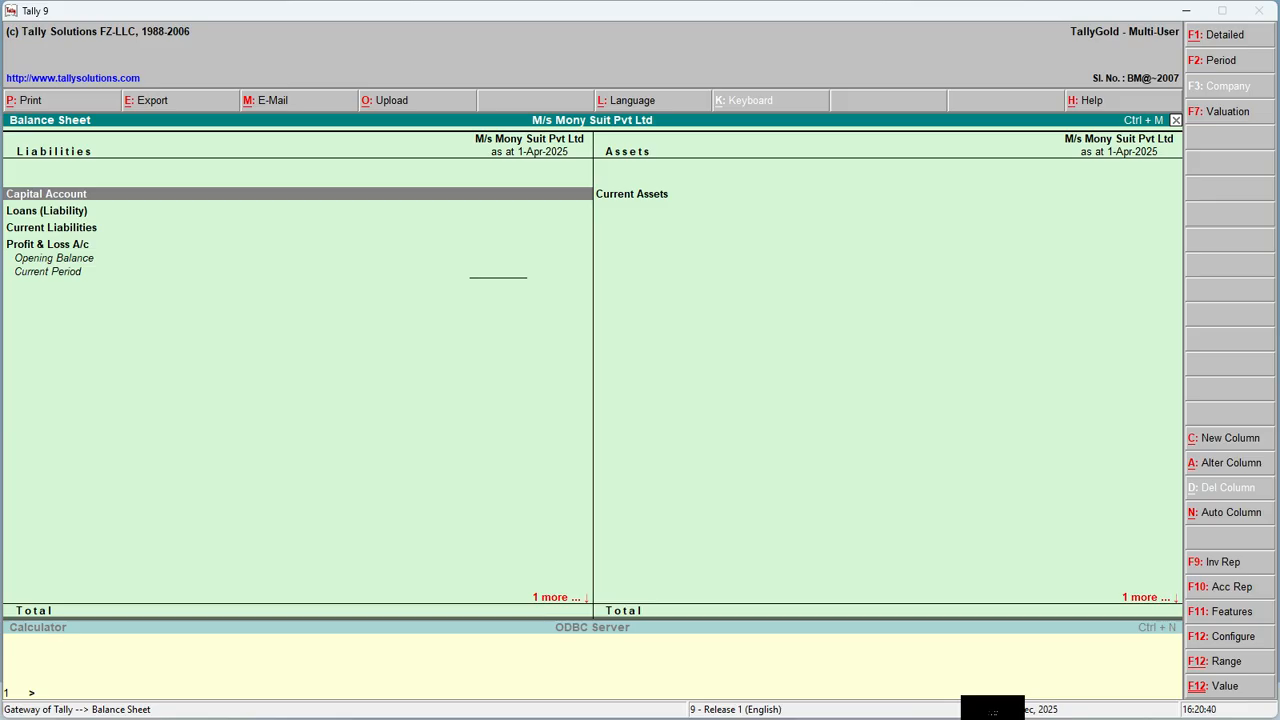
key("Escape")
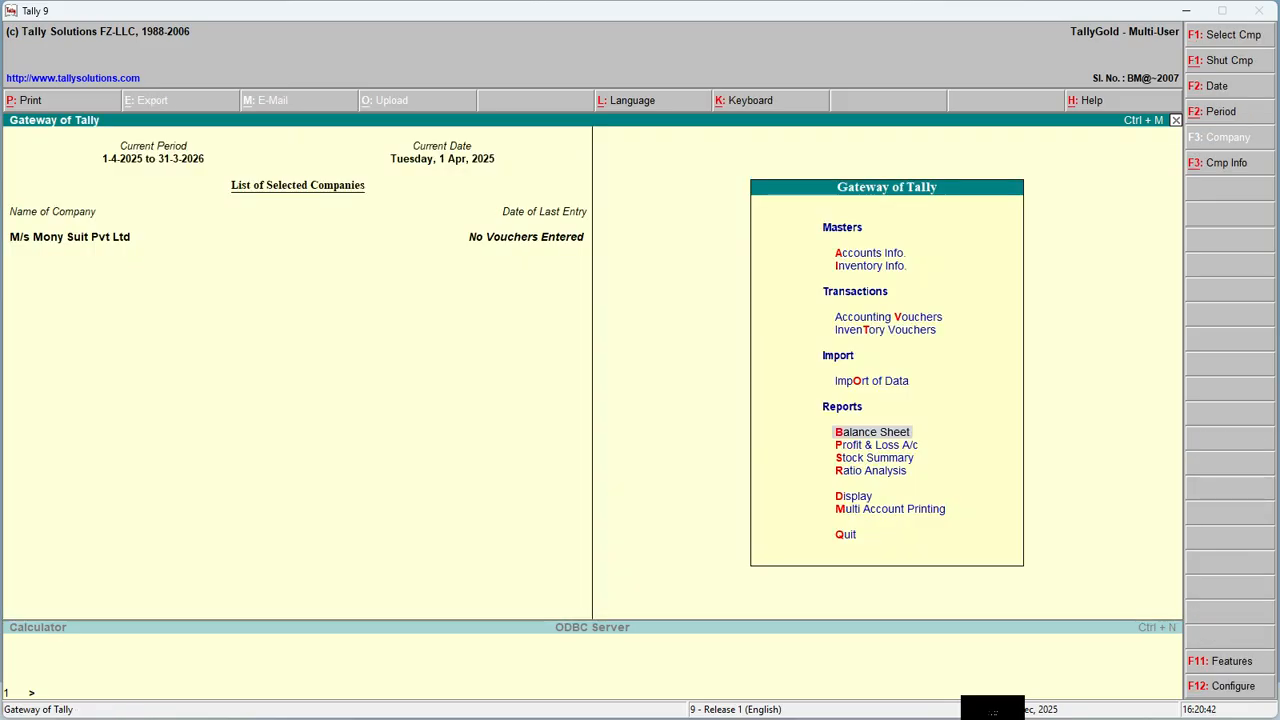
View the Cash/Bank Summary among the account books, then return to the Gateway of Tally
key("Down")
key("Down")
key("Down")
key("Down")
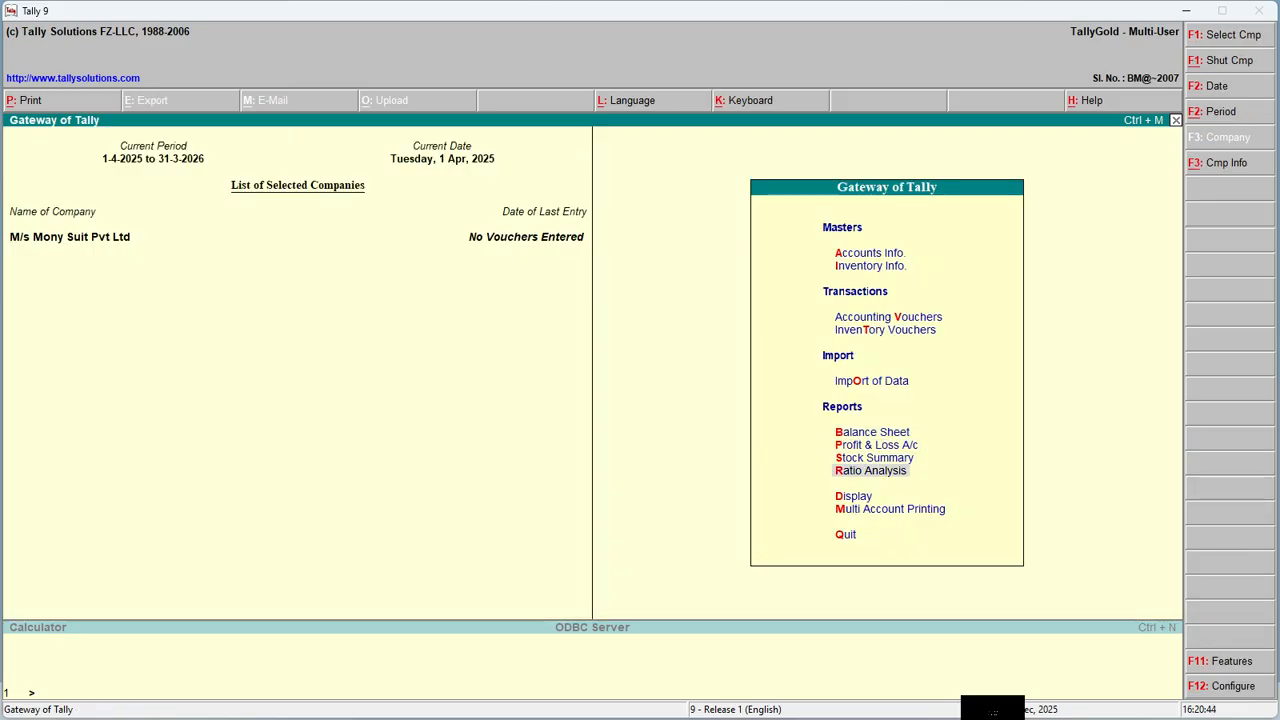
key("Return")
key("Down")
key("Down")
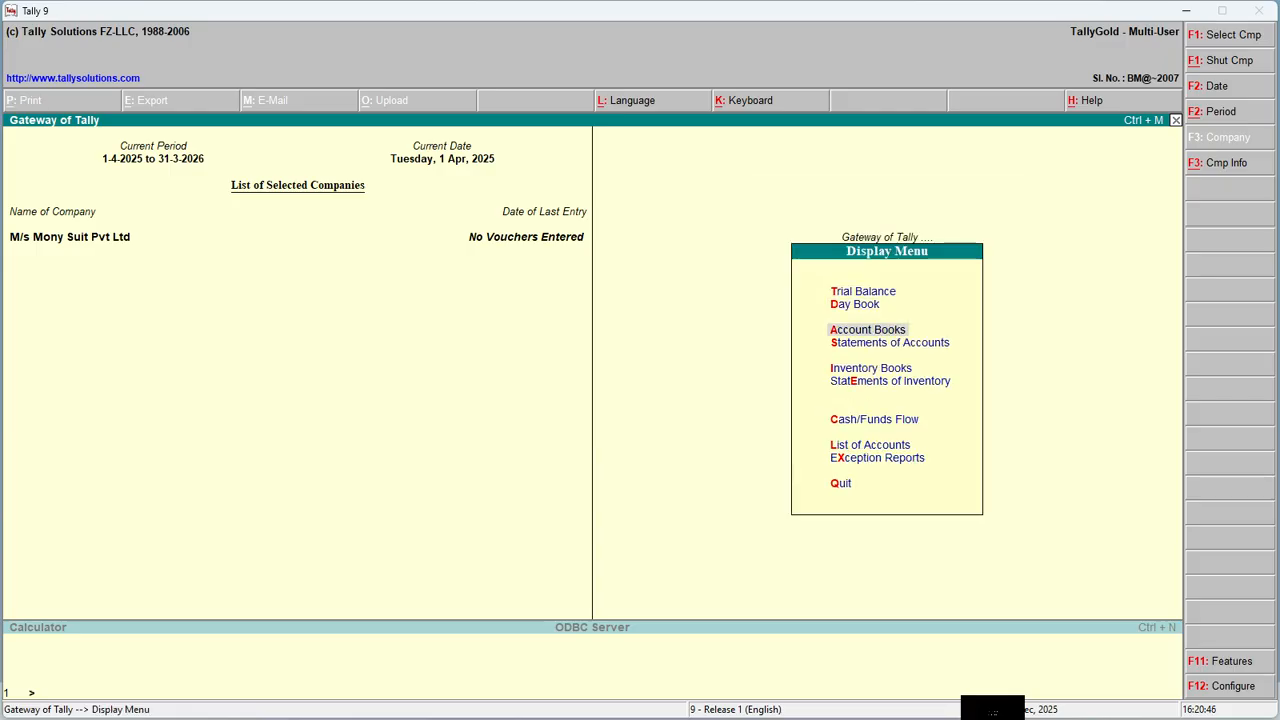
key("Return")
key("Return")
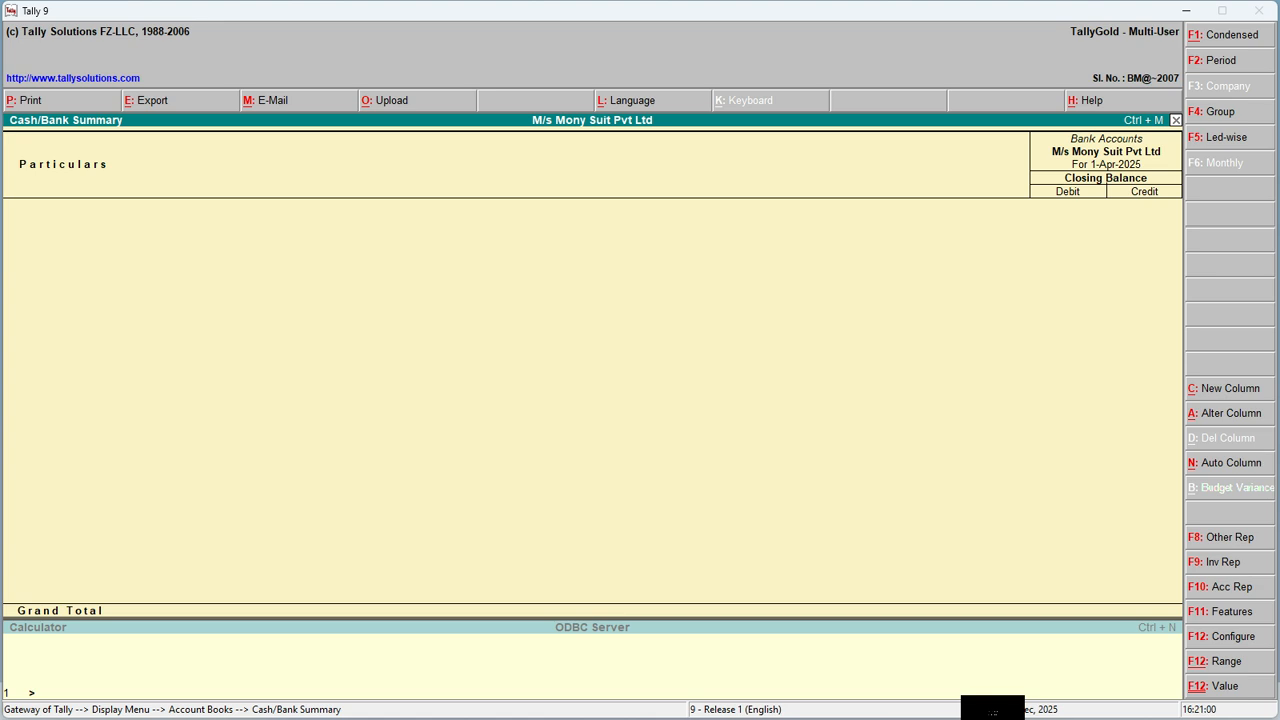
key("Escape")
key("Escape")
key("Escape")
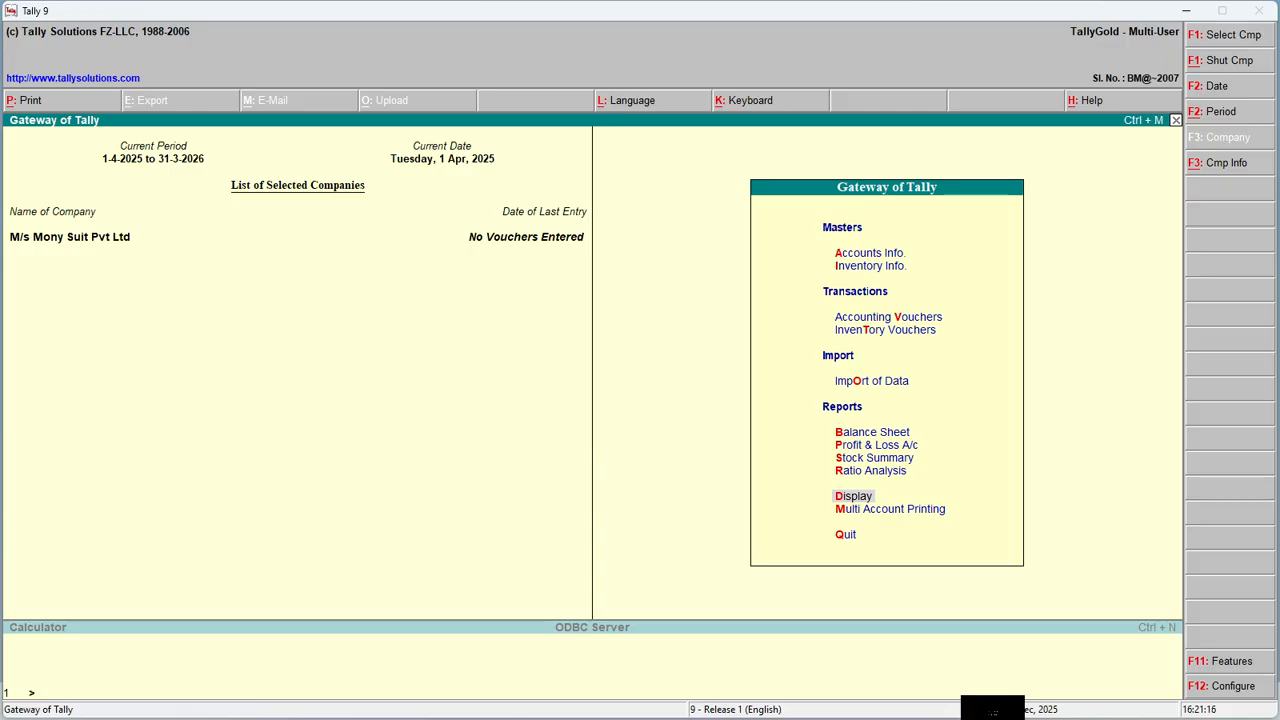
In the company's Accounting Features, set Activate Interest Calculation and its advanced parameters option to Yes
key("F11")
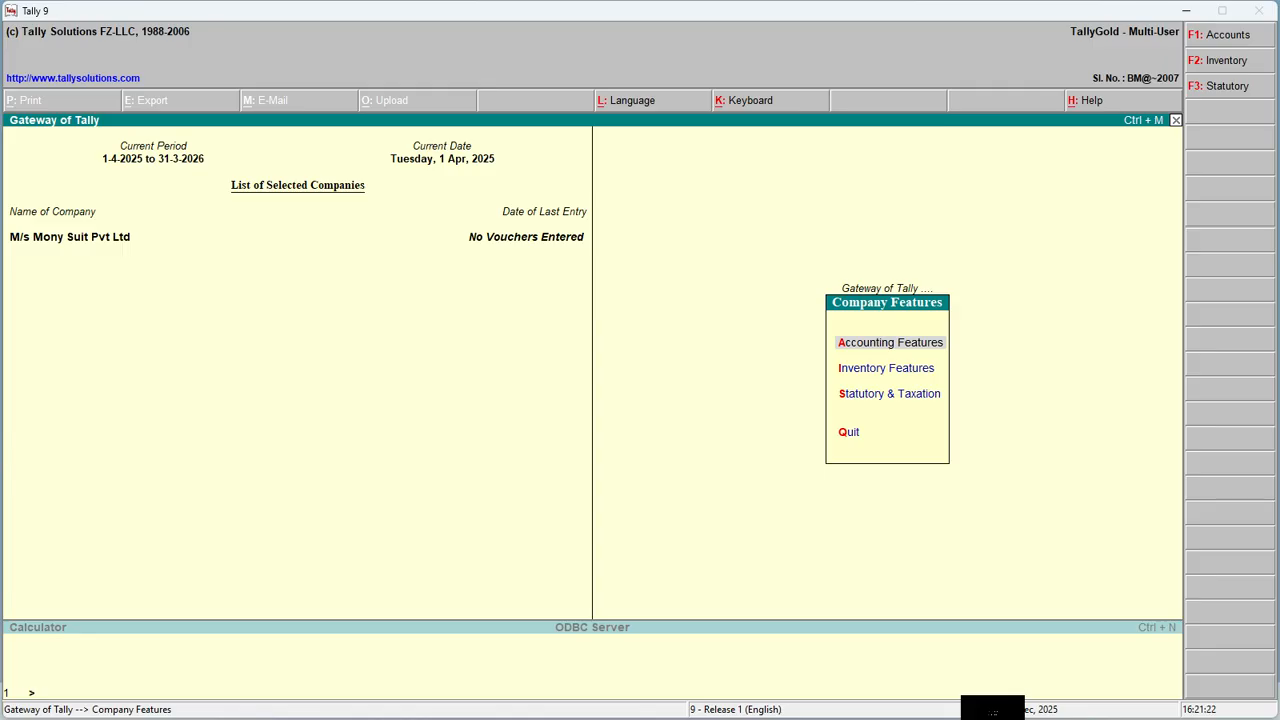
key("Up")
key("Up")
key("Up")
key("Up")
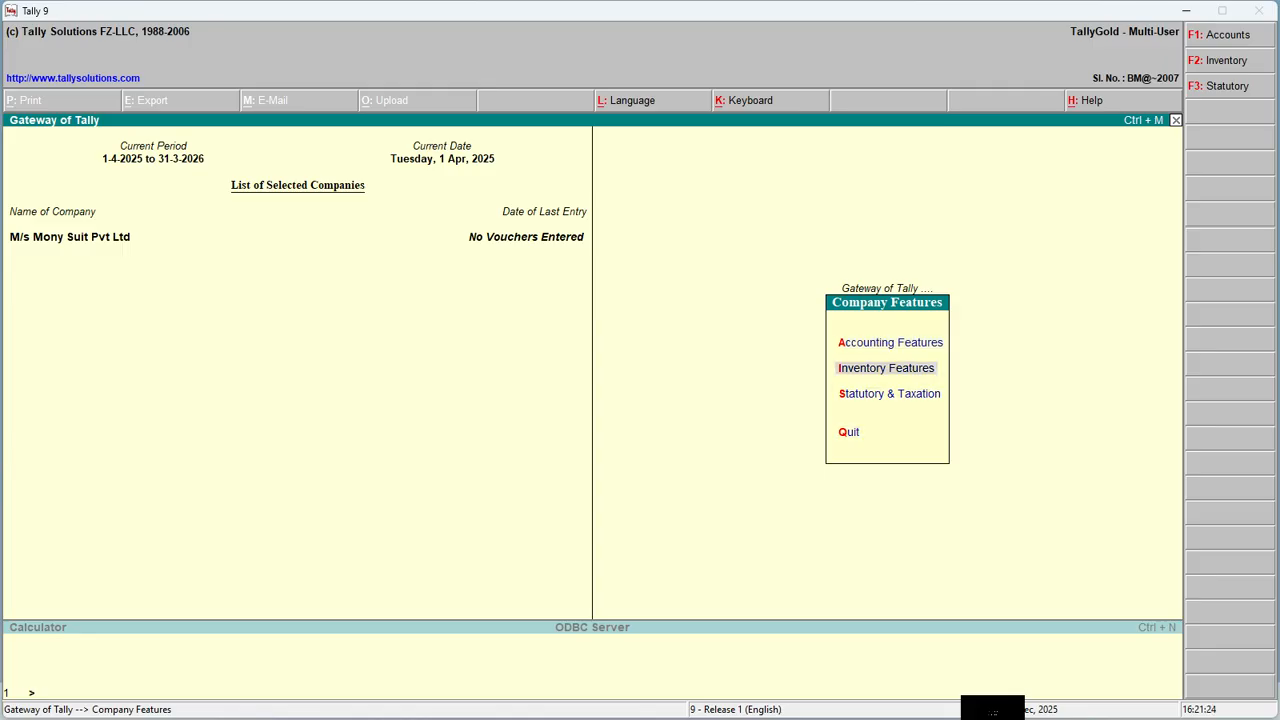
key("Return")
key("Return")
key("Return")
key("Return")
key("Return")
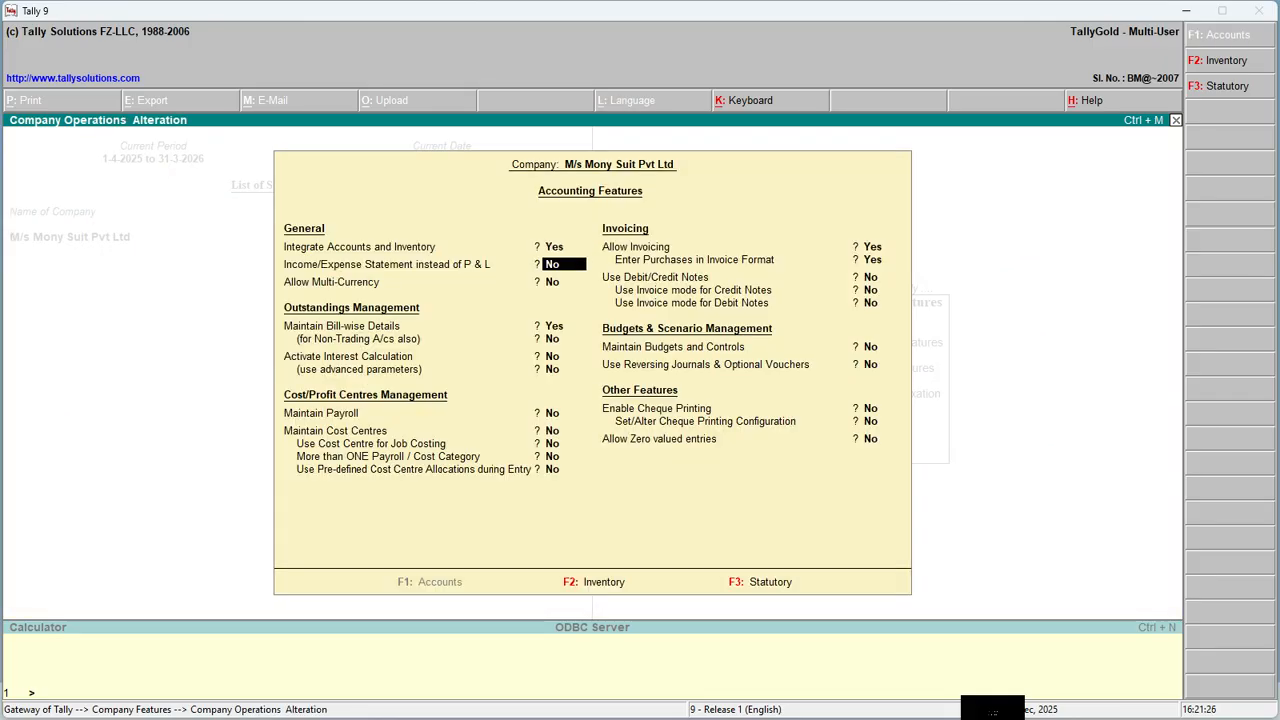
key("Return")
type("y")
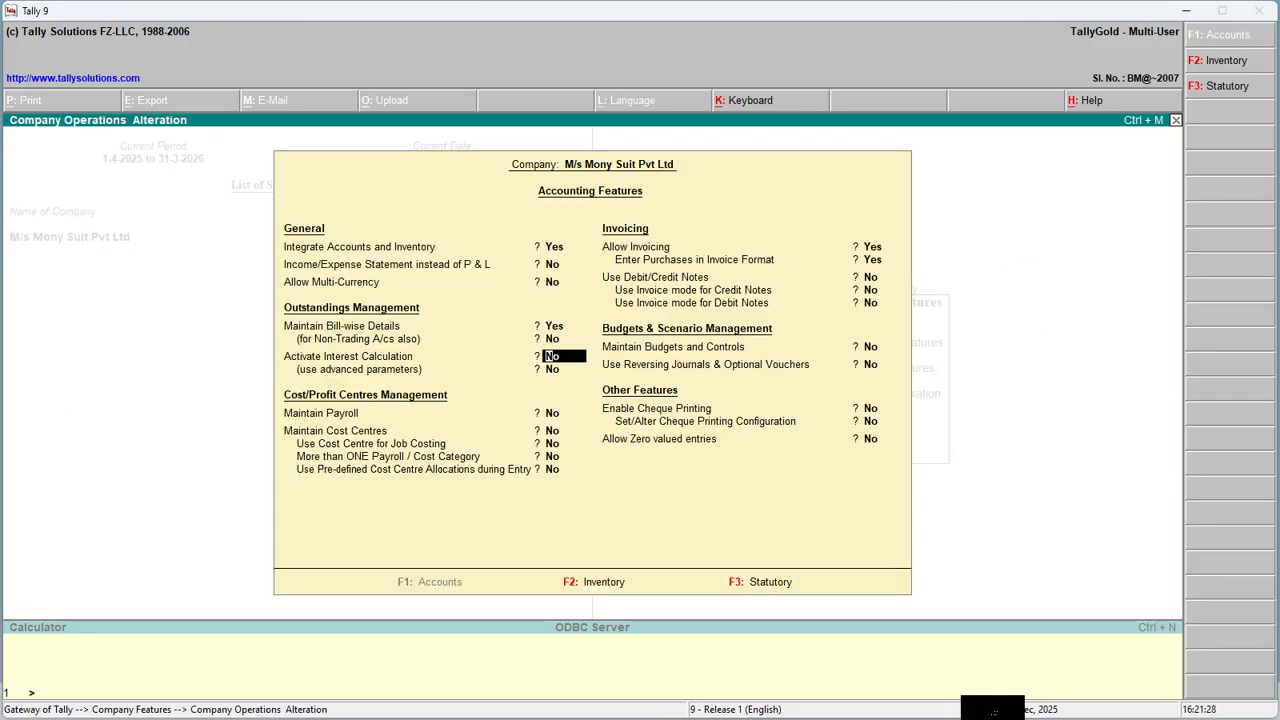
key("Return")
type("y")
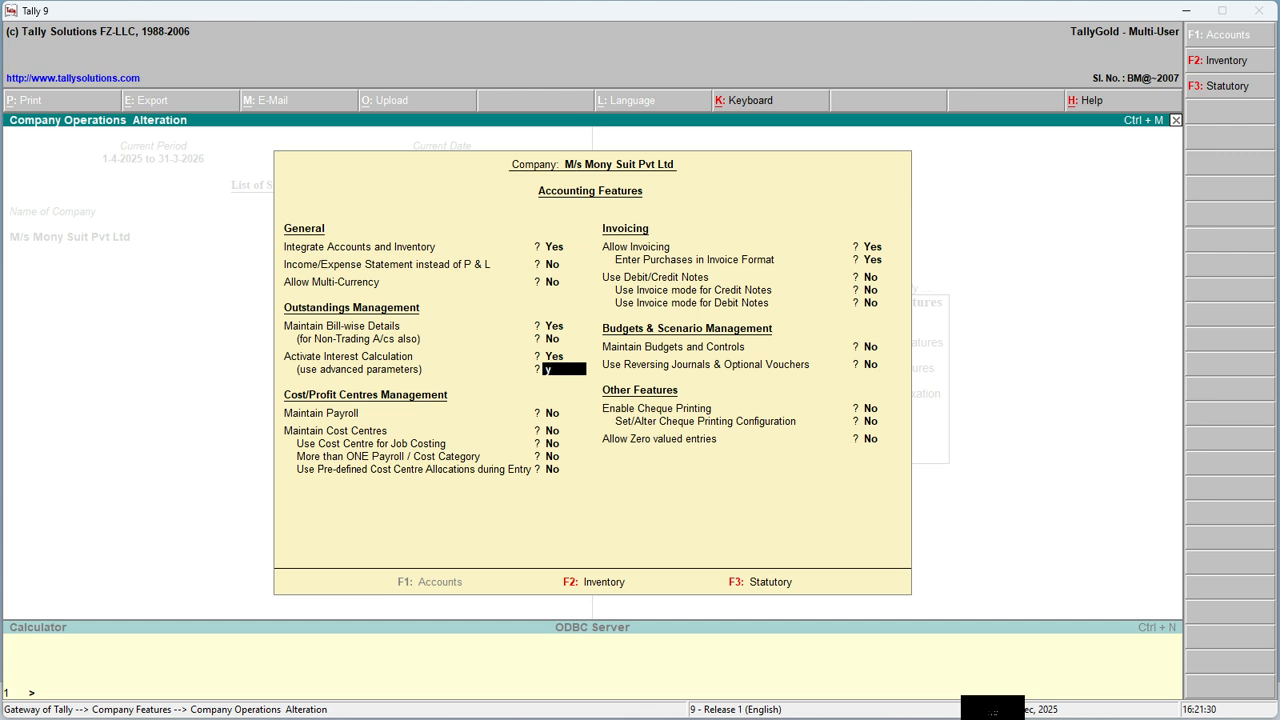
Save the Accounting Features with the remaining options at their defaults and return to the Gateway of Tally
key("Return")
key("Return")
key("Return")
key("Return")
key("Return")
key("Return")
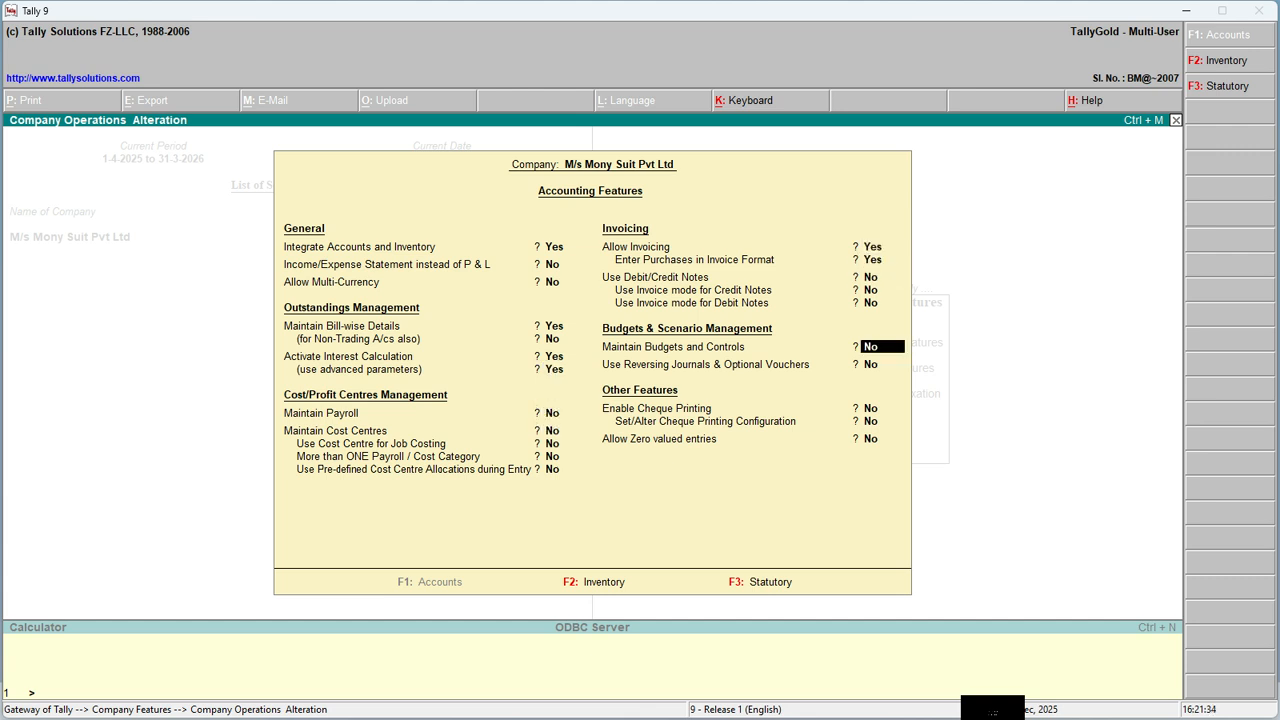
key("ctrl+a")
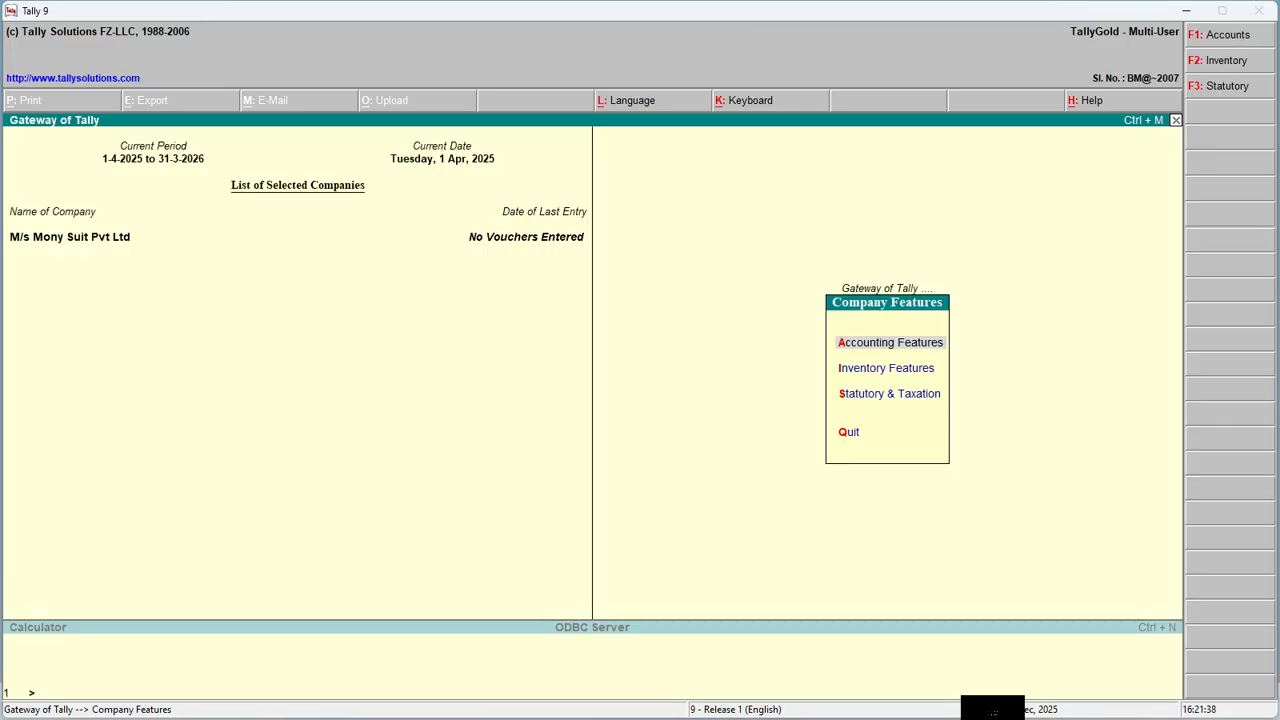
key("Escape")
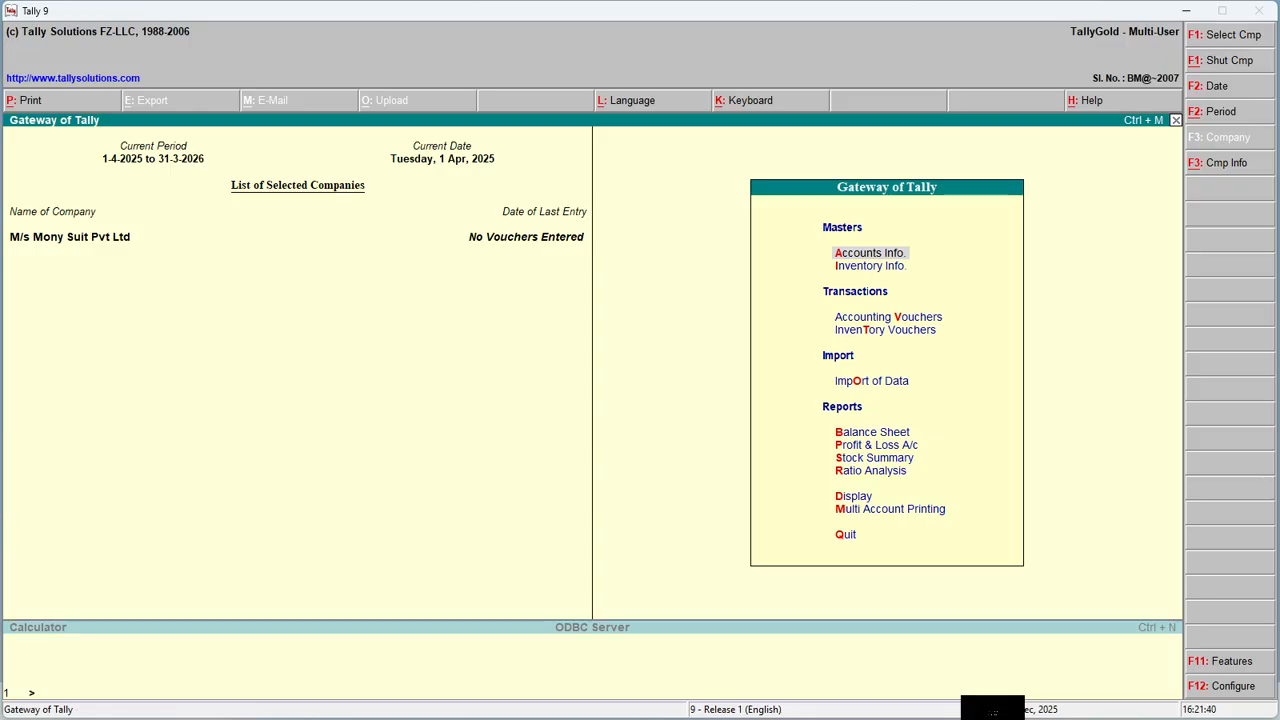
Create a single ledger named Loan From Sbi under the group Loans (Liability)
key("Return")
key("l")
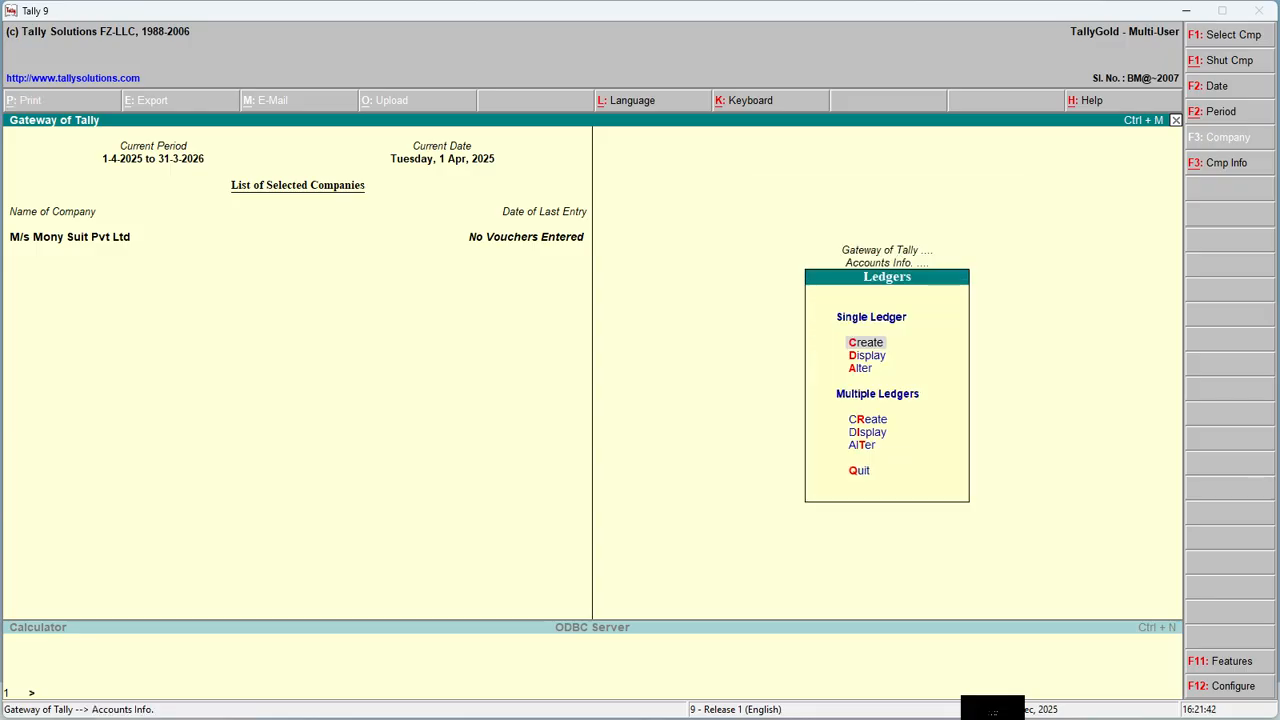
key("c")
type("Loan From Sbi")
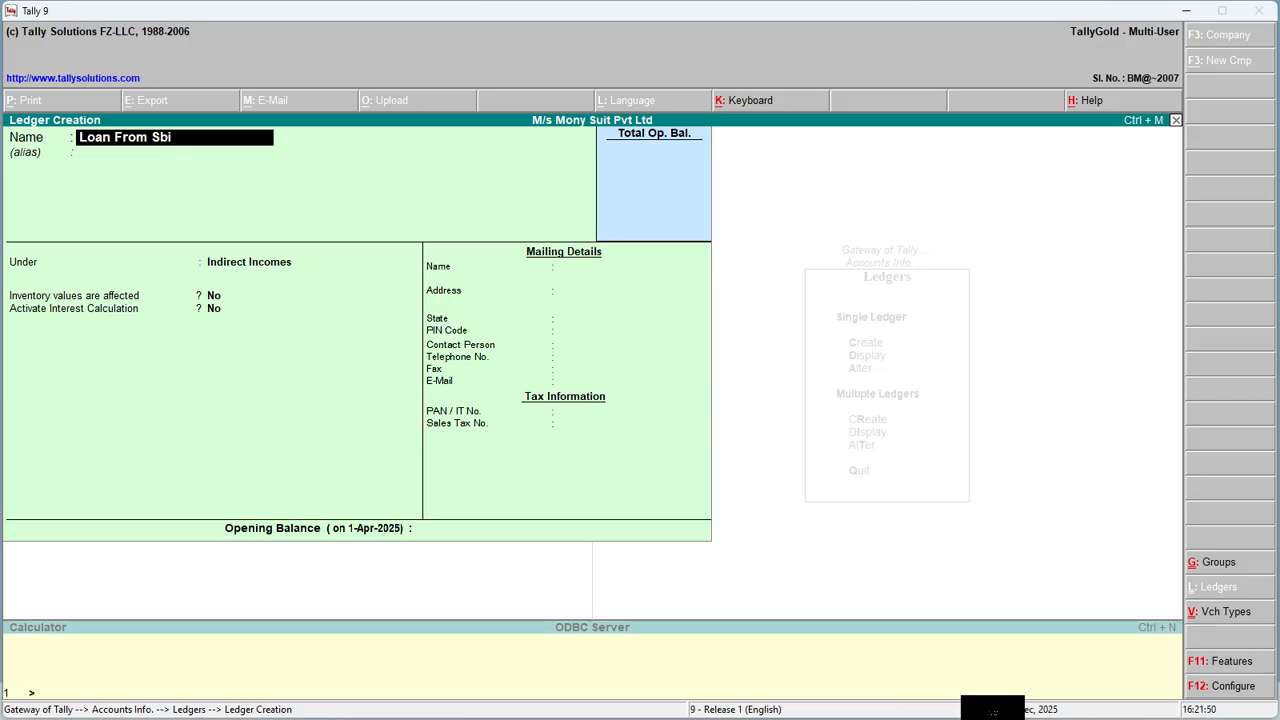
key("Return")
key("Return")
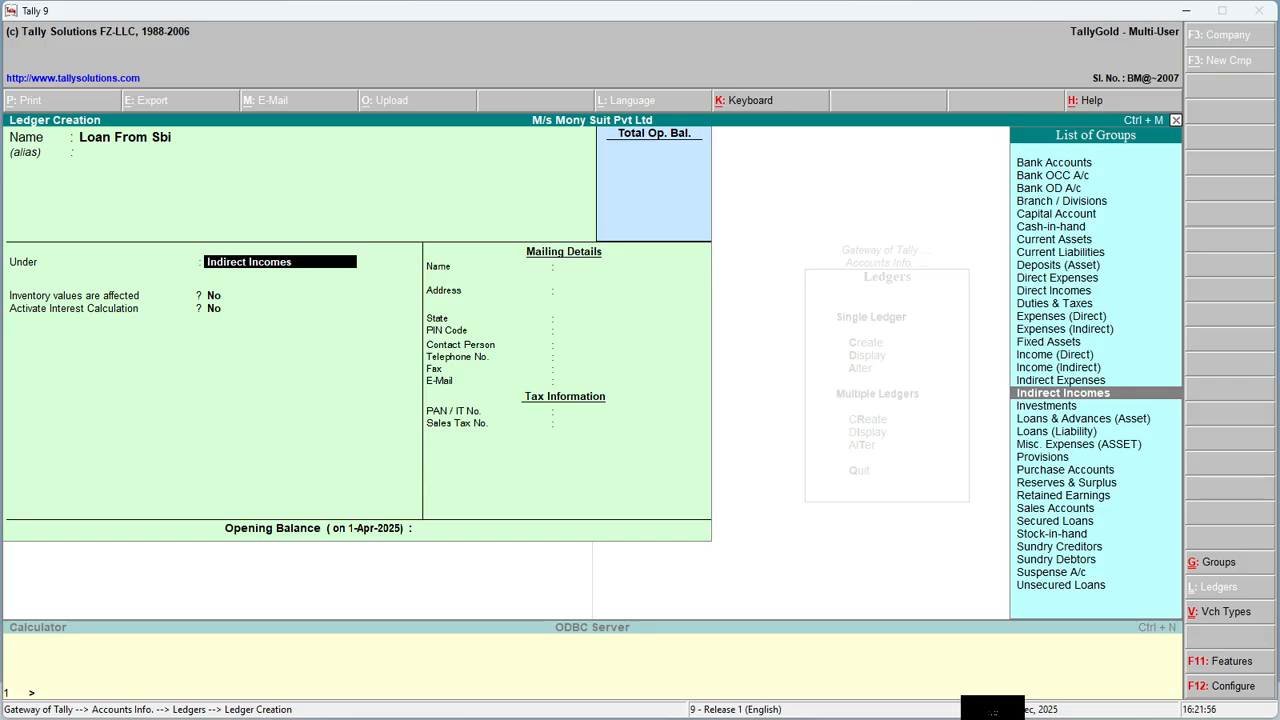
type("L")
key("Down")
key("Return")
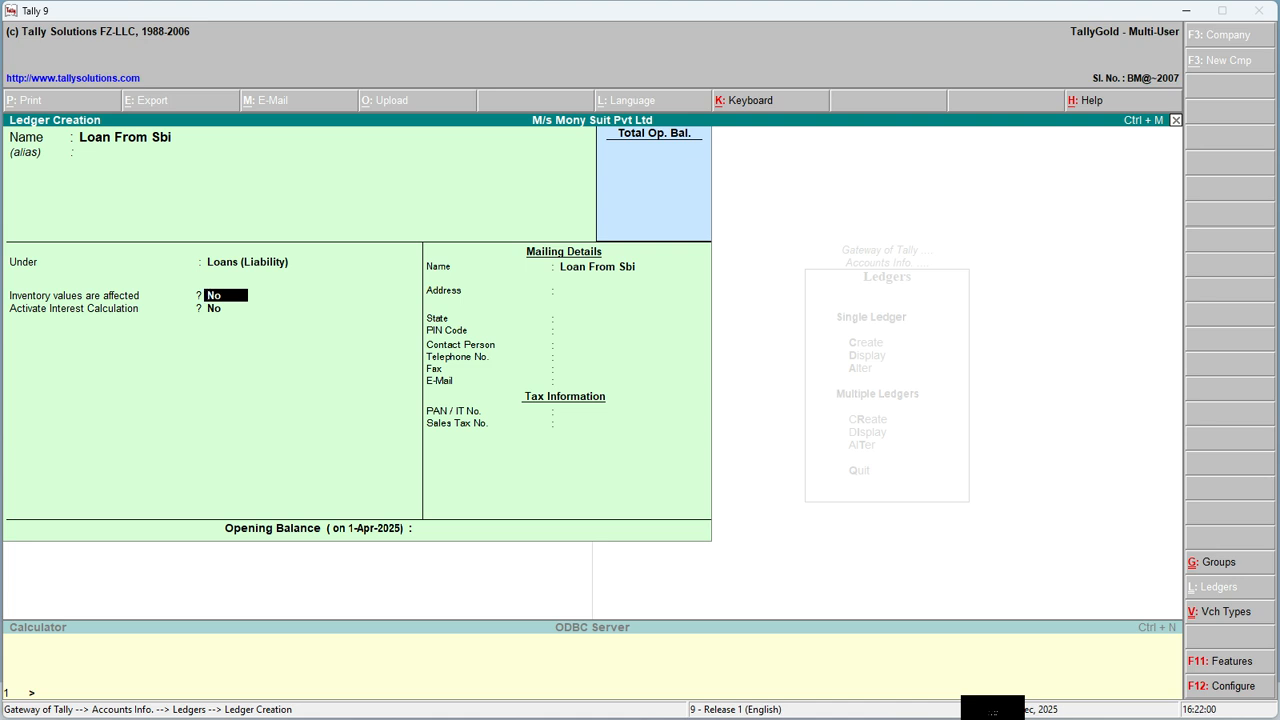
Activate interest calculation for the Loan From Sbi ledger at 5% per 30-Day Month on All Balances
key("Return")
type("y")
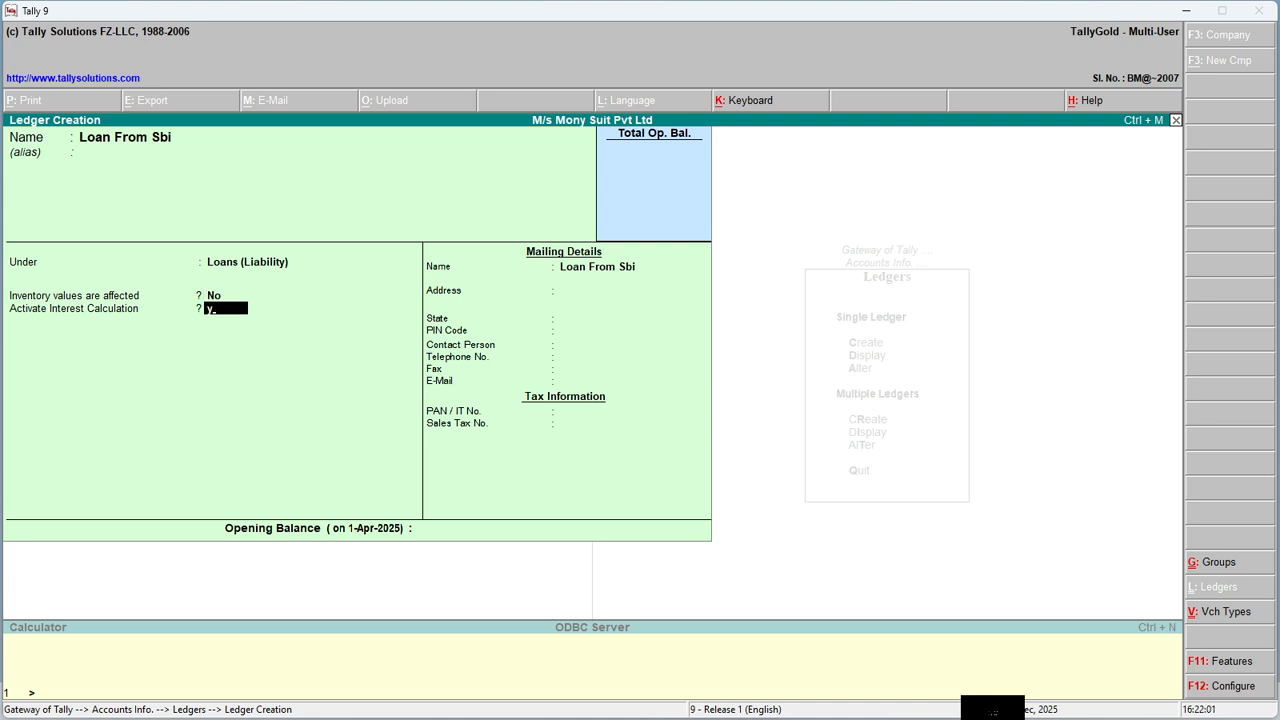
key("Return")
type("5")
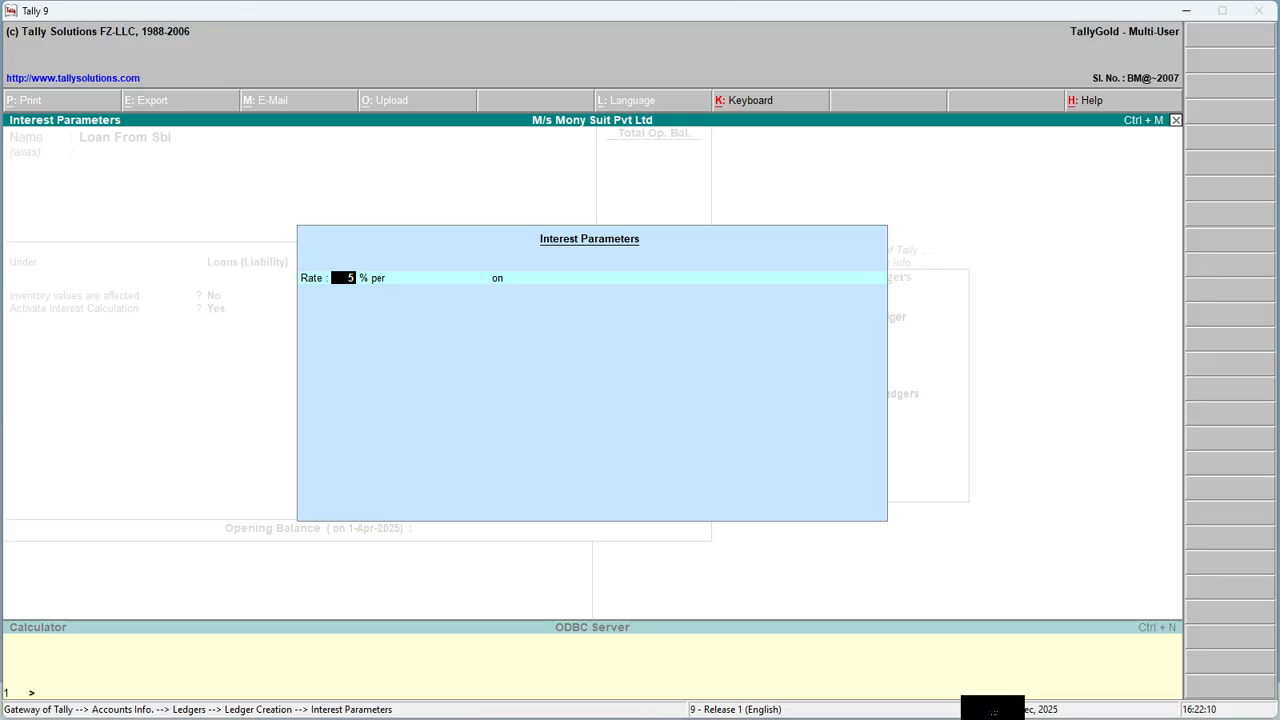
key("Return")
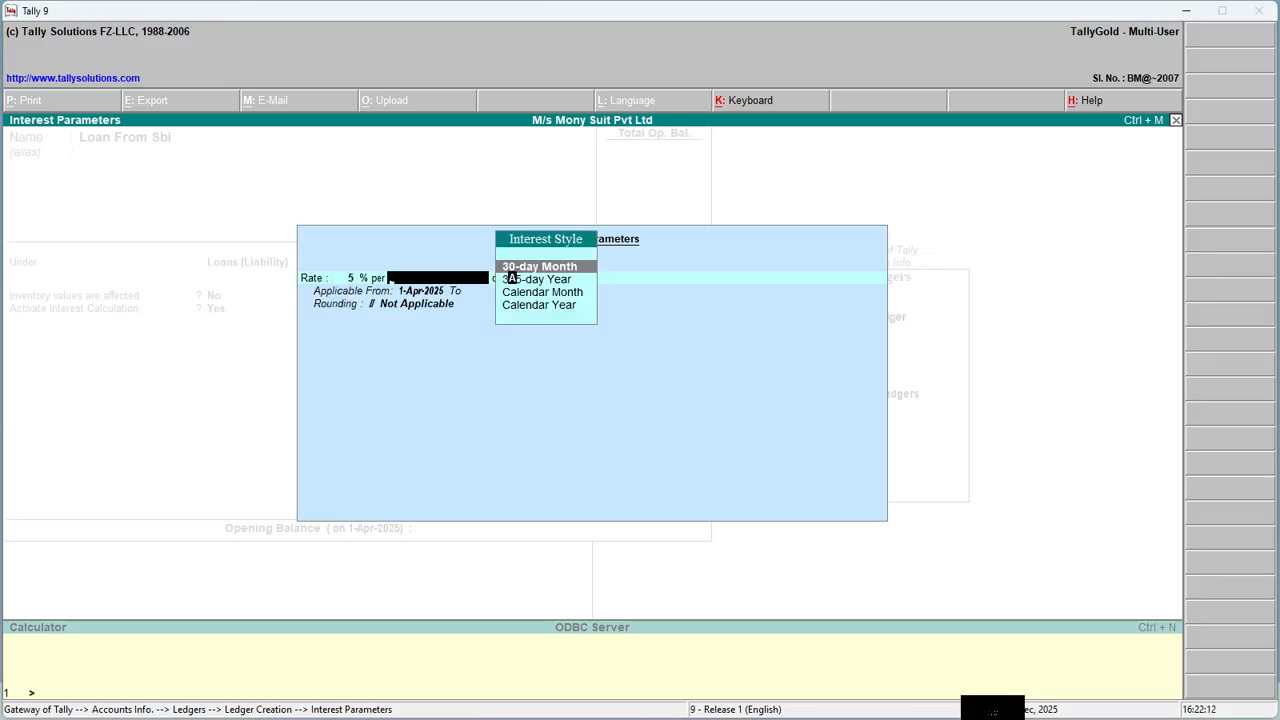
key("Return")
key("Return")
Make the interest rate applicable from 1-Apr-2025 to 1-May-2025
key("Return")
type("30.")
key("BackSpace")
key("BackSpace")
key("BackSpace")
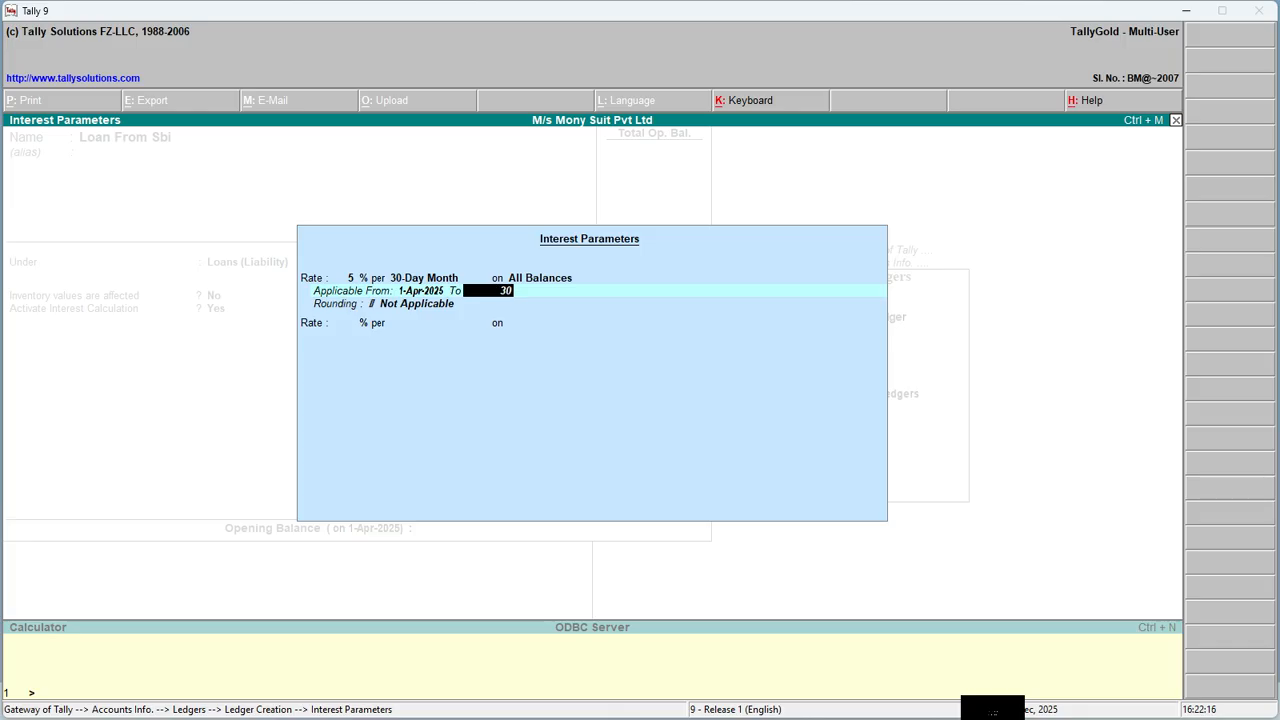
type("1.4.2026")
key("Return")
Set the interest rounding to Normal Rounding with a limit of 2 and finish the interest parameters
key("Down")
key("Down")
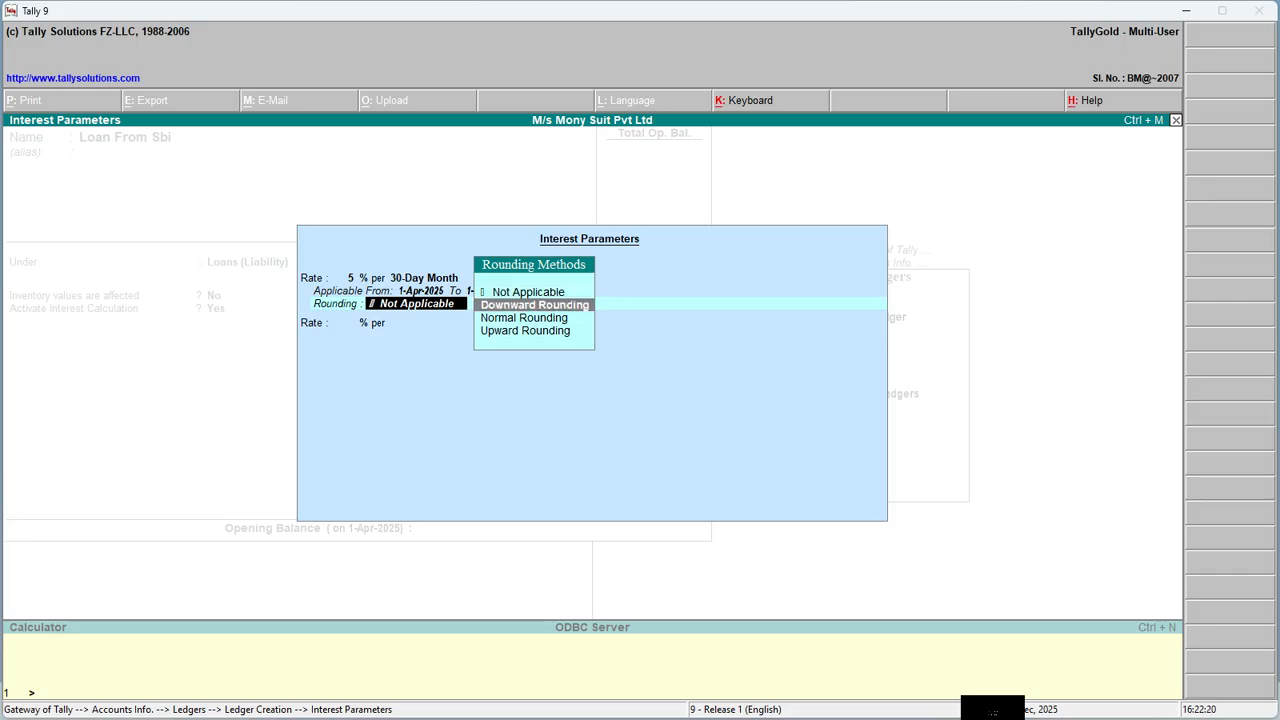
key("Return")
type("2")
key("Return")
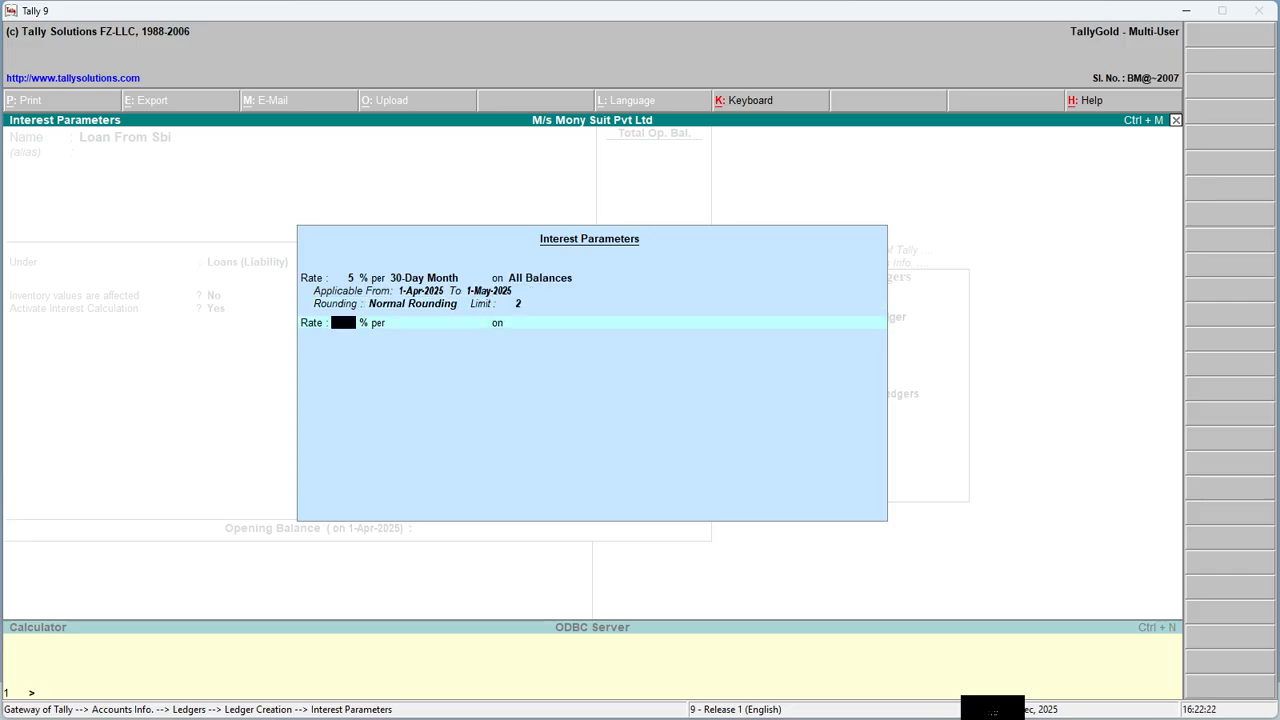
key("Return")
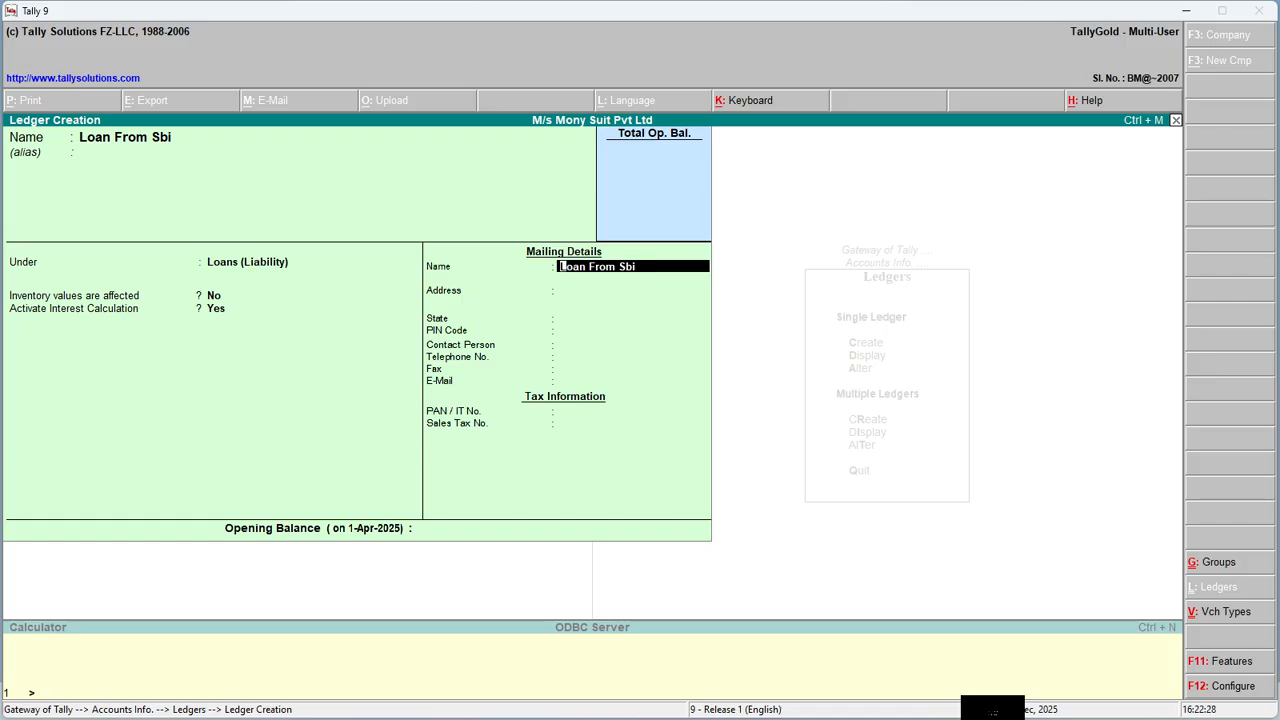
Save the Loan From Sbi ledger, leaving the address, tax and opening balance details blank
key("Return")
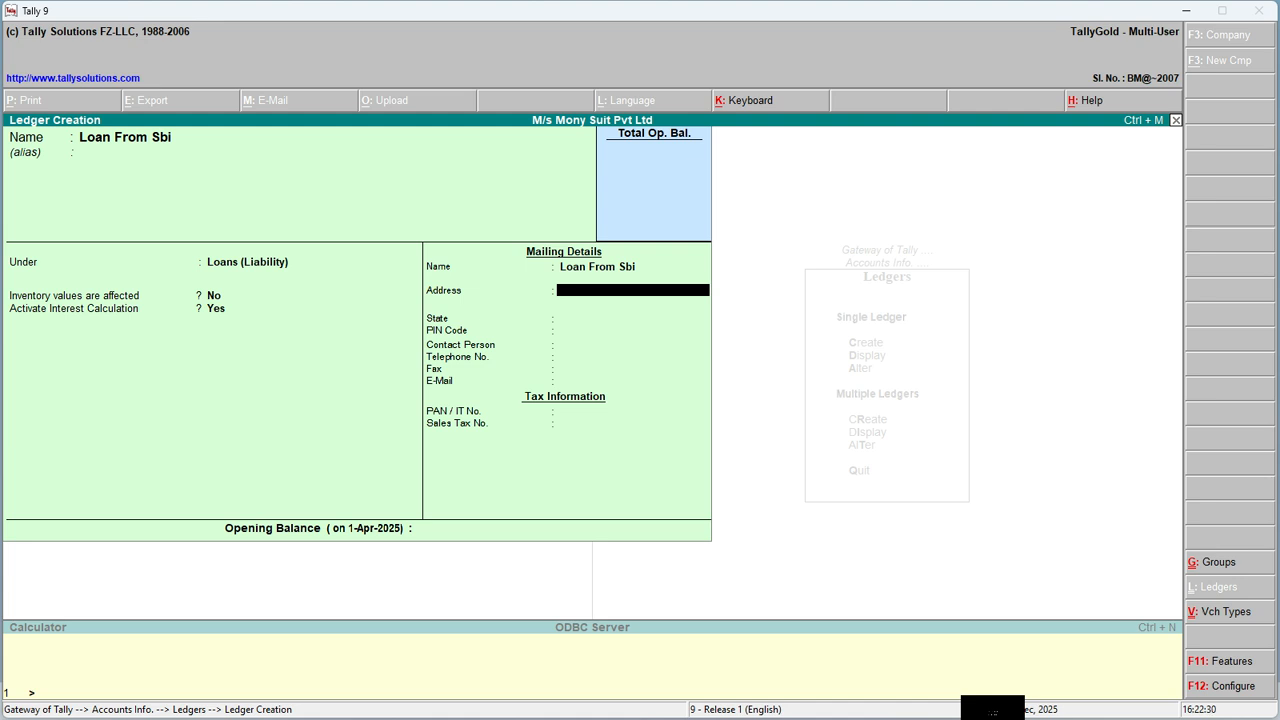
key("Return")
key("Return")
key("Return")
key("Return")
key("Return")
key("Return")
key("Return")
key("Return")
key("Return")
key("Return")
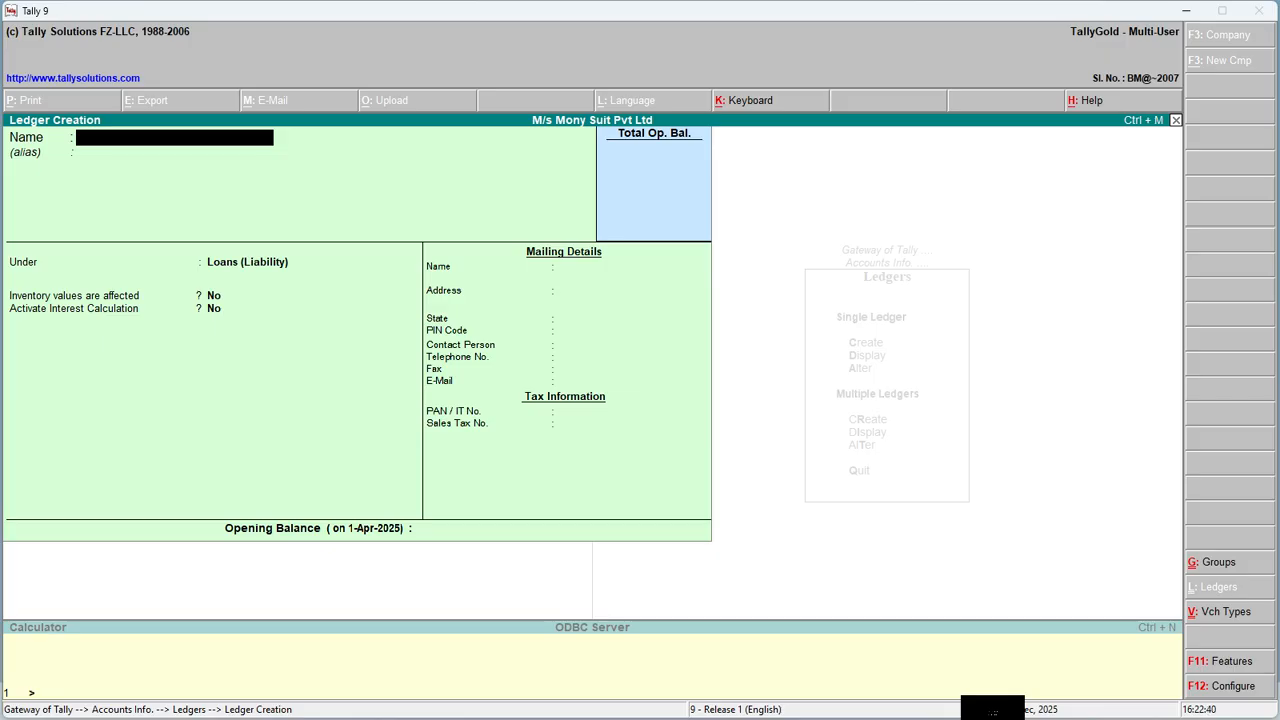
Enter a new ledger named Intrest on Loan (SBI) and place it under the group Indirect Expenses
type("Intrest on Loan (SBI)")
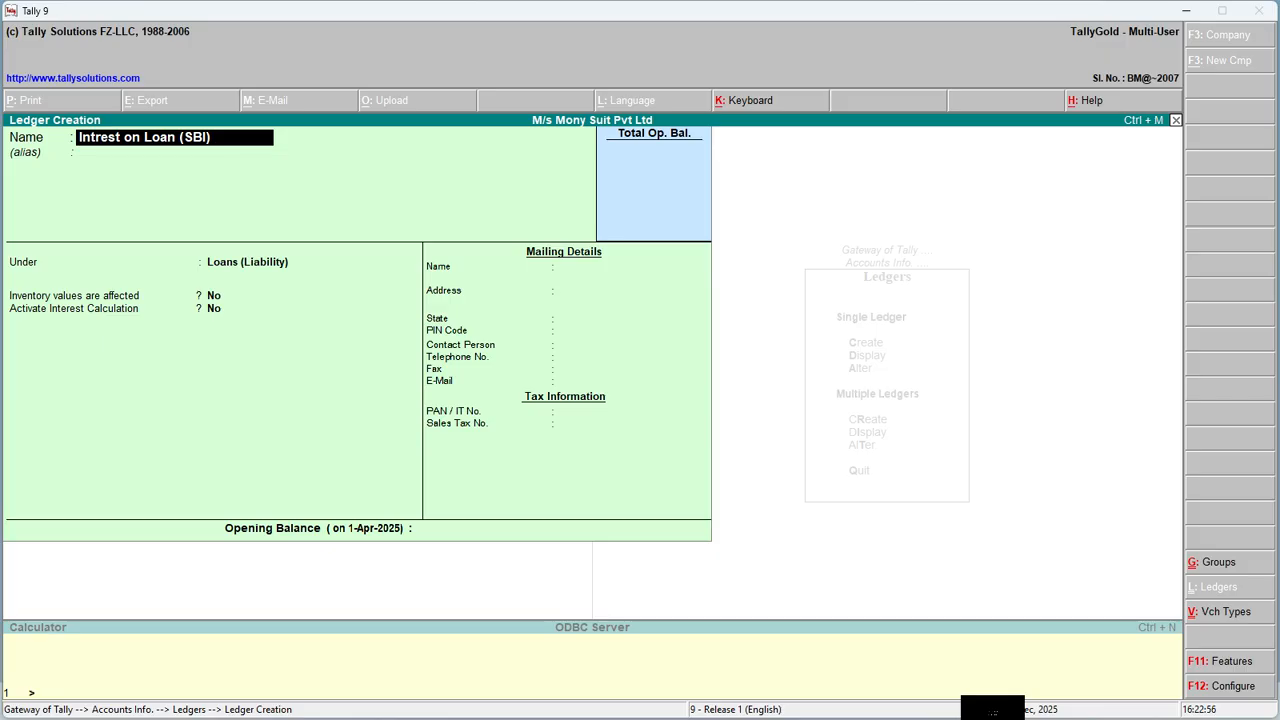
key("Return")
key("Return")
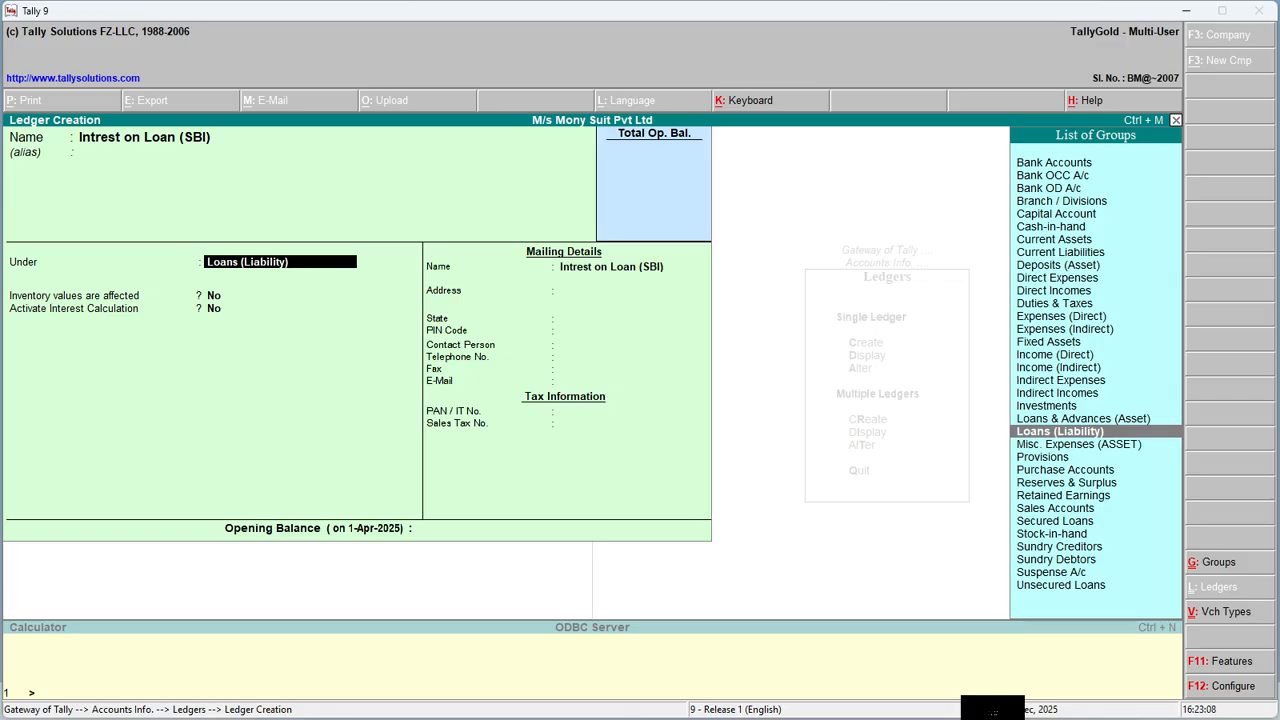
key("Up")
key("Up")
key("Up")
key("Up")
key("Return")
Save the Intrest on Loan (SBI) ledger with its remaining options at default and return to the Gateway of Tally
key("Return")
key("Return")
key("Return")
key("Return")
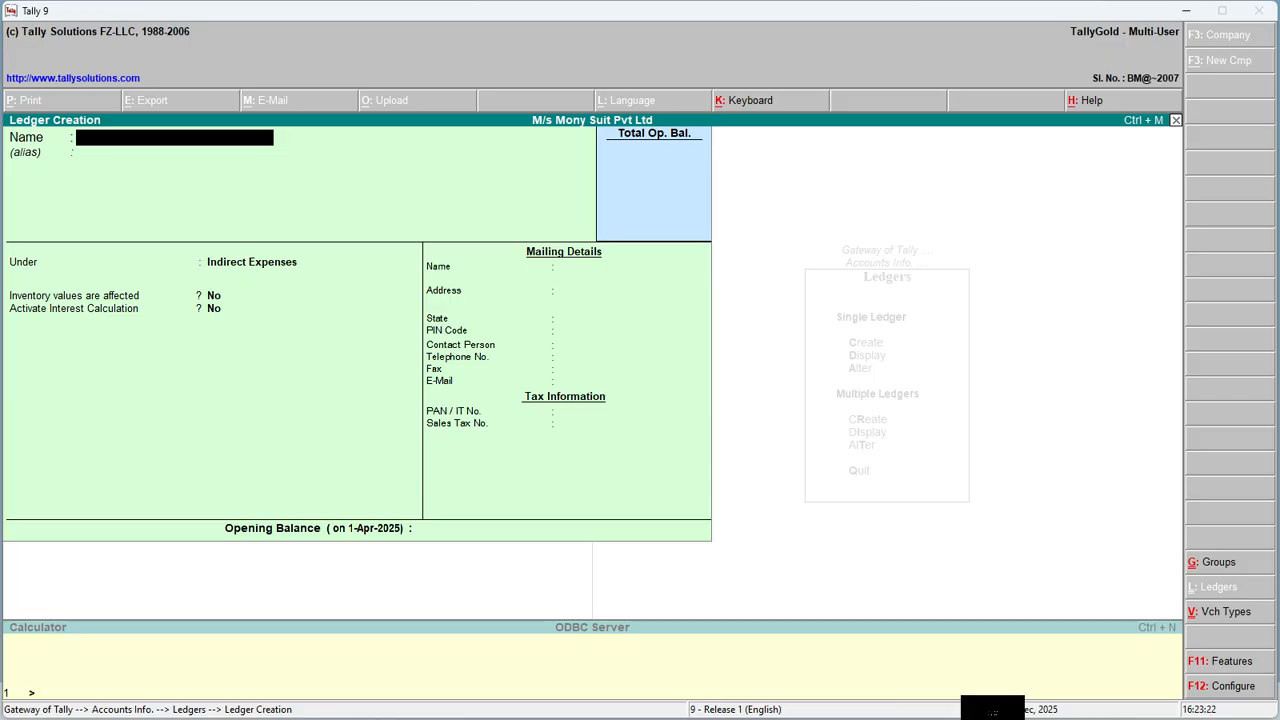
key("Escape")
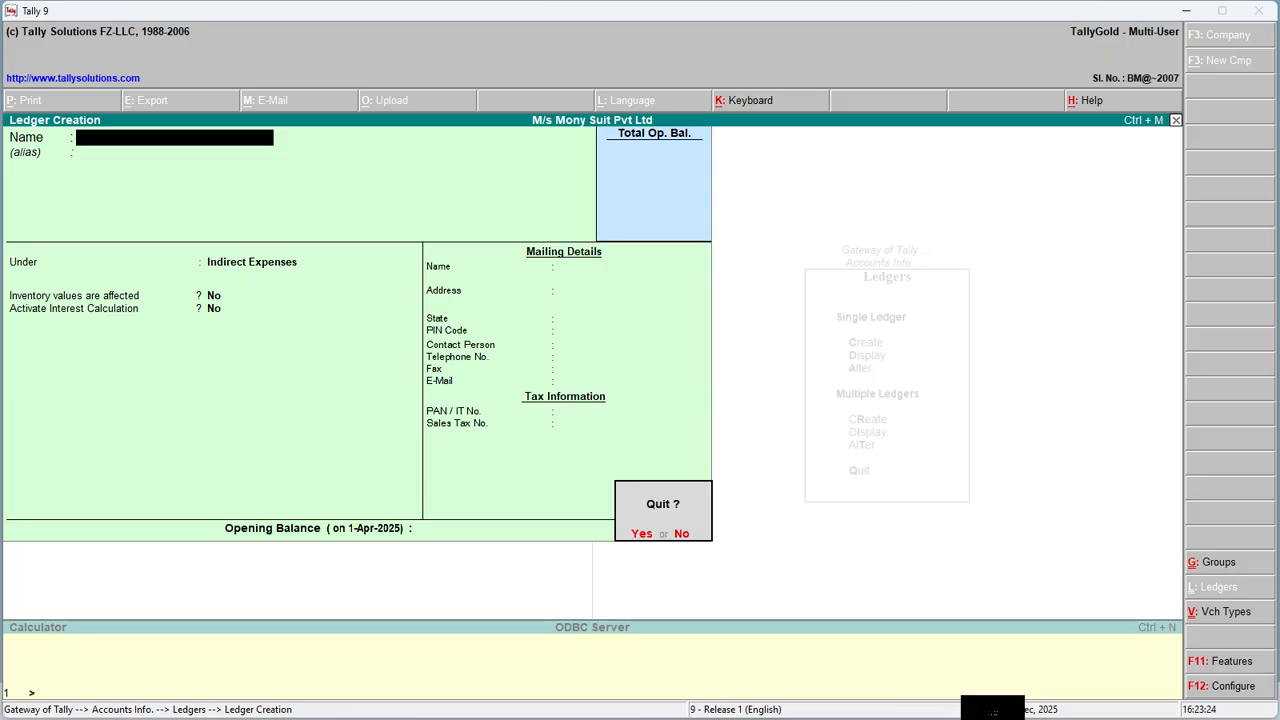
key("Return")
key("Escape")
key("Escape")
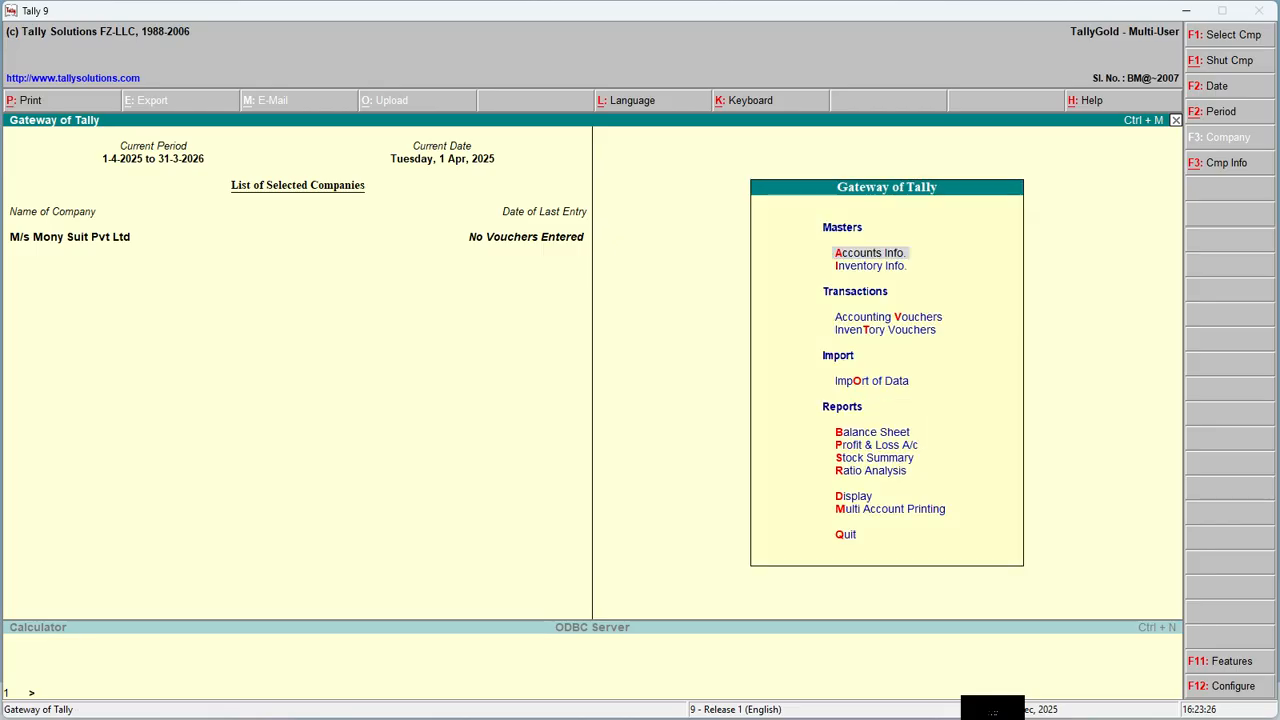
Enter a Receipt voucher with Cash as the account and Loan From Sbi as the particulars for 1,00,000.00
key("Down")
key("Down")
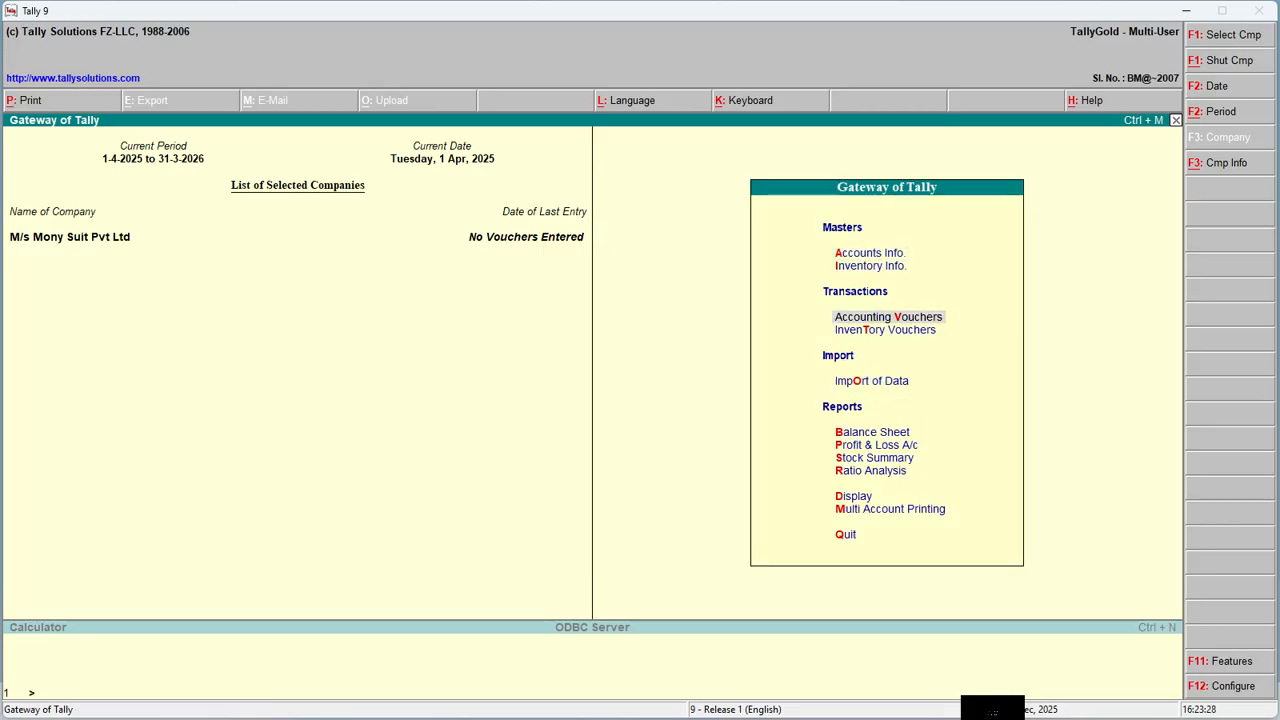
key("Return")
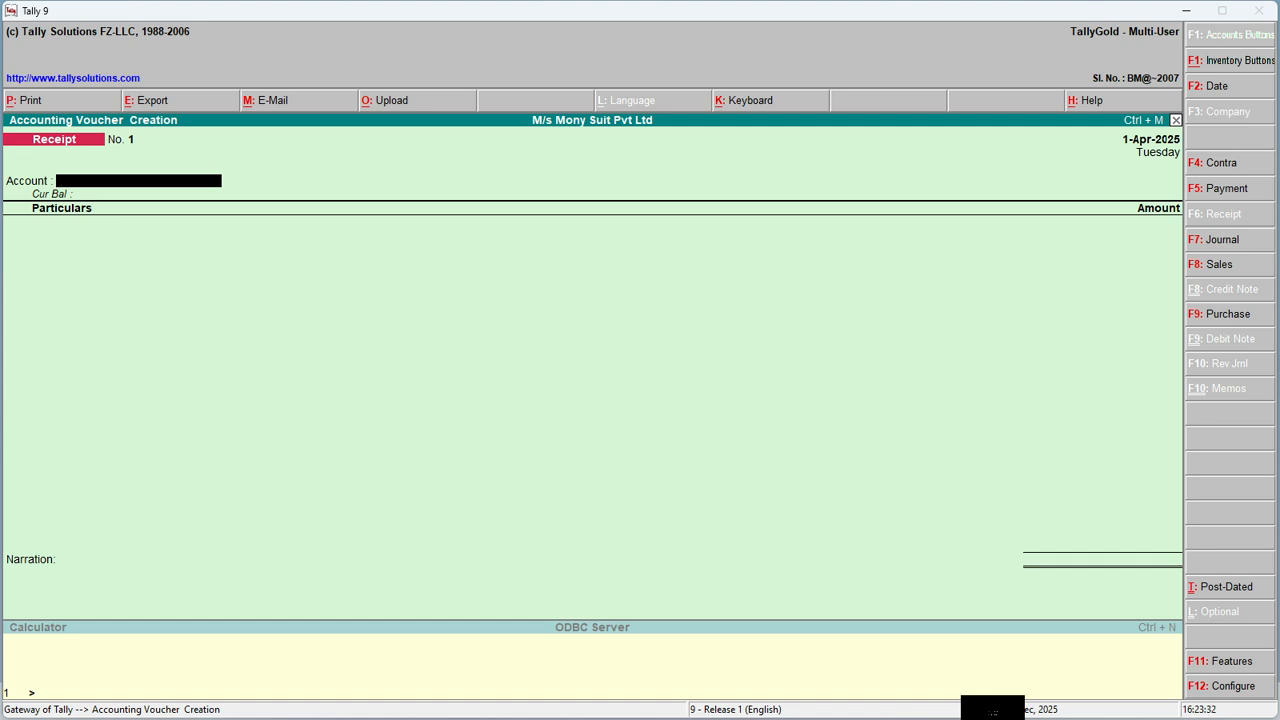
type("C")
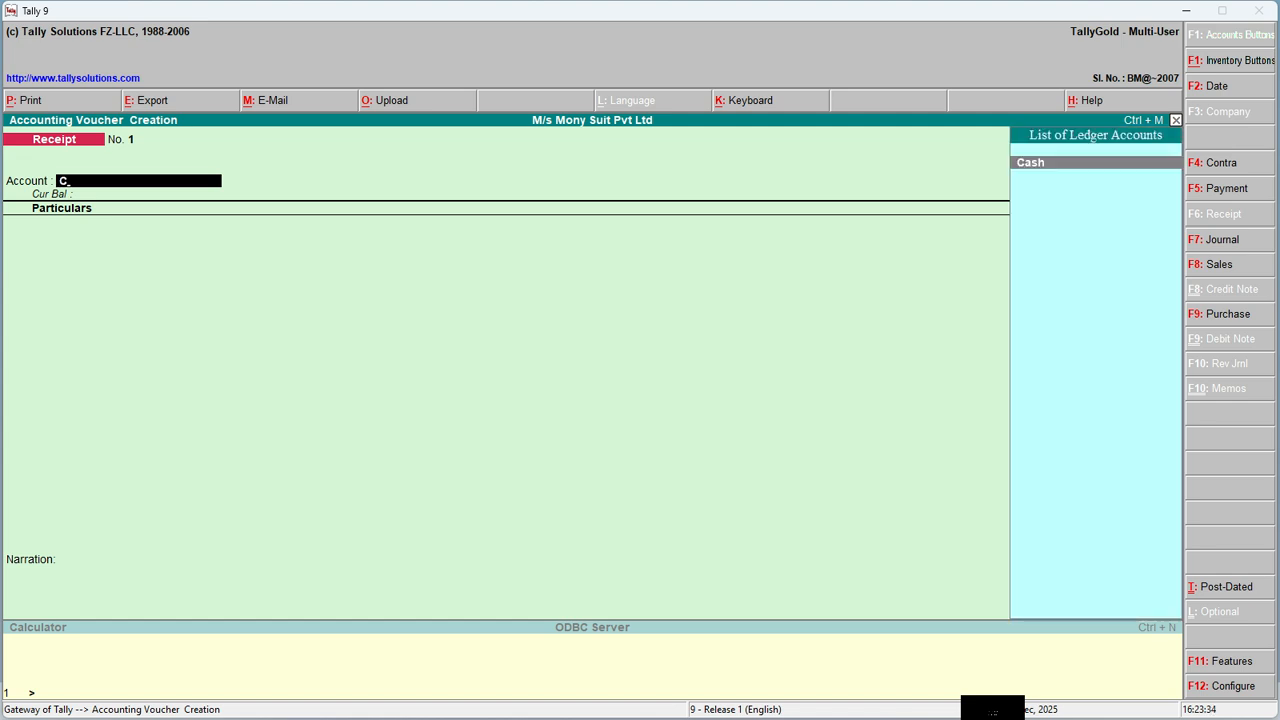
key("Return")
type("L")
key("Return")
type("1")
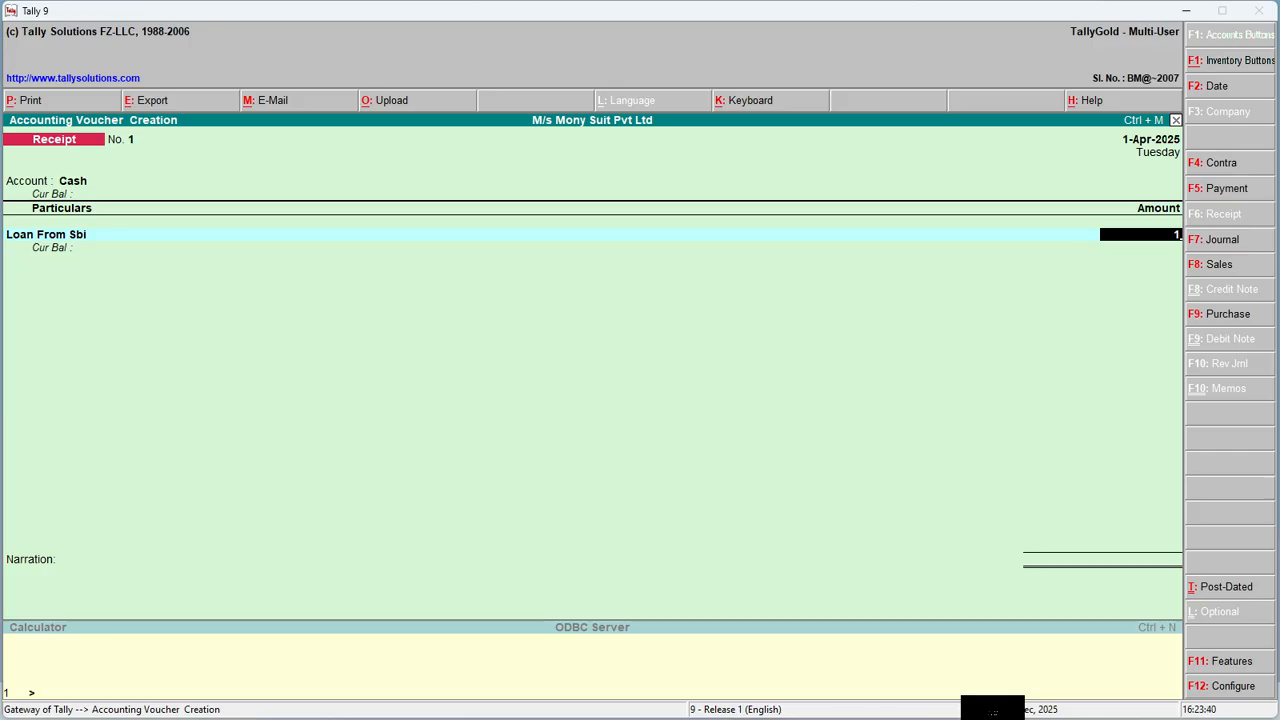
type("00000")
key("Return")
key("Return")
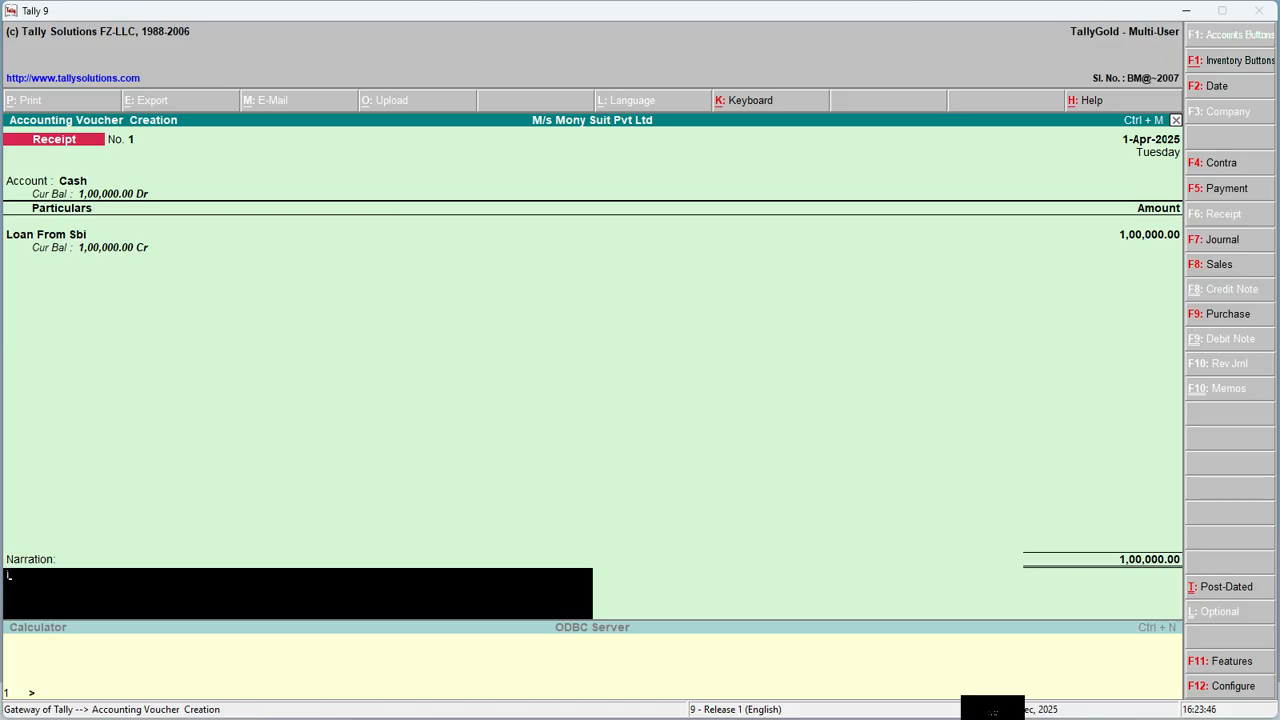
Add the narration "loan amount received from SBI", save the receipt and return to the Gateway of Tally
type("loan amount received from SBI")
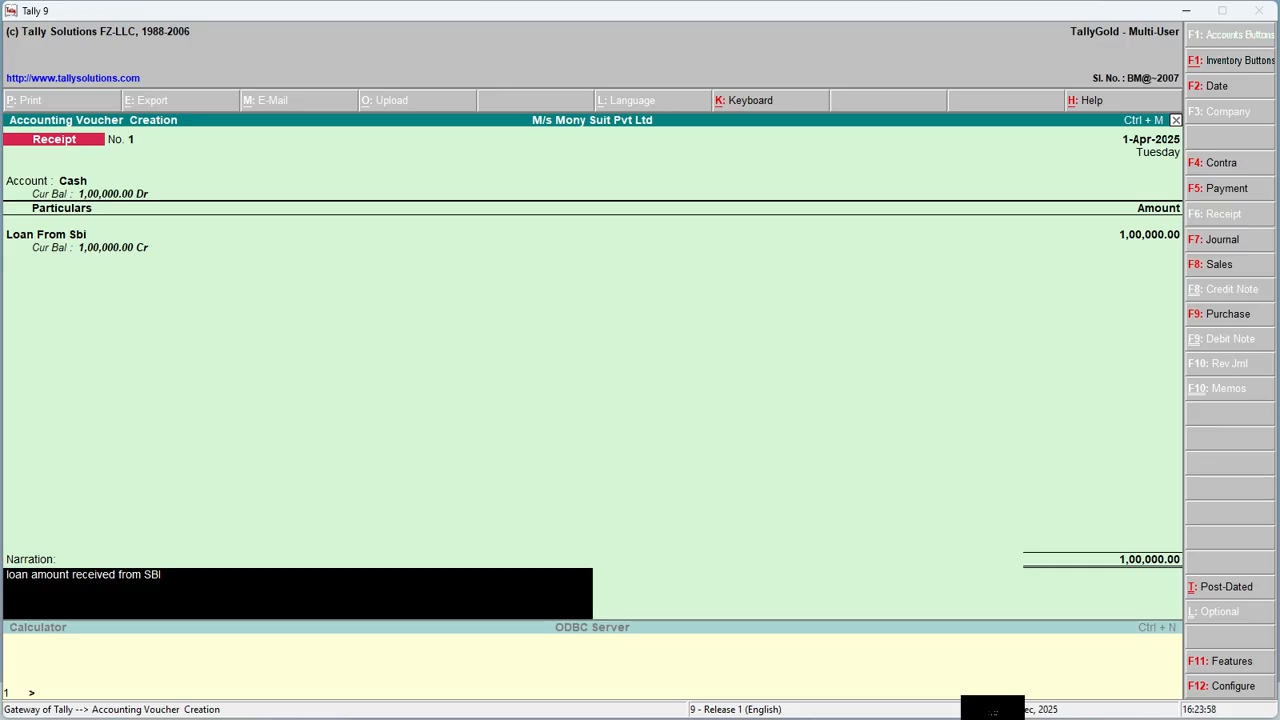
key("Return")
key("Return")
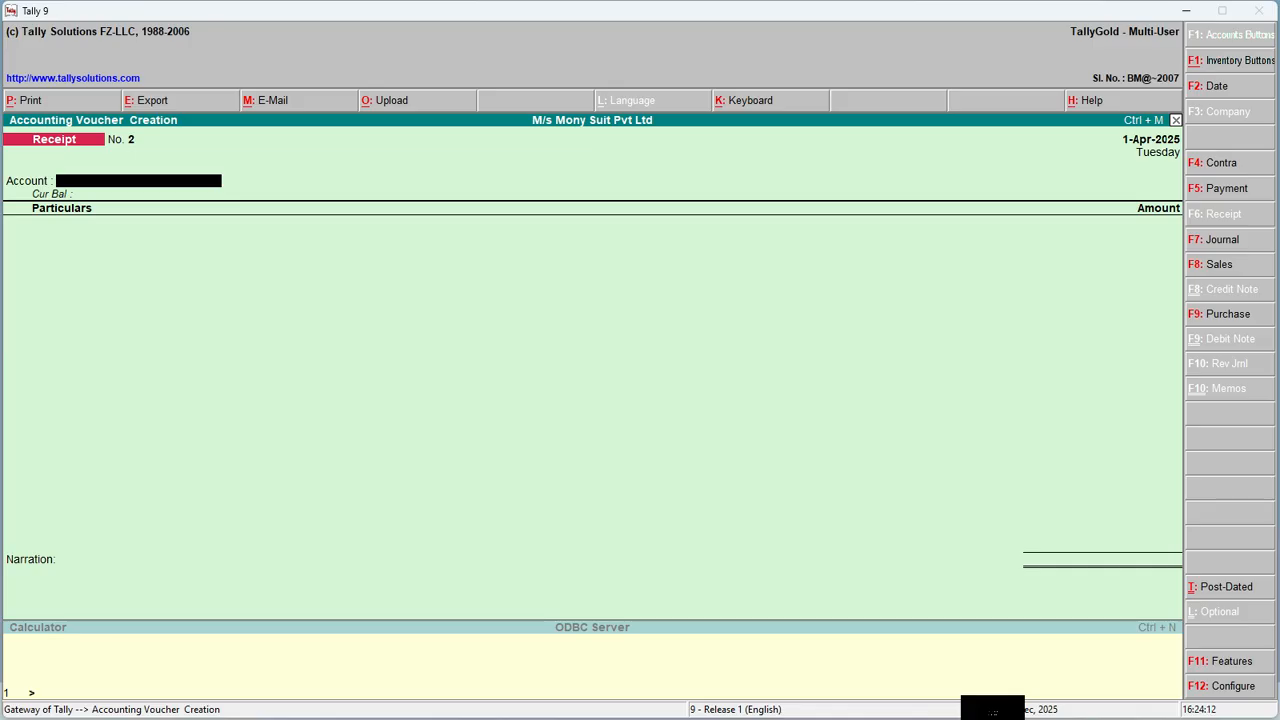
key("Escape")
key("Return")
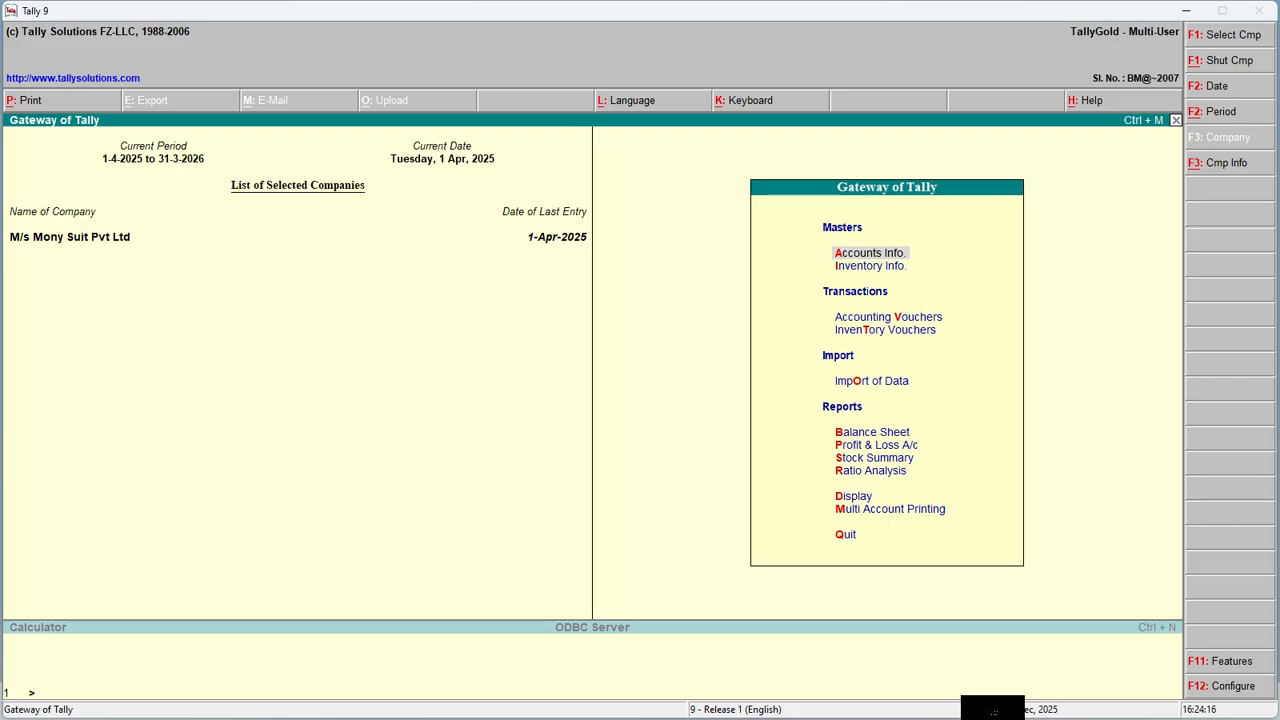
Open the Statements of Accounts among the display reports
key("Down")
key("Down")
key("Down")
key("Down")
key("Down")
key("Down")
key("Down")
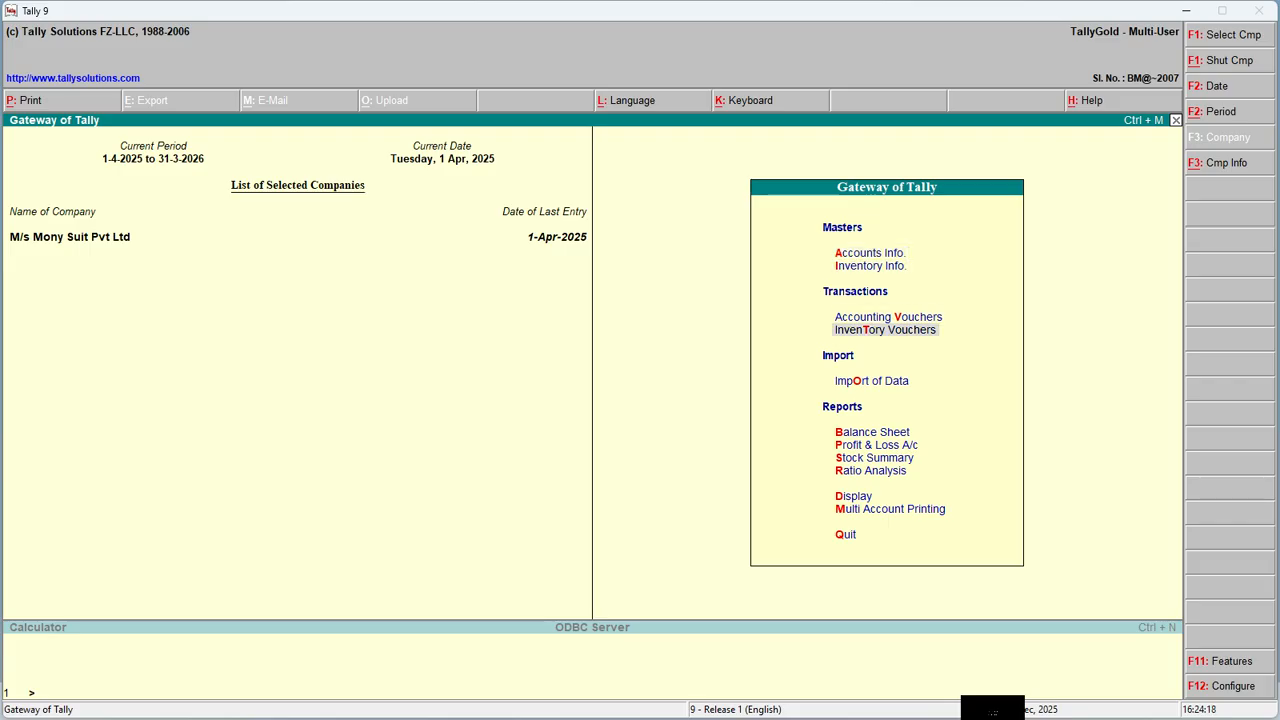
key("Down")
key("Down")
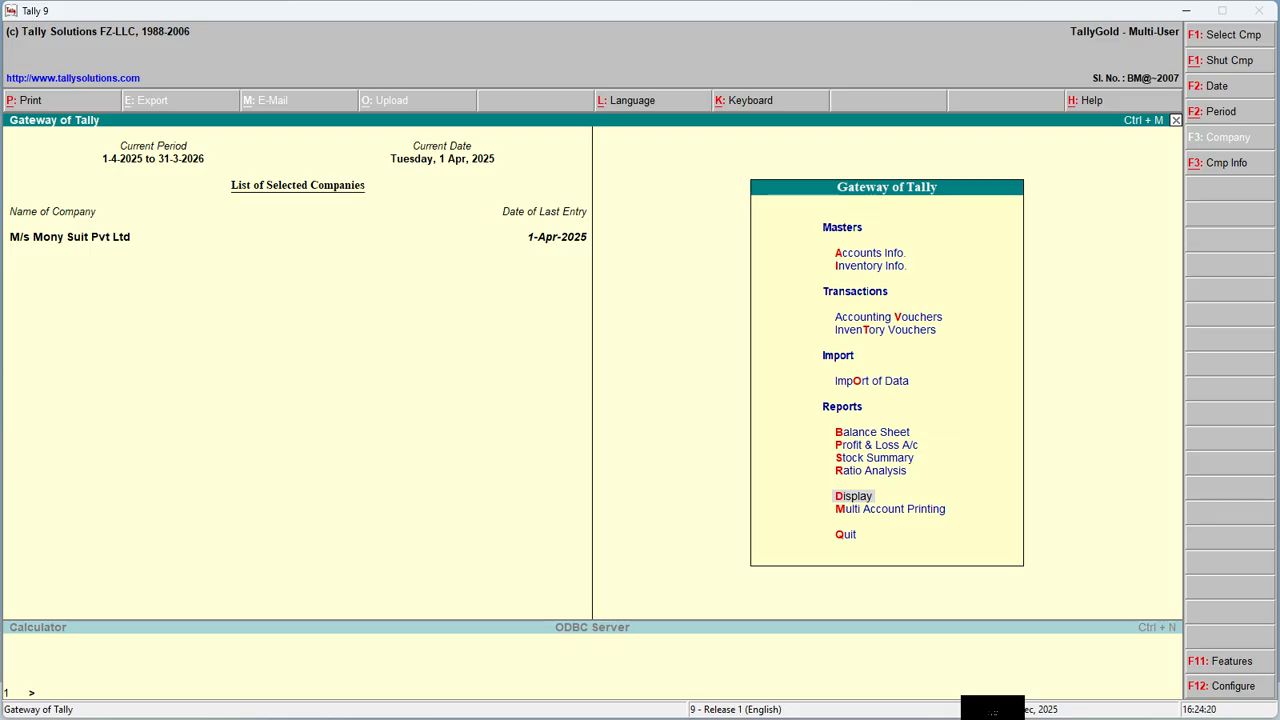
key("Return")
key("Down")
key("Down")
key("Down")
key("Down")
key("Down")
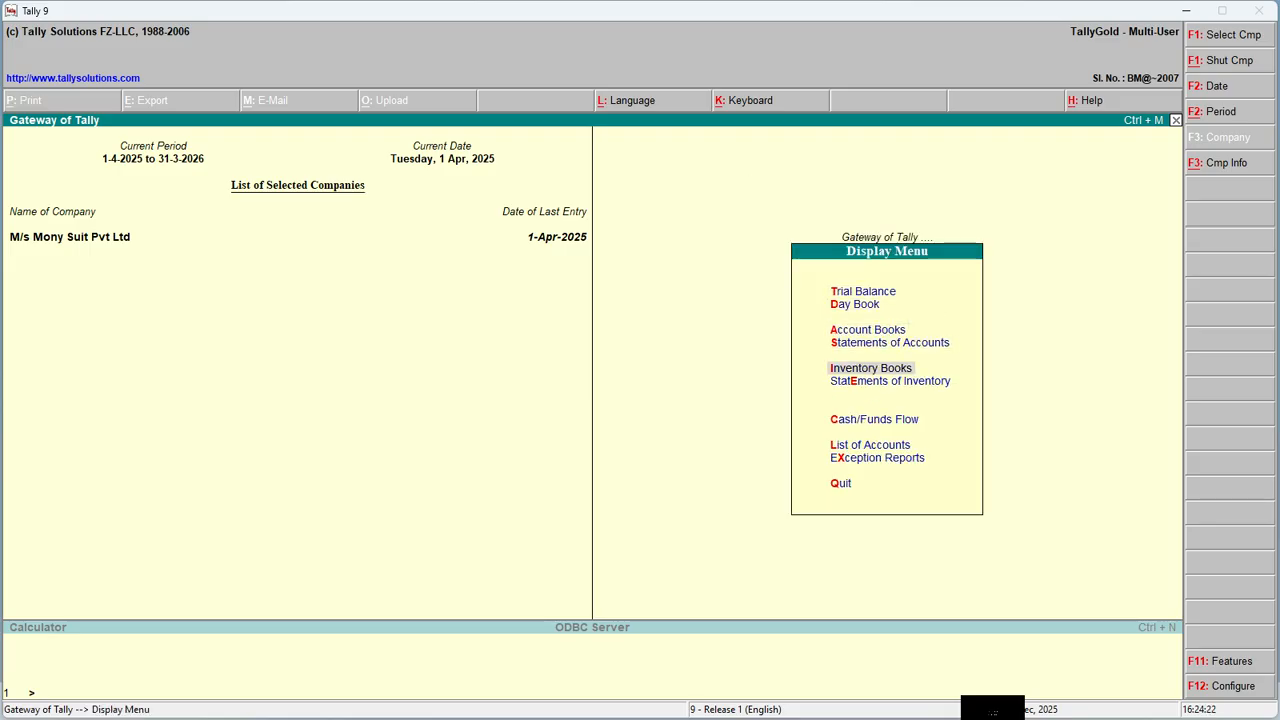
key("Return")
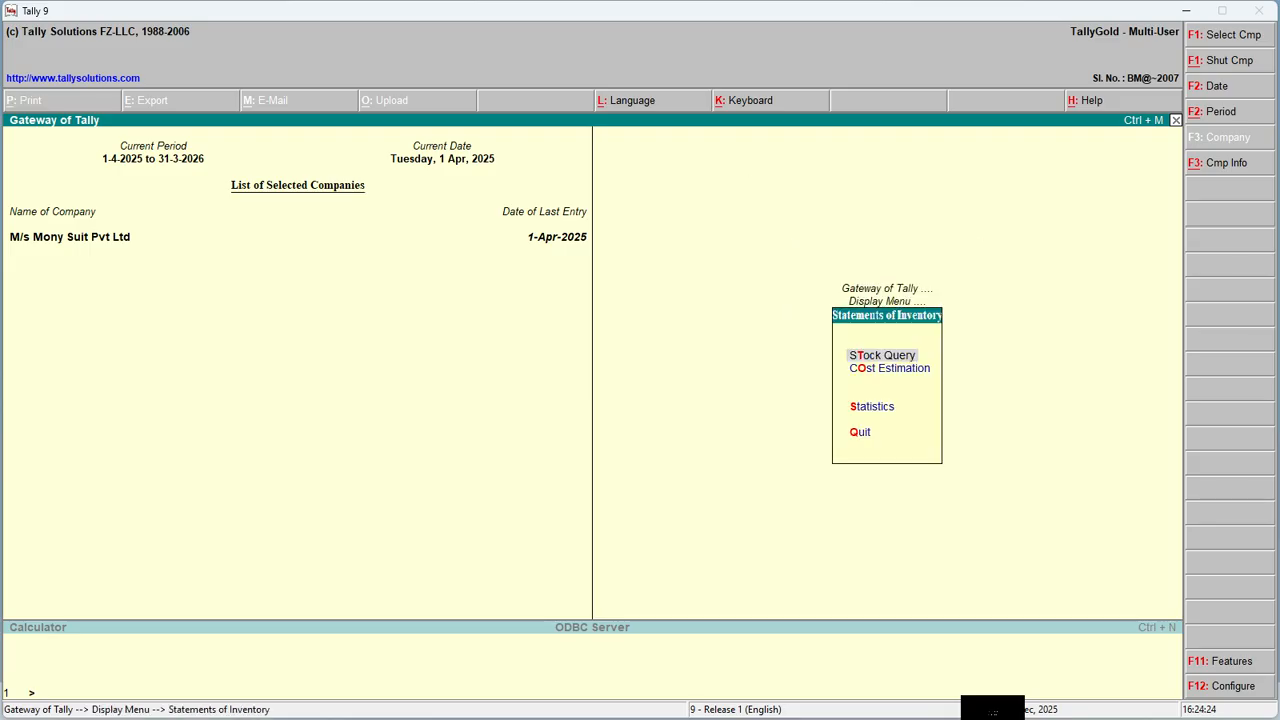
key("Escape")
key("Up")
key("Up")
key("Return")
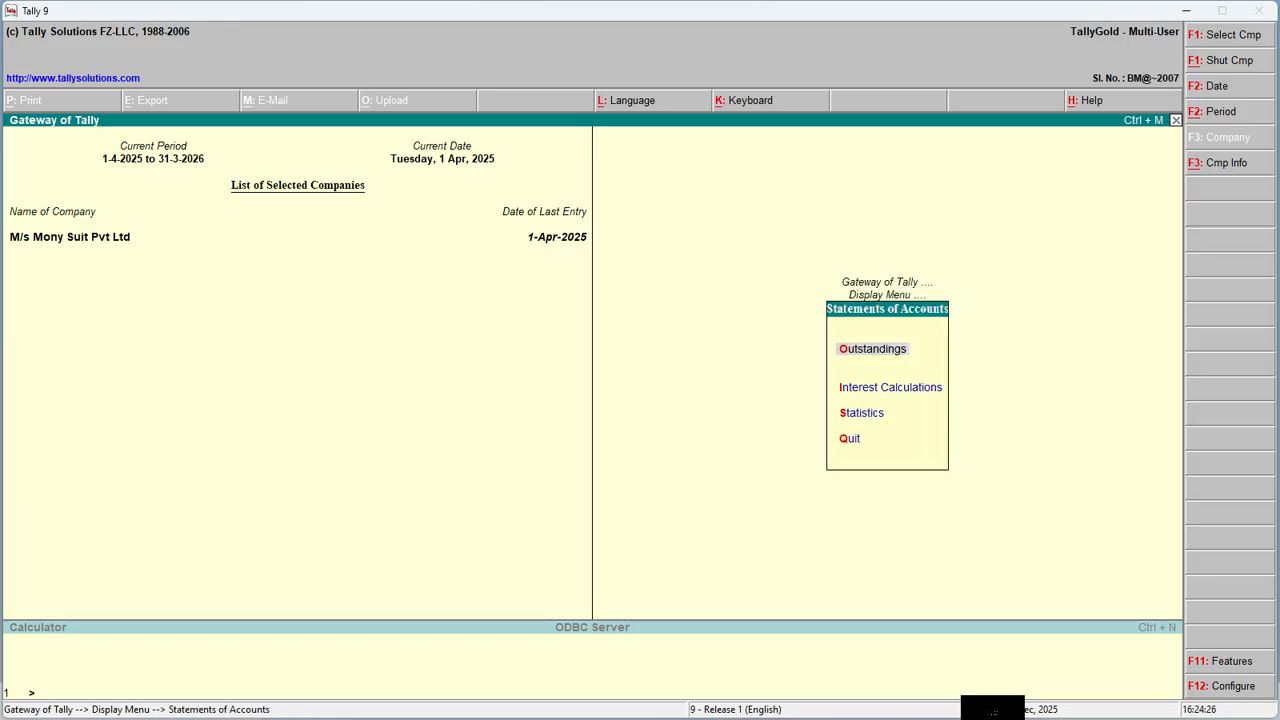
Open the Interest Payable report from the interest calculations
key("Down")
key("Down")
key("Up")
key("Return")
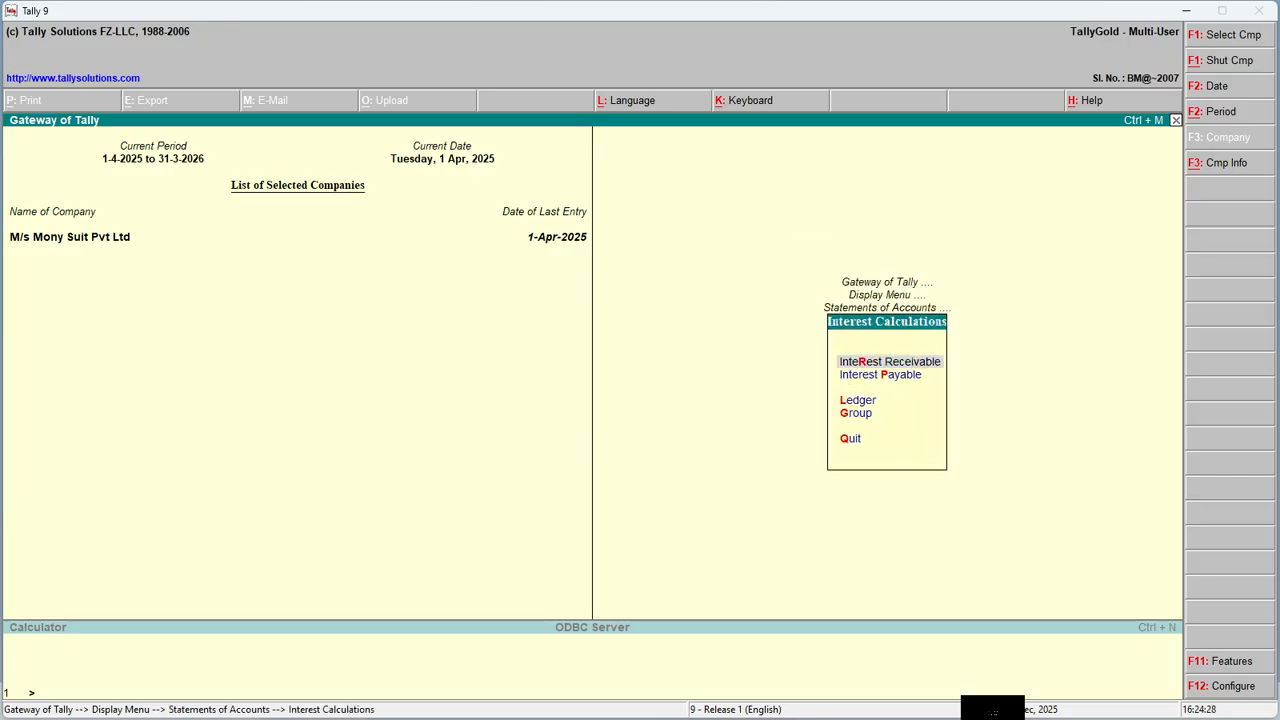
key("Down")
key("Return")
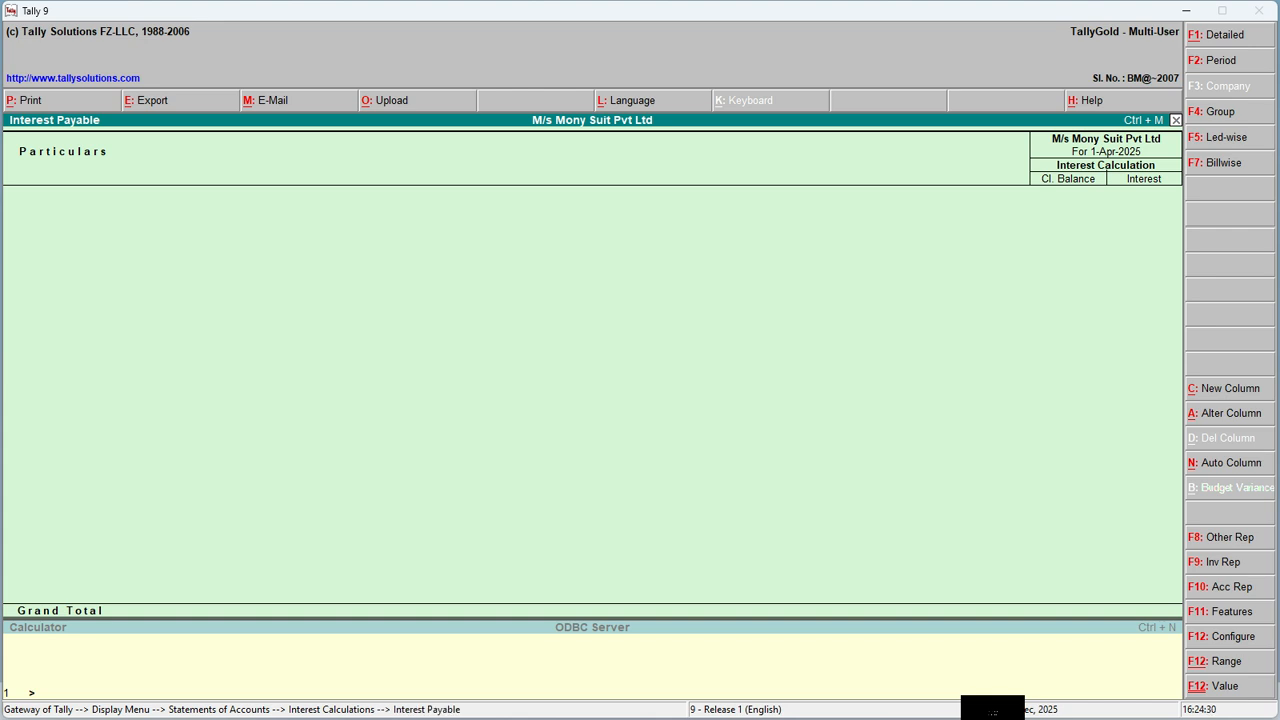
View the Interest Payable report for the period 1-Apr-2025 to 1-May-2025, then return to the Gateway of Tally
key("F2")
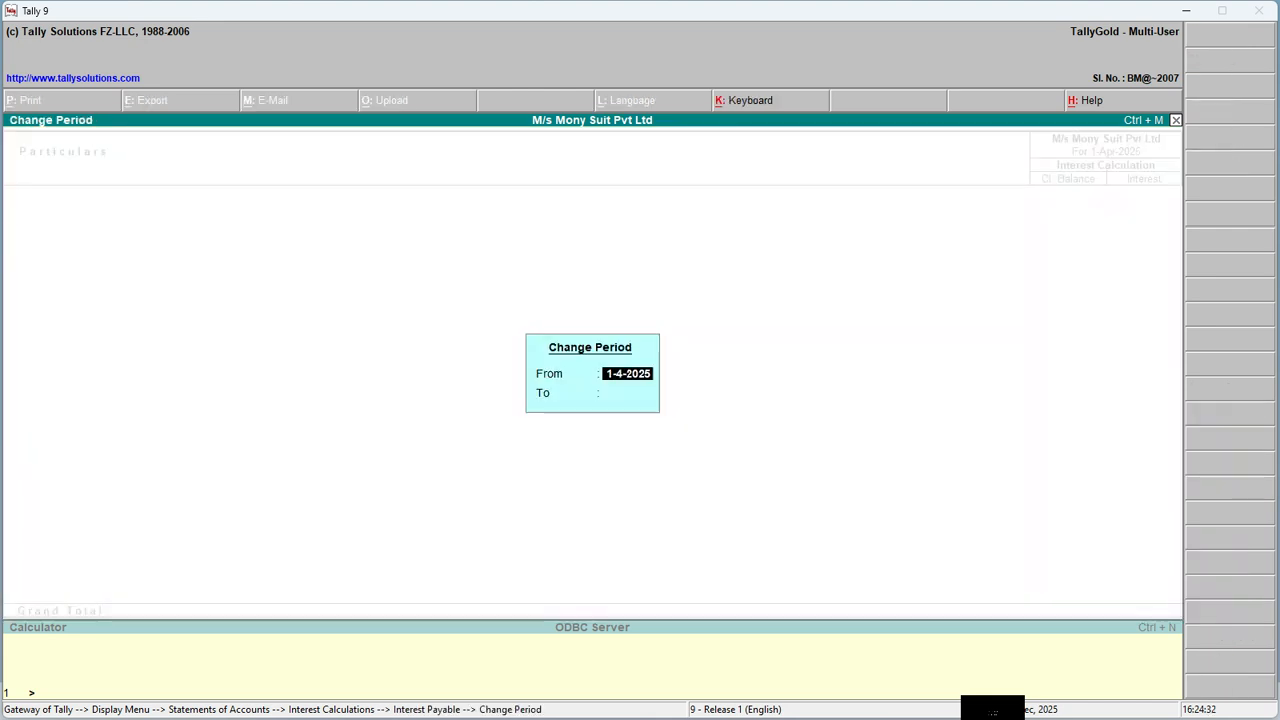
key("Return")
type("1.5.2")
key("Return")
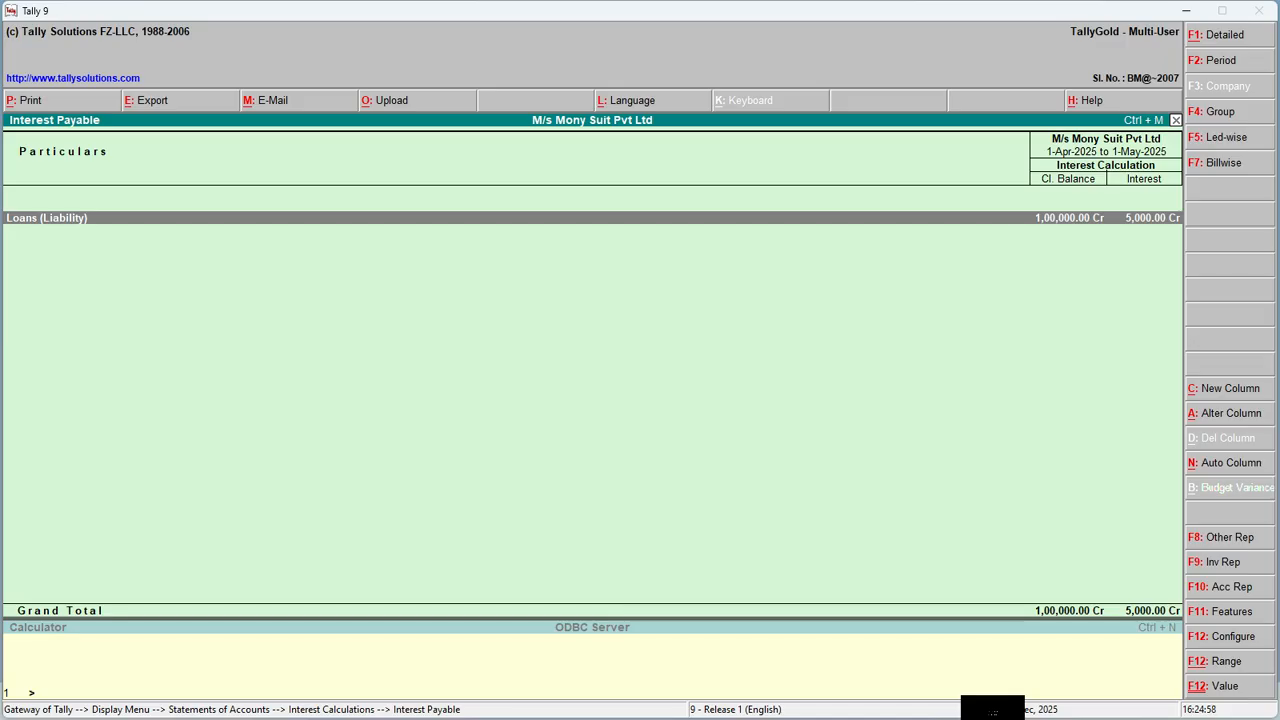
key("Escape")
key("Escape")
key("Escape")
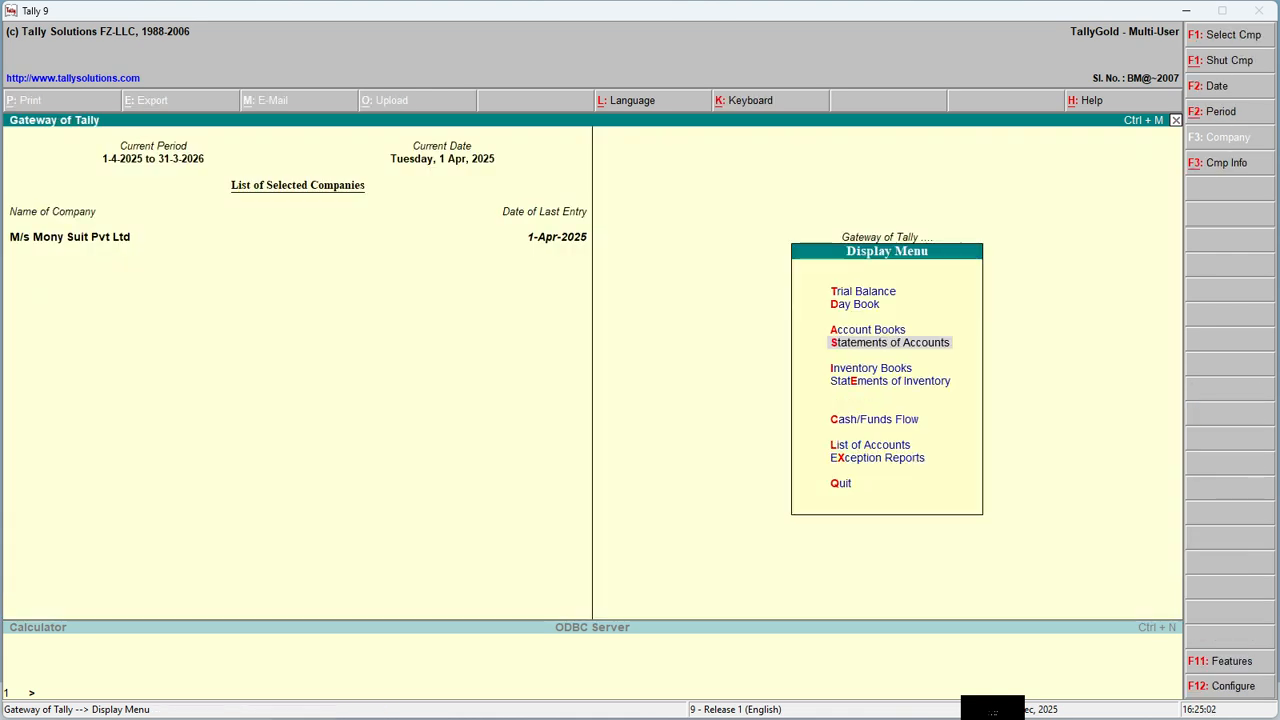
key("Escape")
Open a new journal voucher in the accounting vouchers and date it 1-May-2025
key("Down")
key("Up")
key("Up")
key("Up")
key("Up")
key("Up")
key("Up")
key("Up")
key("Up")
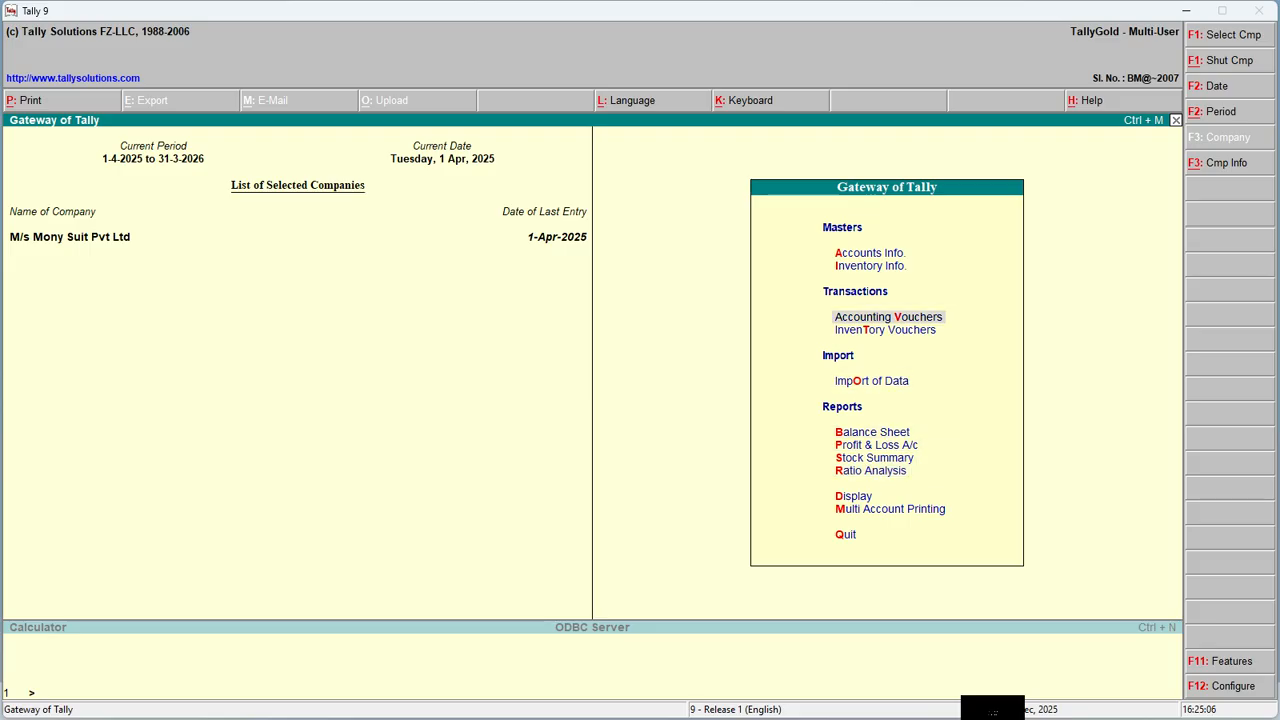
key("Return")
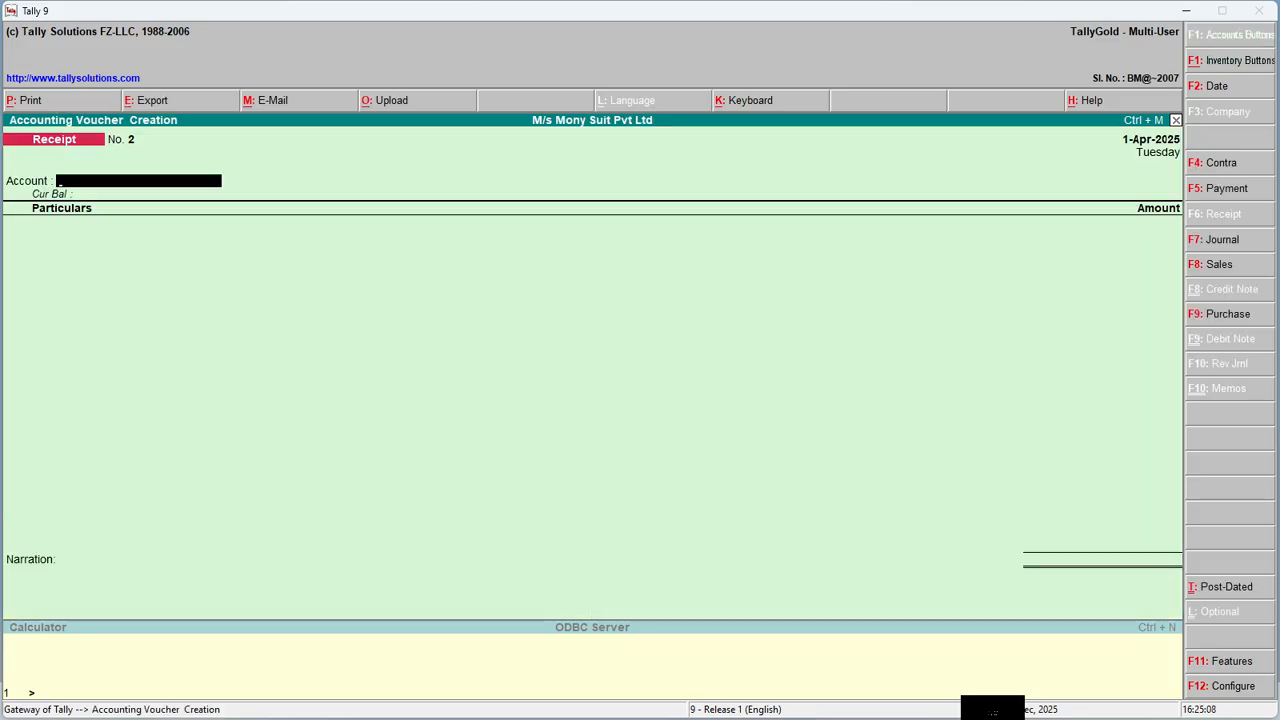
key("F7")
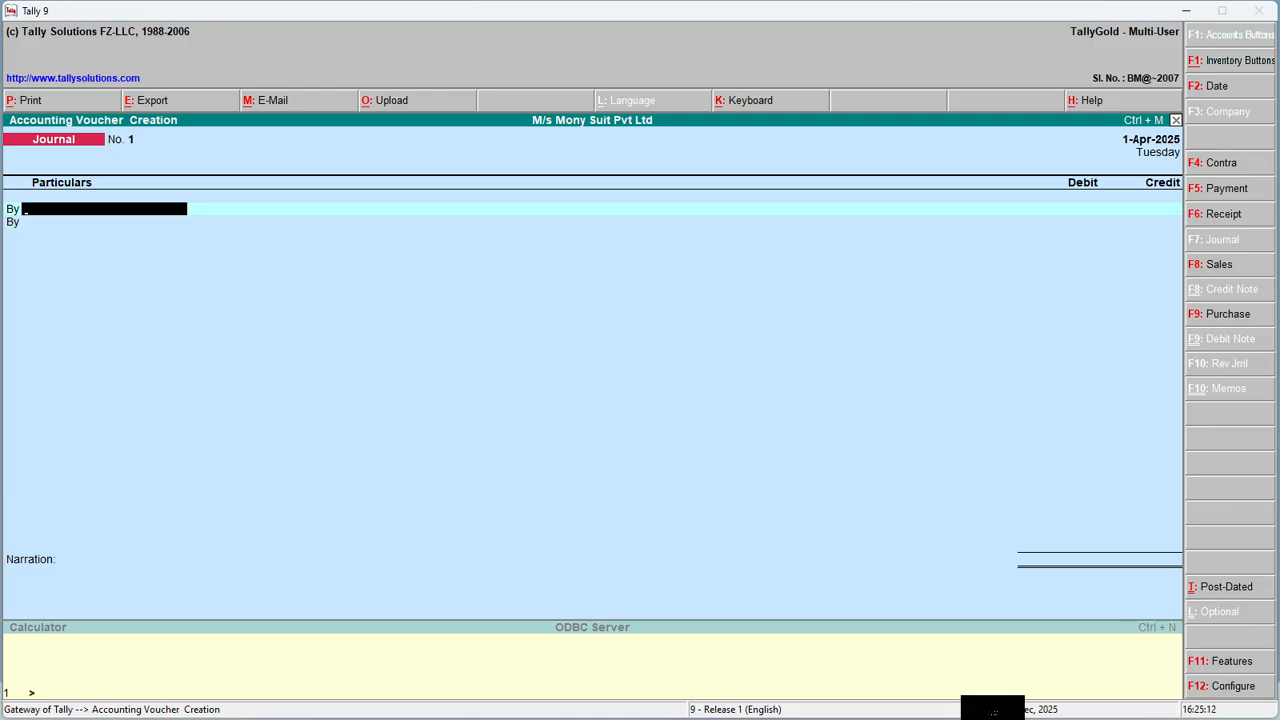
key("F2")
type("1.5.2025")
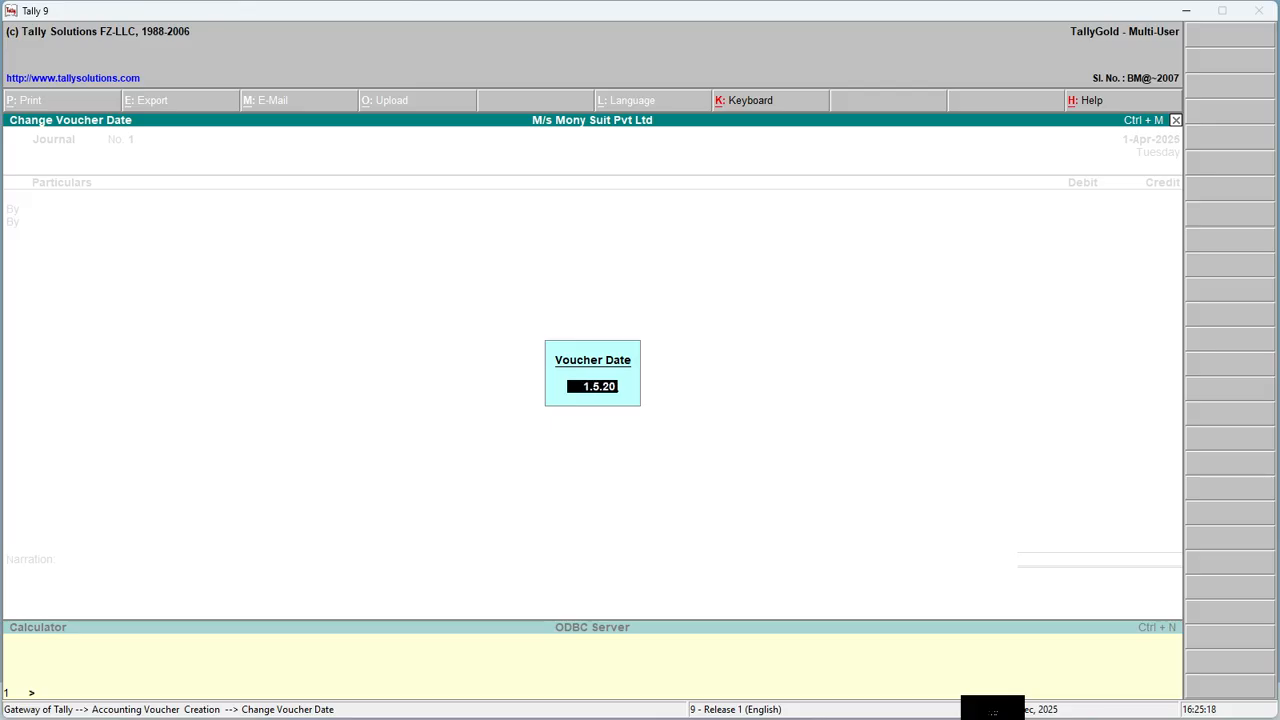
key("Return")
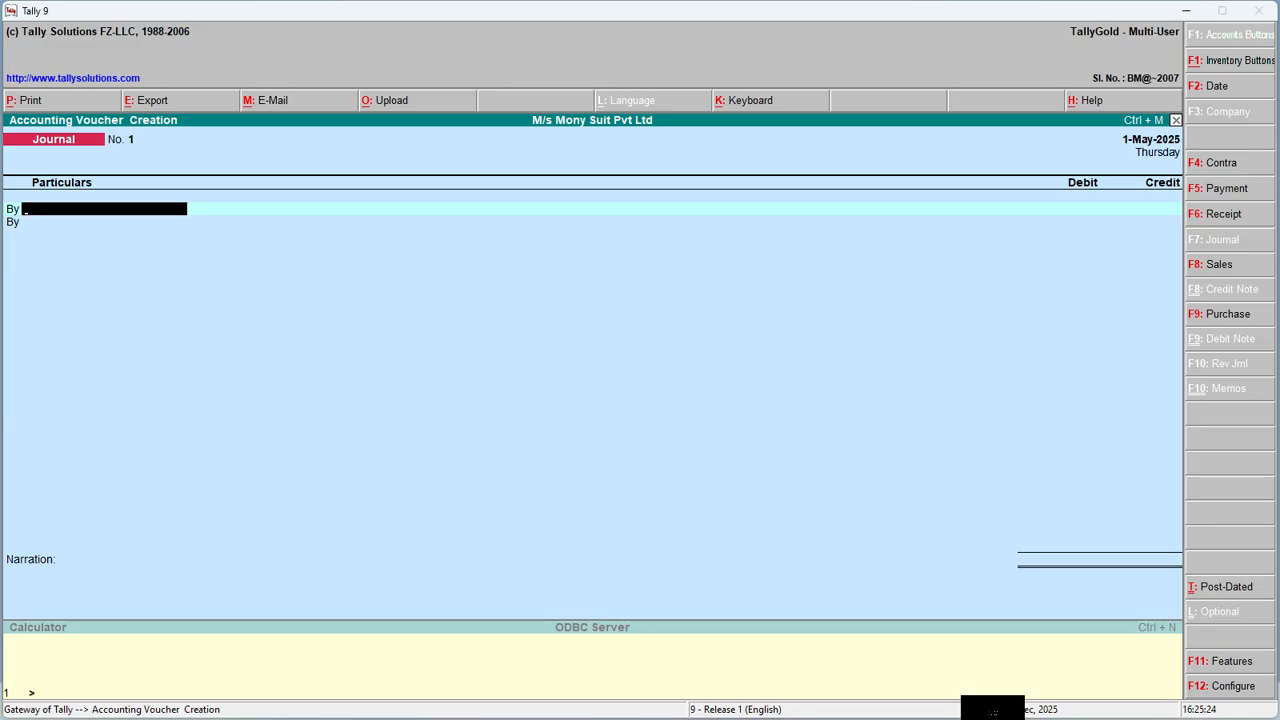
Debit the "Intrest on Loan (SBI)" ledger with 5,000 in the journal voucher
type("L")
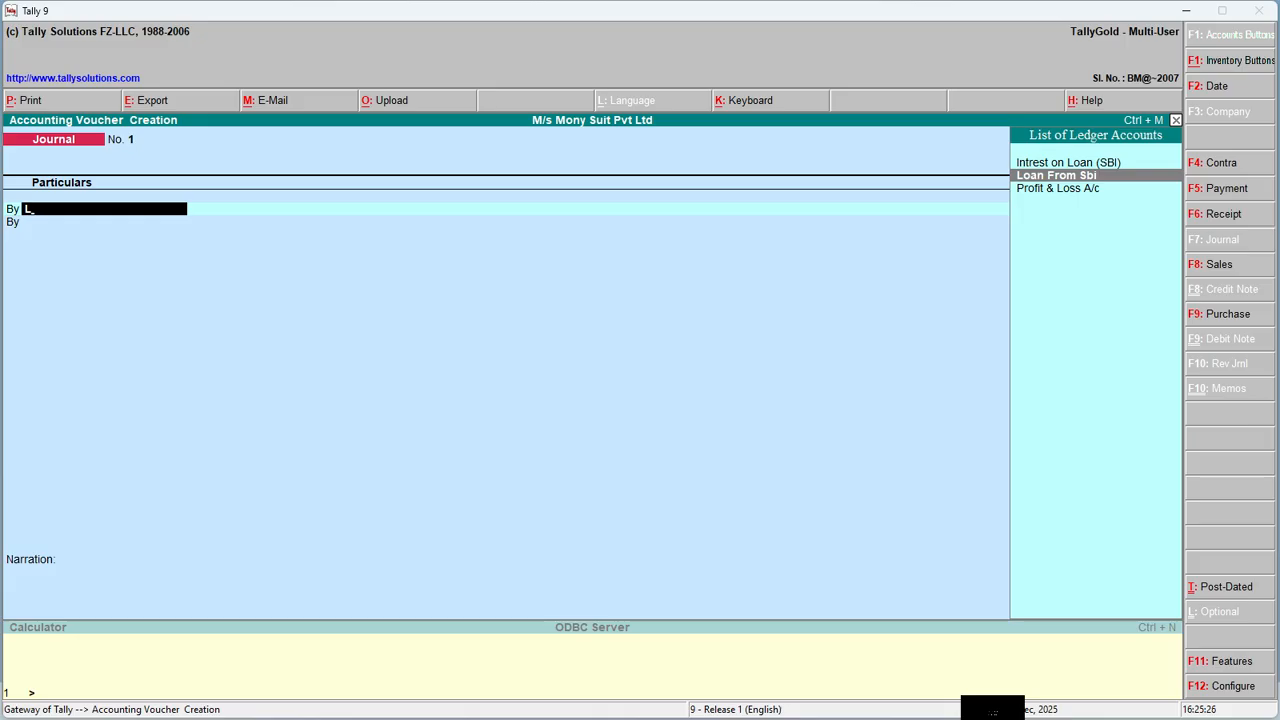
key("Up")
key("Return")
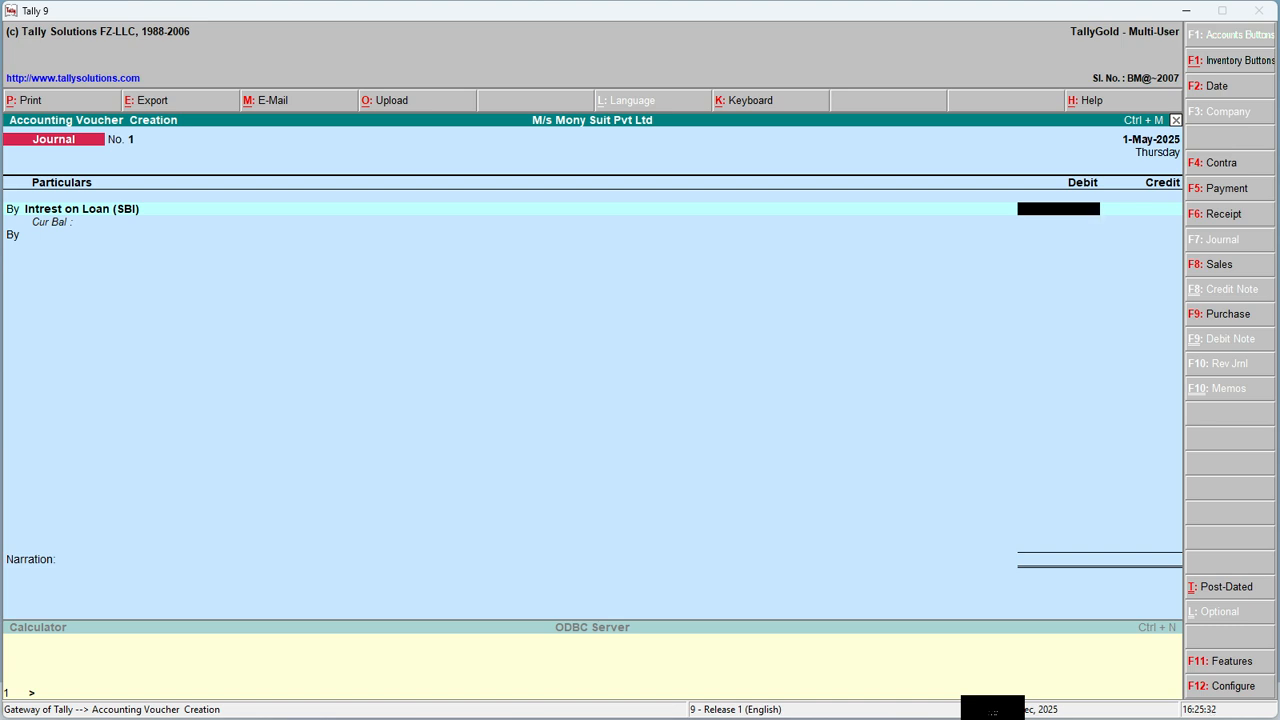
type("5000")
key("Return")
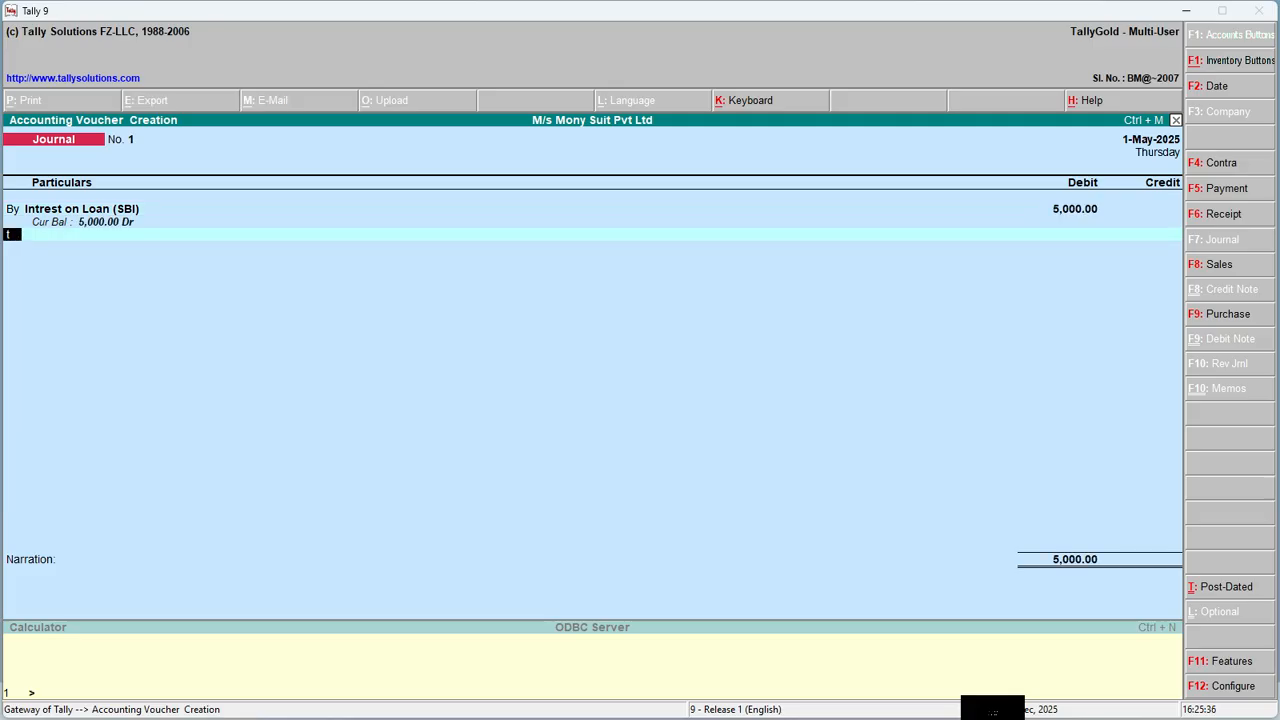
Credit "Loan From Sbi" with 5,000, save the journal without a narration and return to the Gateway of Tally
type("tl")
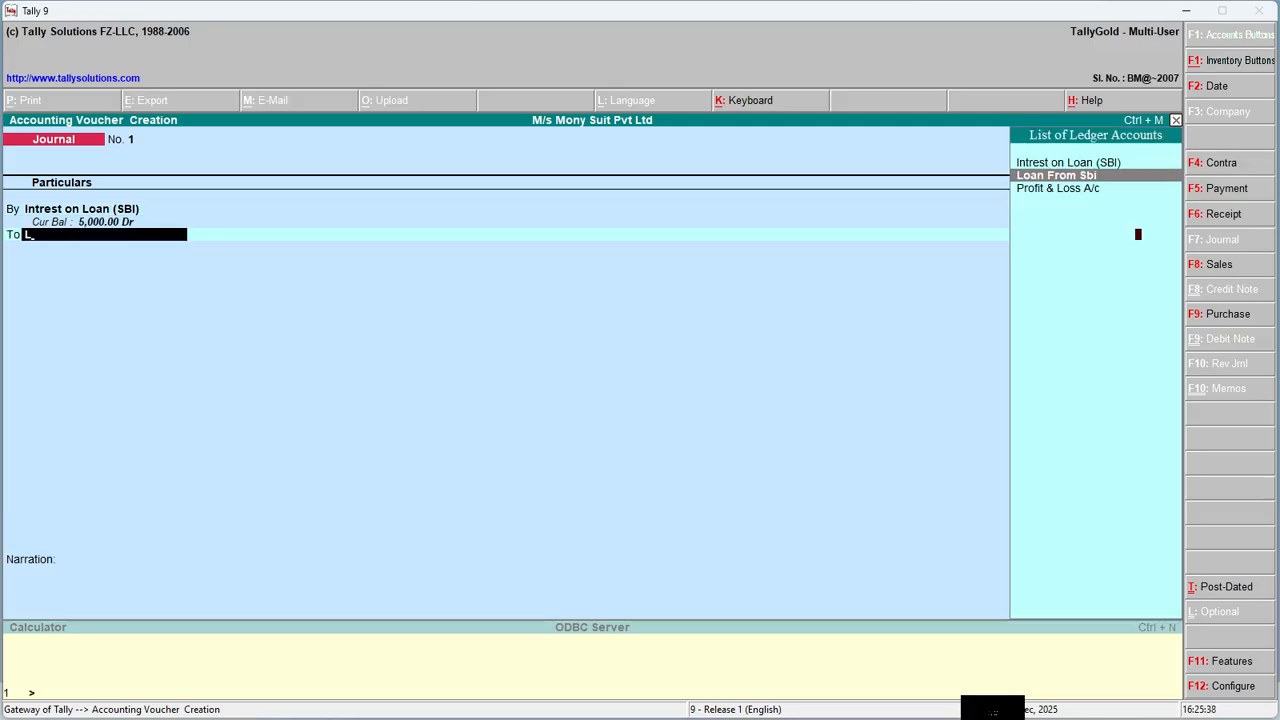
key("Return")
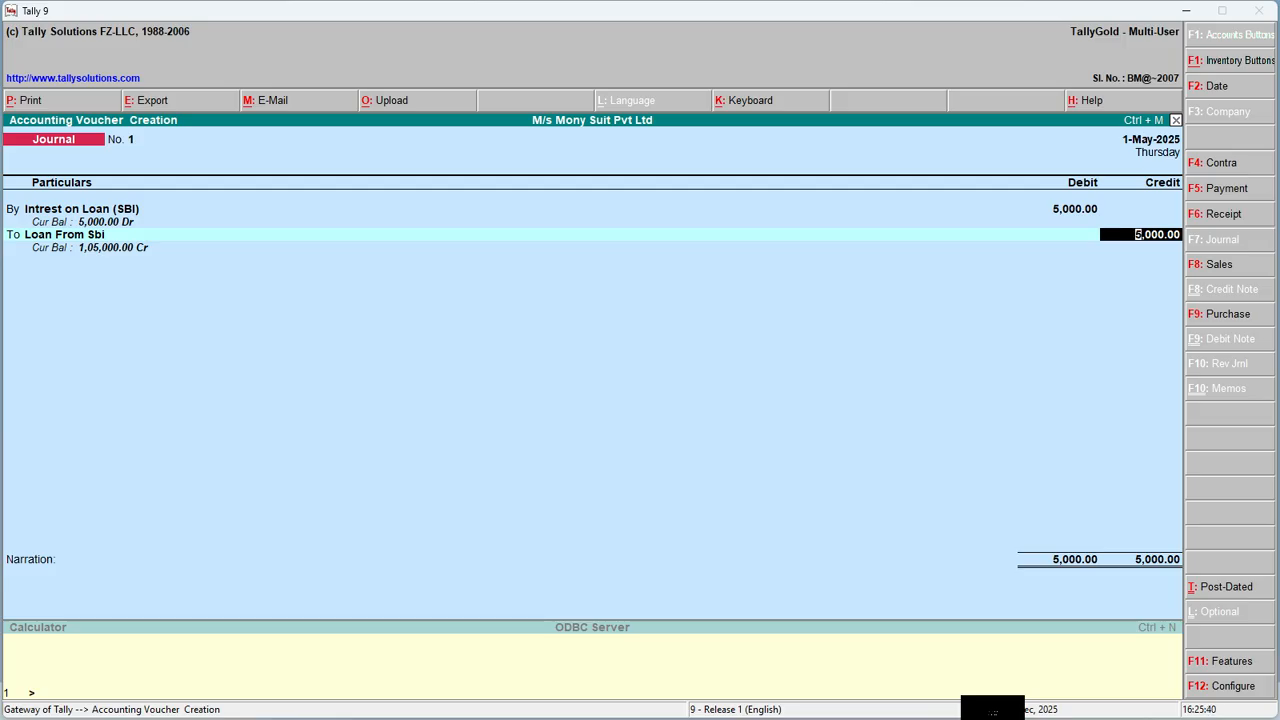
key("Return")
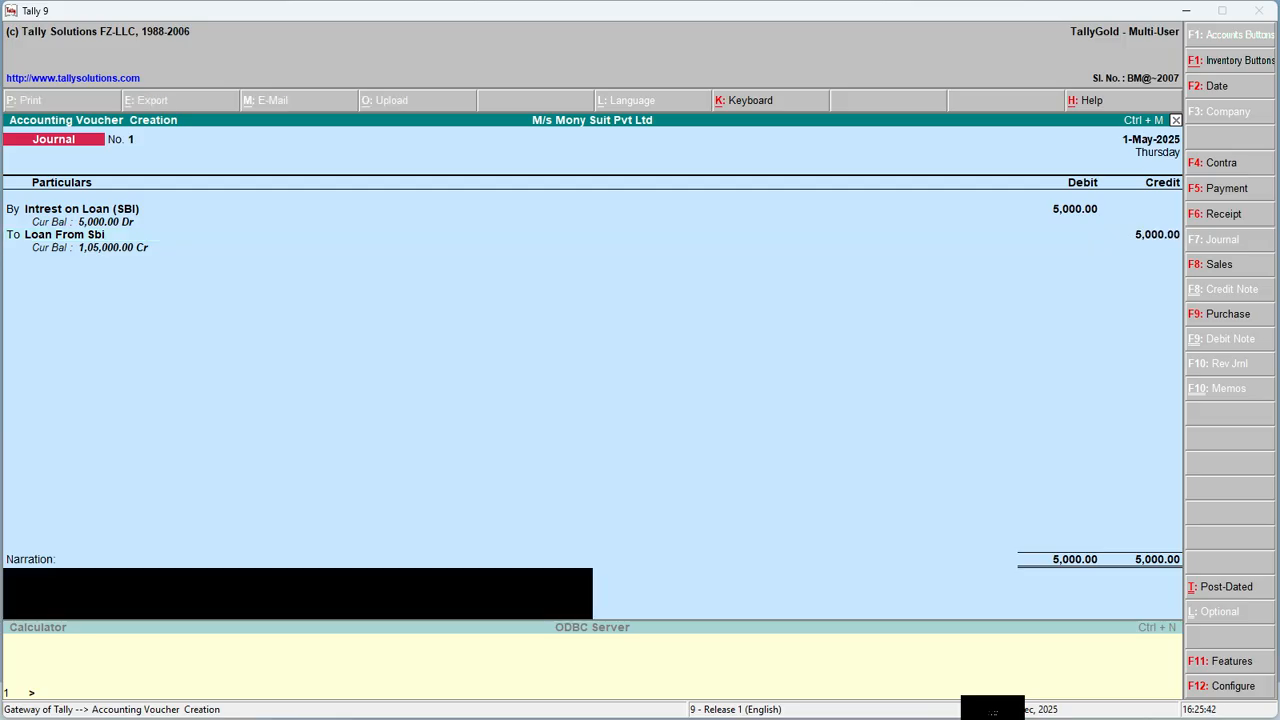
key("Return")
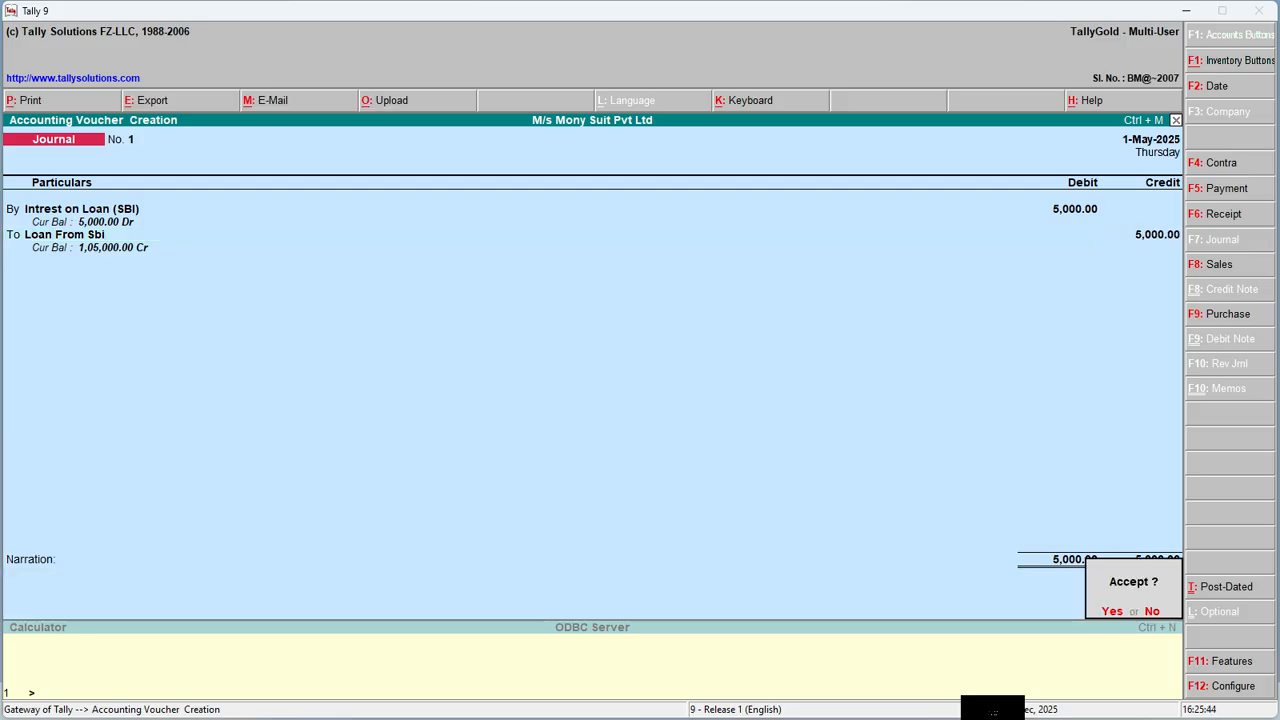
key("Return")
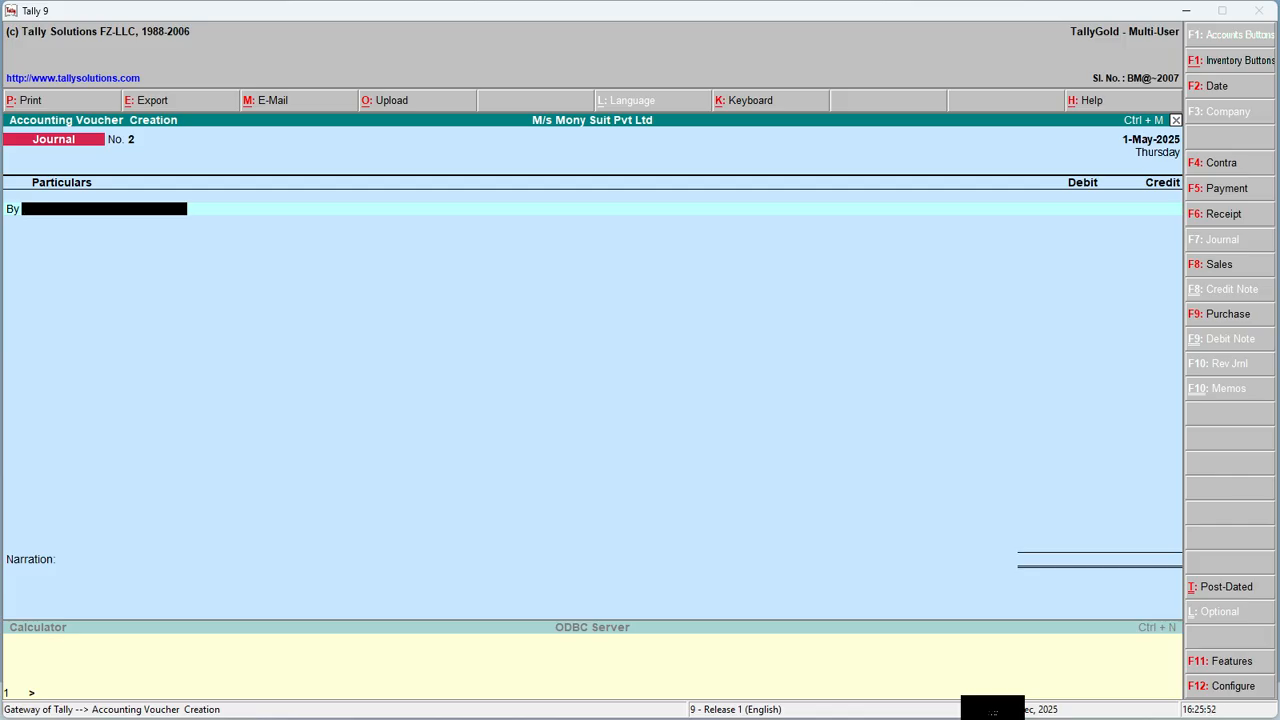
key("Escape")
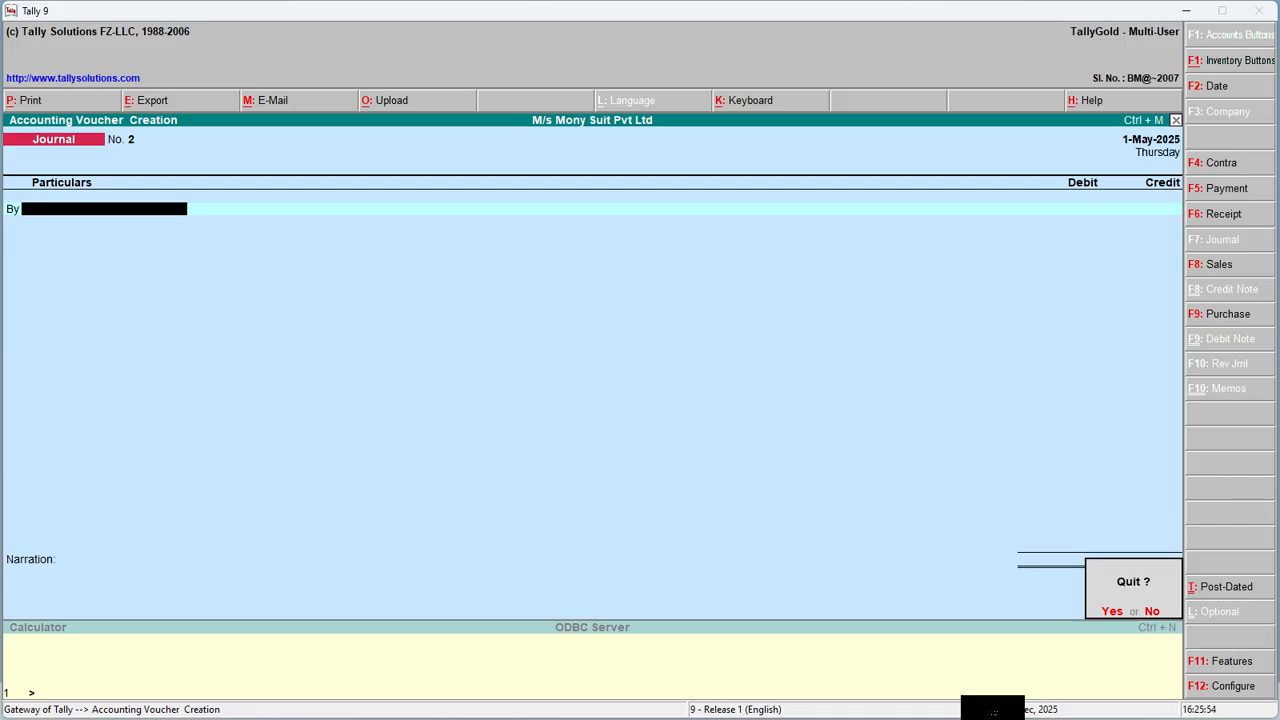
key("y")
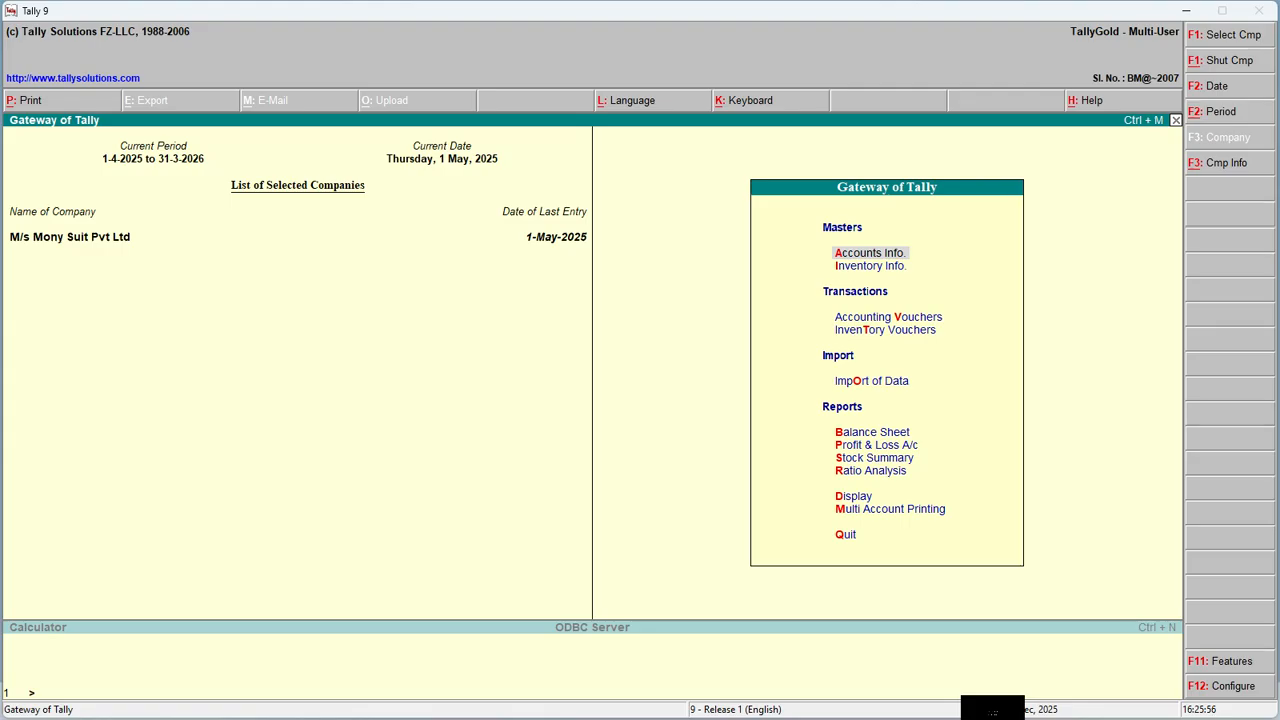
key("v")
key("Escape")
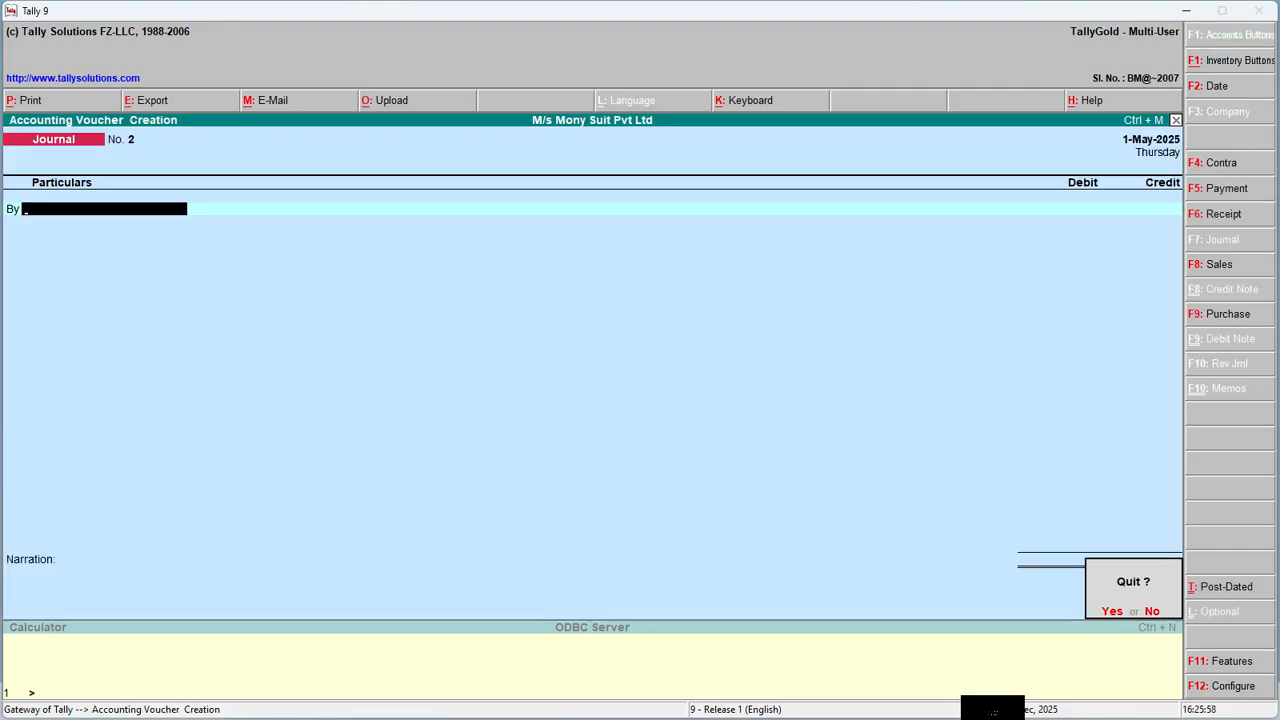
key("y")
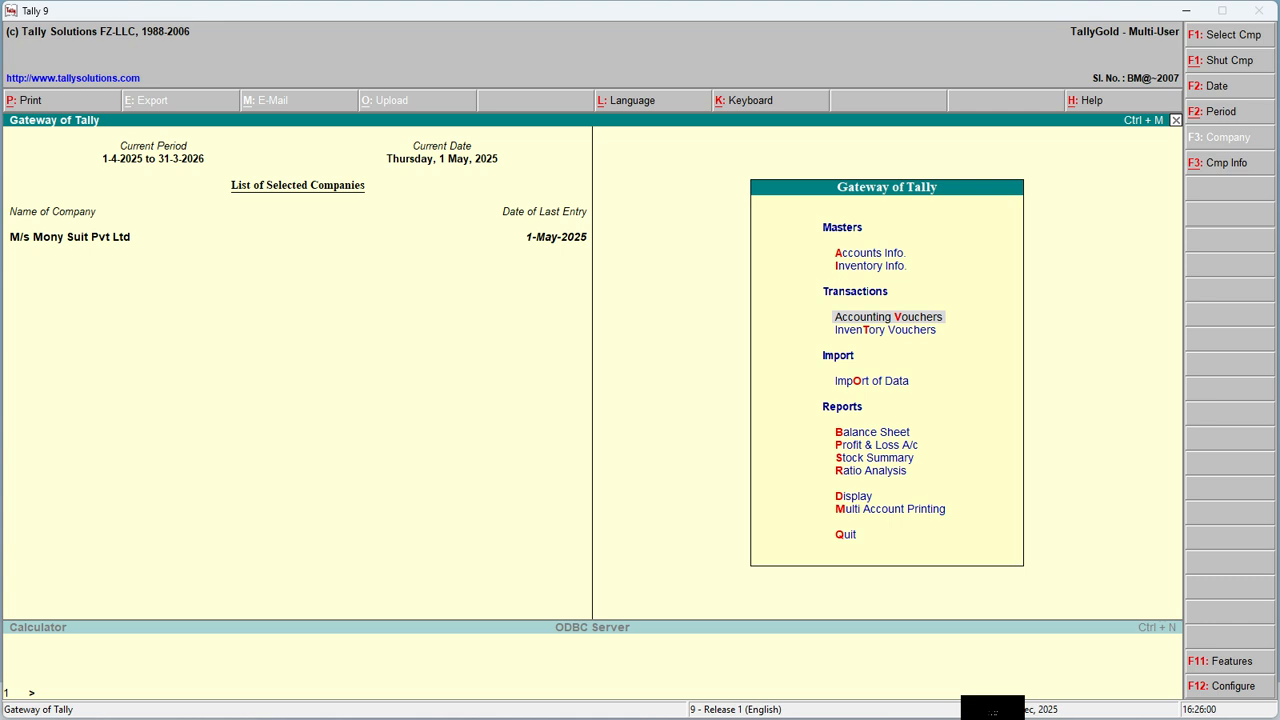
Create a single ledger named "Loan to" plus the borrower's name under Loans & Advances (Asset), with interest calculation activated
key("a")
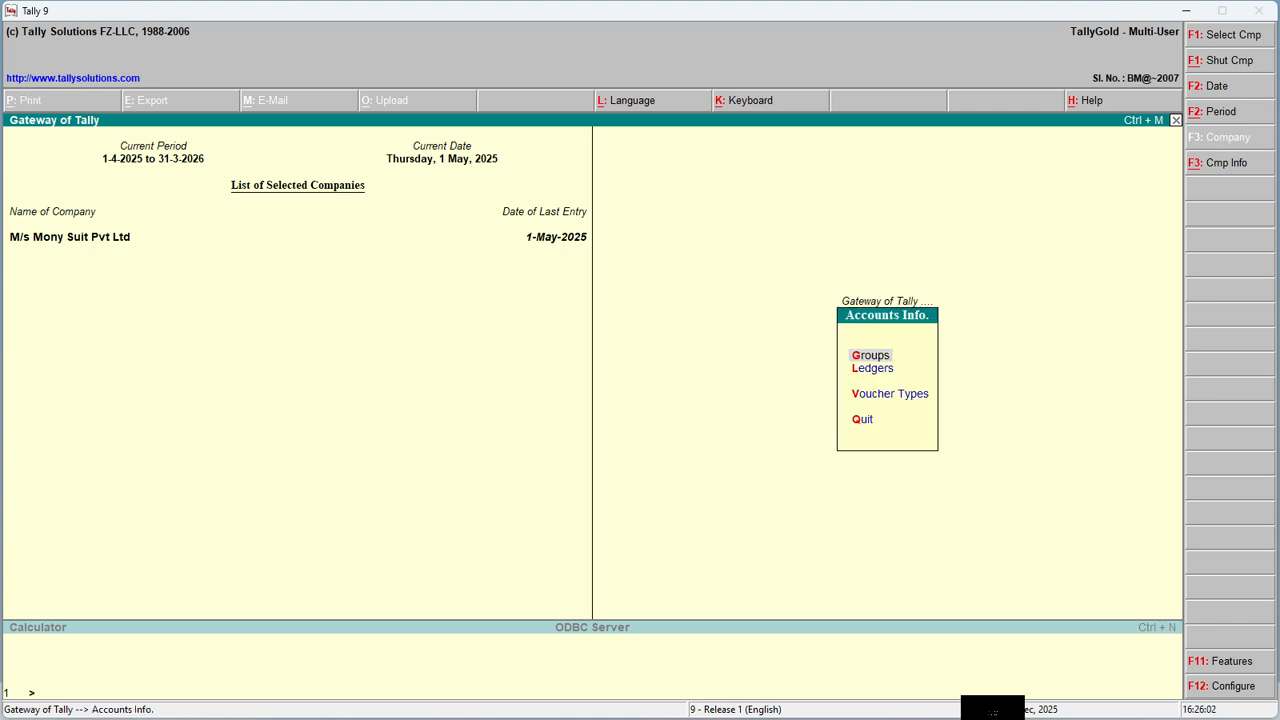
key("l")
type("c")
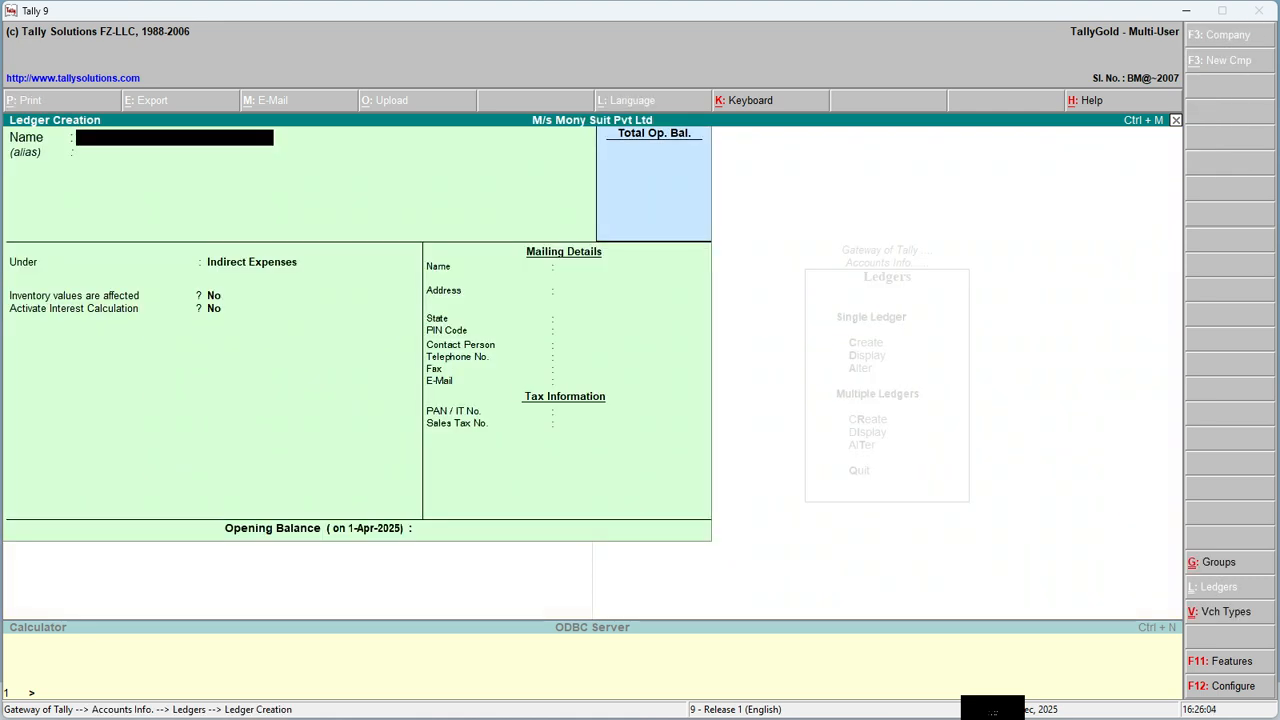
type("Loan to Himanshu")
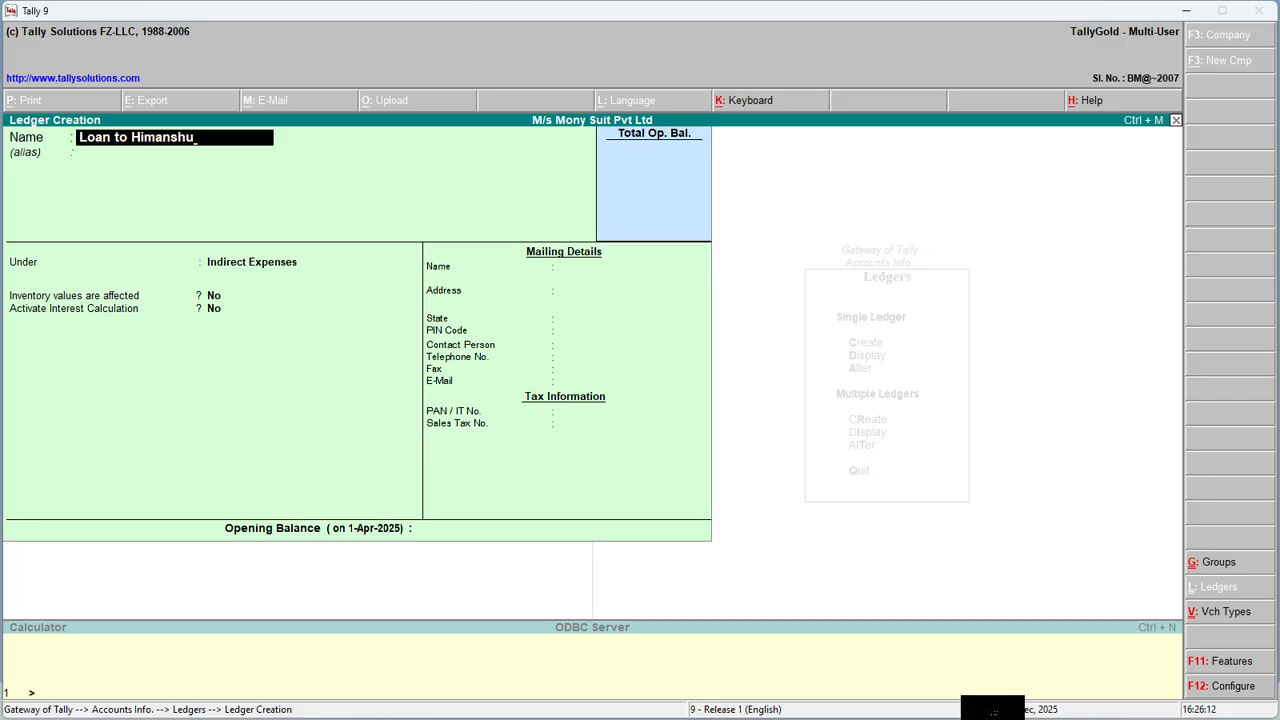
key("Return")
type("Loa")
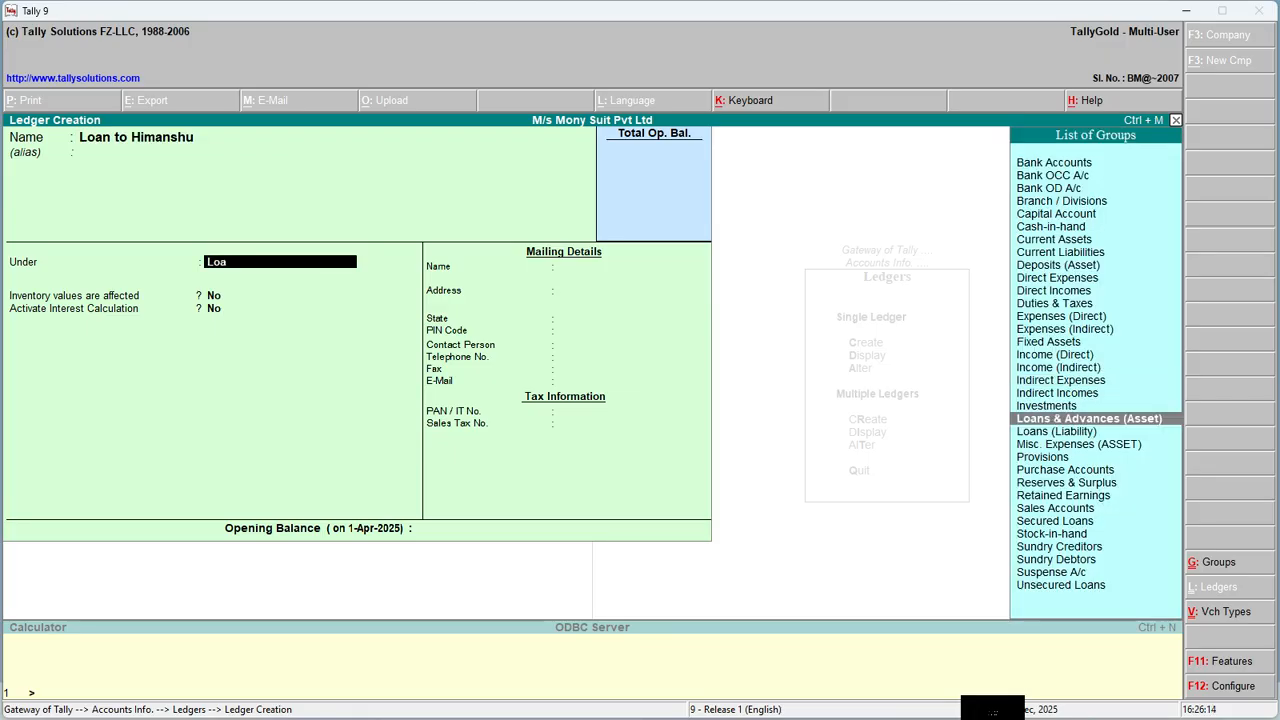
key("Return")
key("Return")
key("y")
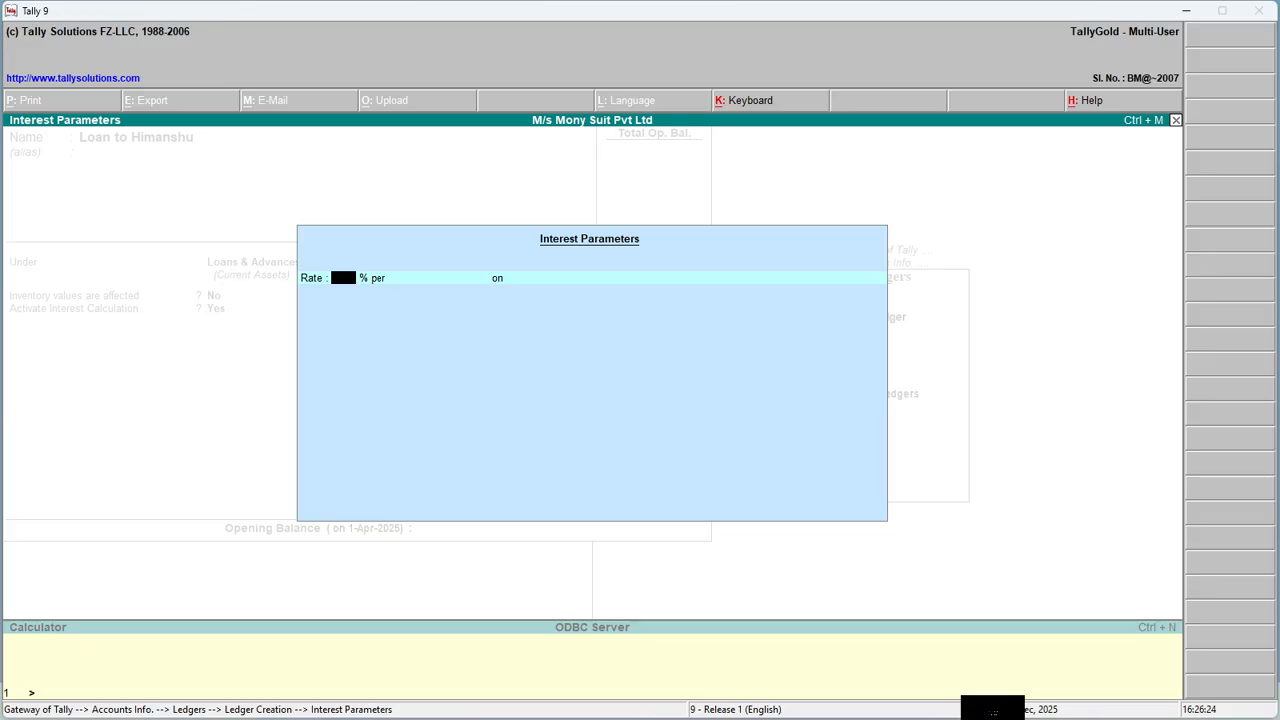
Set the ledger's interest to 10% per 30-Day Month on All Balances, applicable from 1-Apr-2025 to 1-May-2025
type("10")
key("Return")
key("Return")
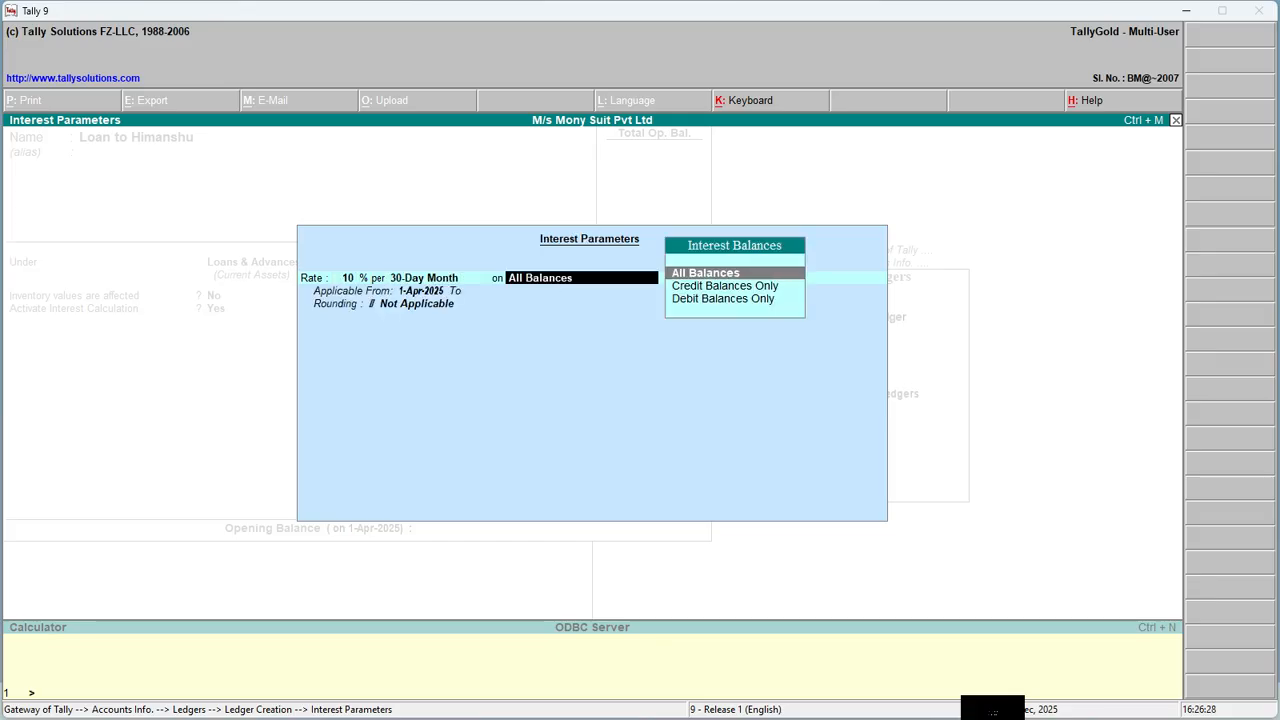
key("Return")
key("Return")
type("1.4.2026")
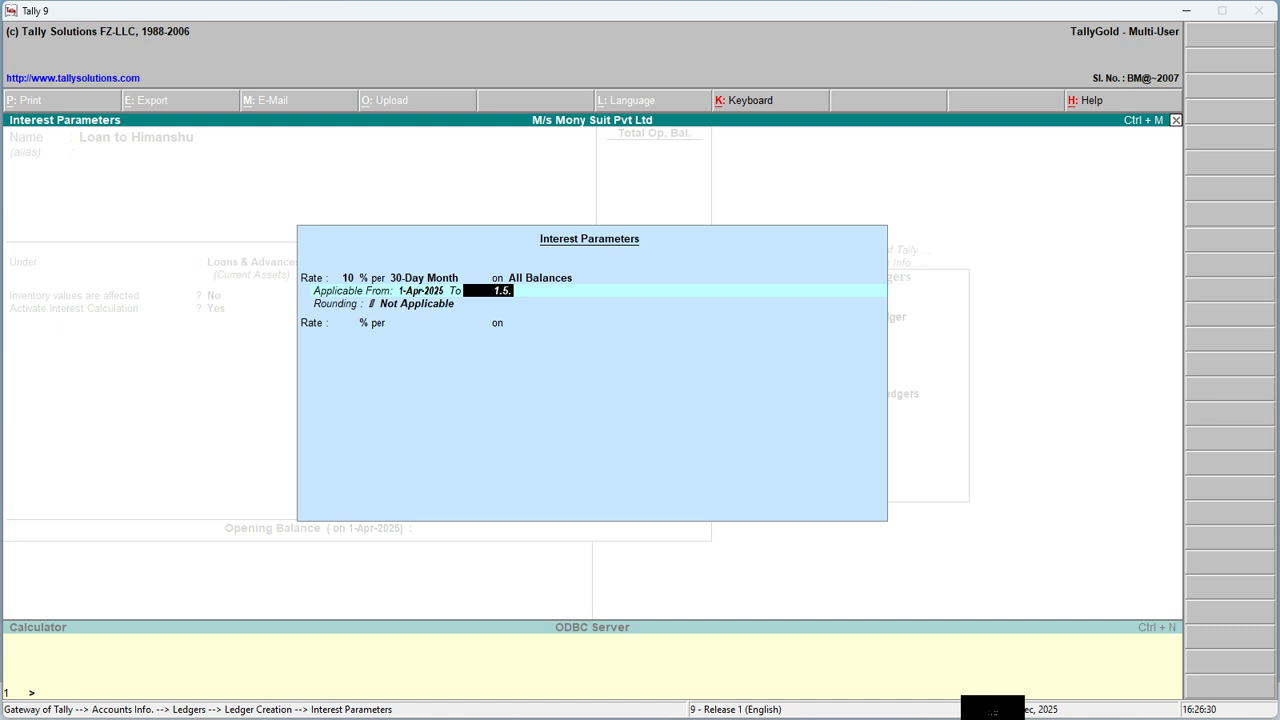
key("Return")
key("Return")
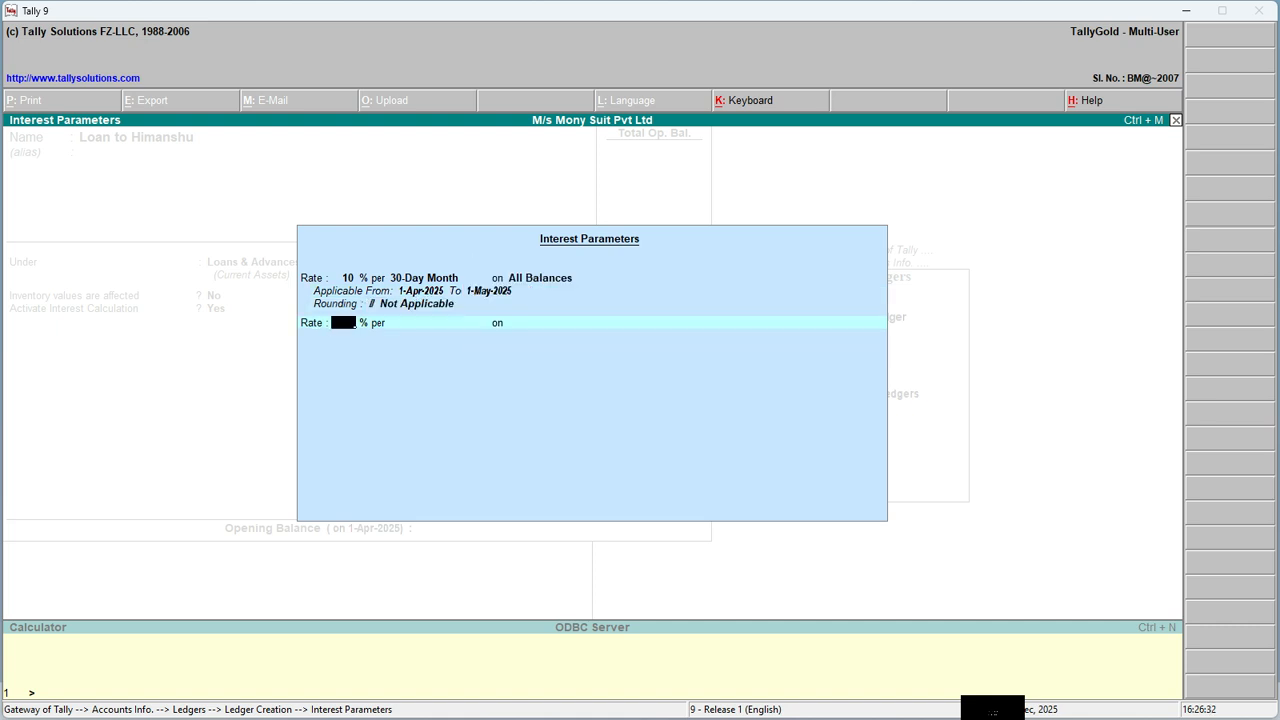
Accept the interest parameters and save the new loan ledger with its remaining fields at their defaults
key("BackSpace")
key("Down")
key("Down")
key("Return")
type("2")
key("Return")
key("Return")
key("Return")
key("Return")
key("Return")
key("Return")
key("Return")
key("Return")
key("Return")
key("Return")
key("Return")
key("Return")
key("Return")
key("Return")
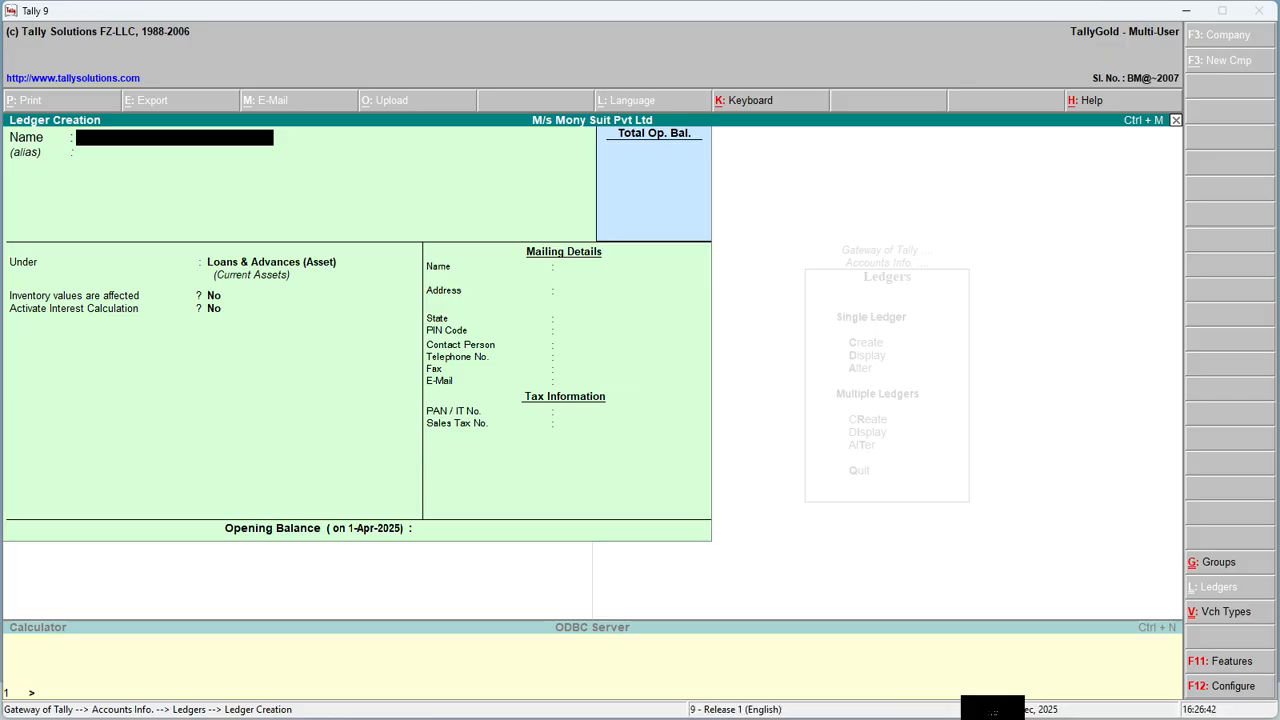
Name the next ledger "Intrest on Given Loan" followed by the borrower's name in brackets
type("Intre")
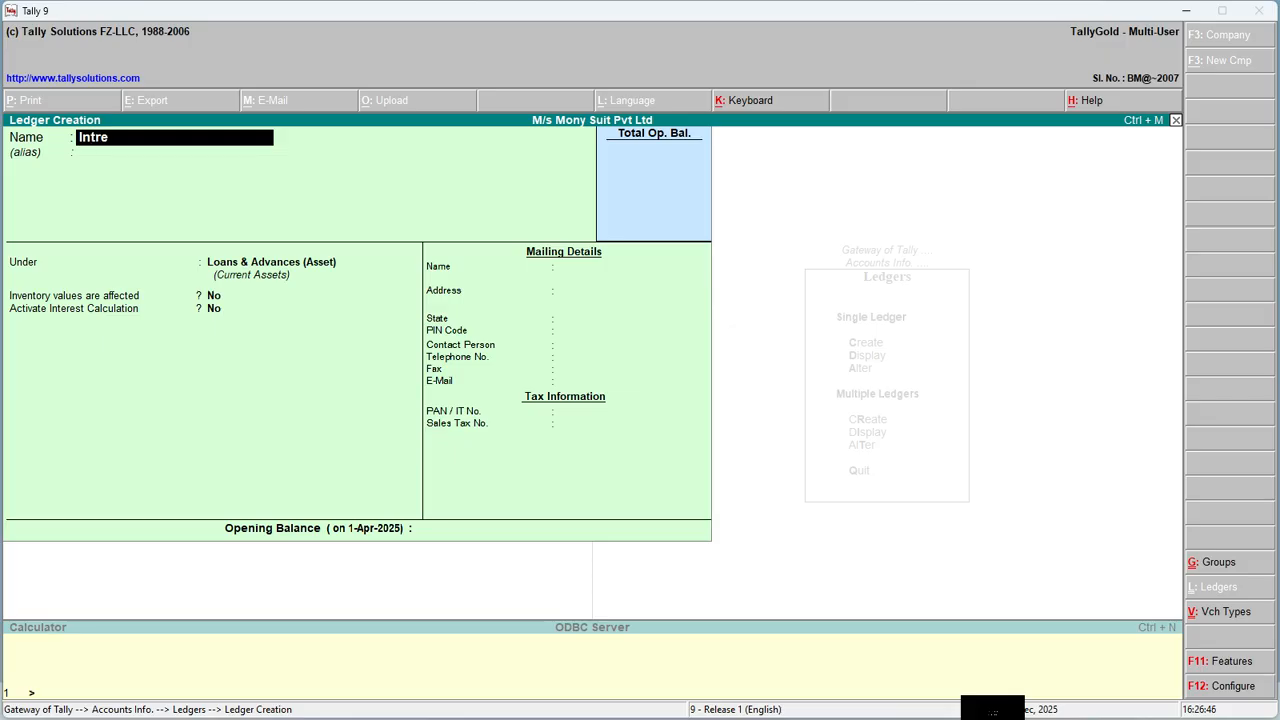
type("st on Giber")
key("BackSpace")
key("BackSpace")
key("BackSpace")
type("ive")
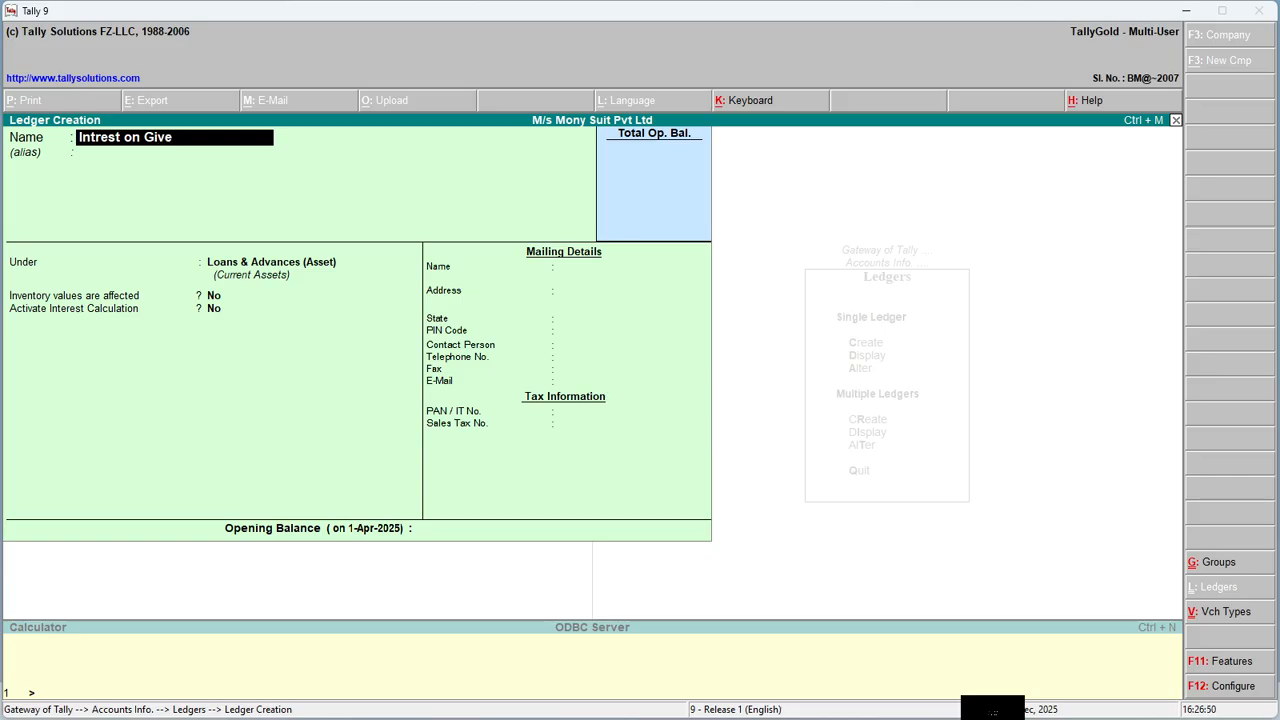
type("n Loan (Himanshu(")
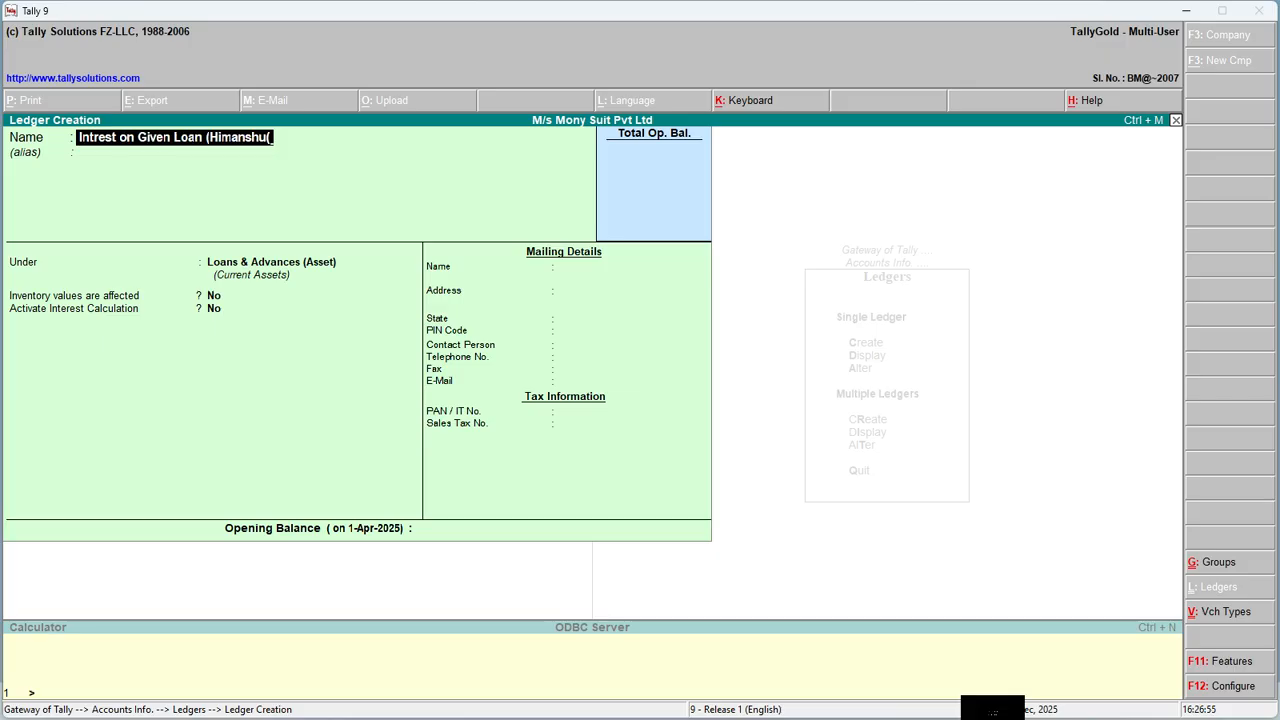
key("BackSpace")
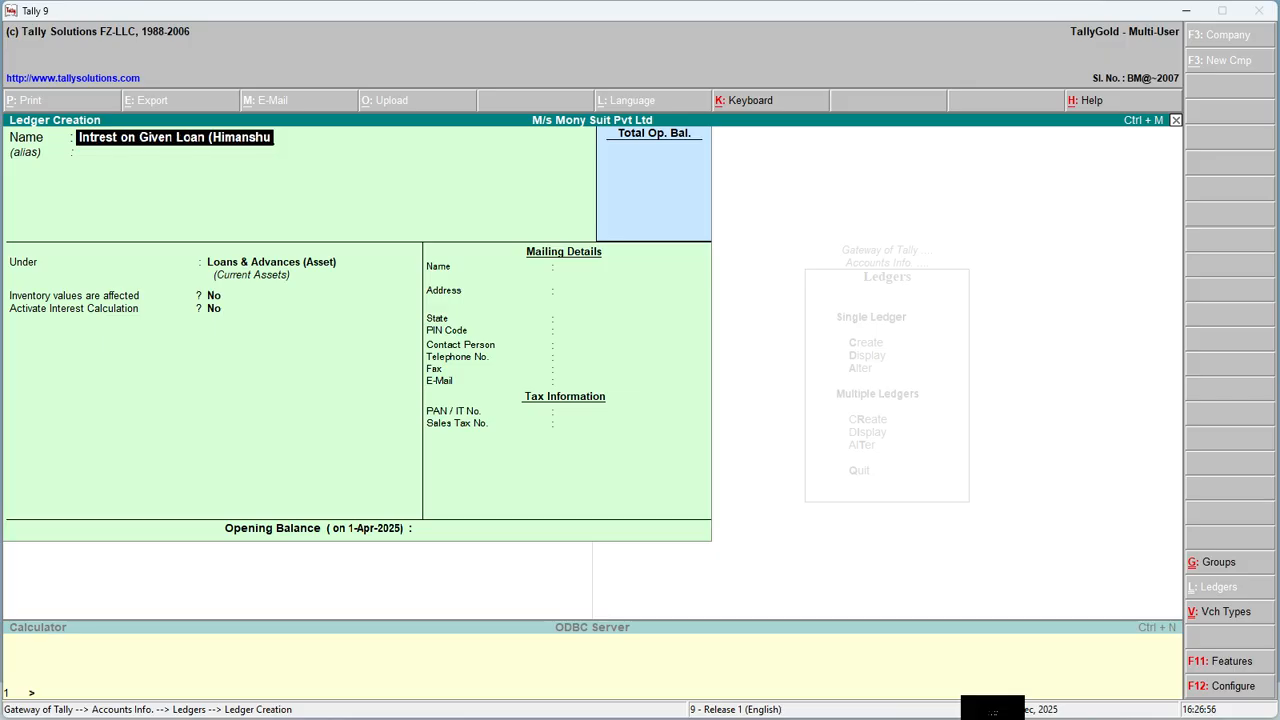
type(")")
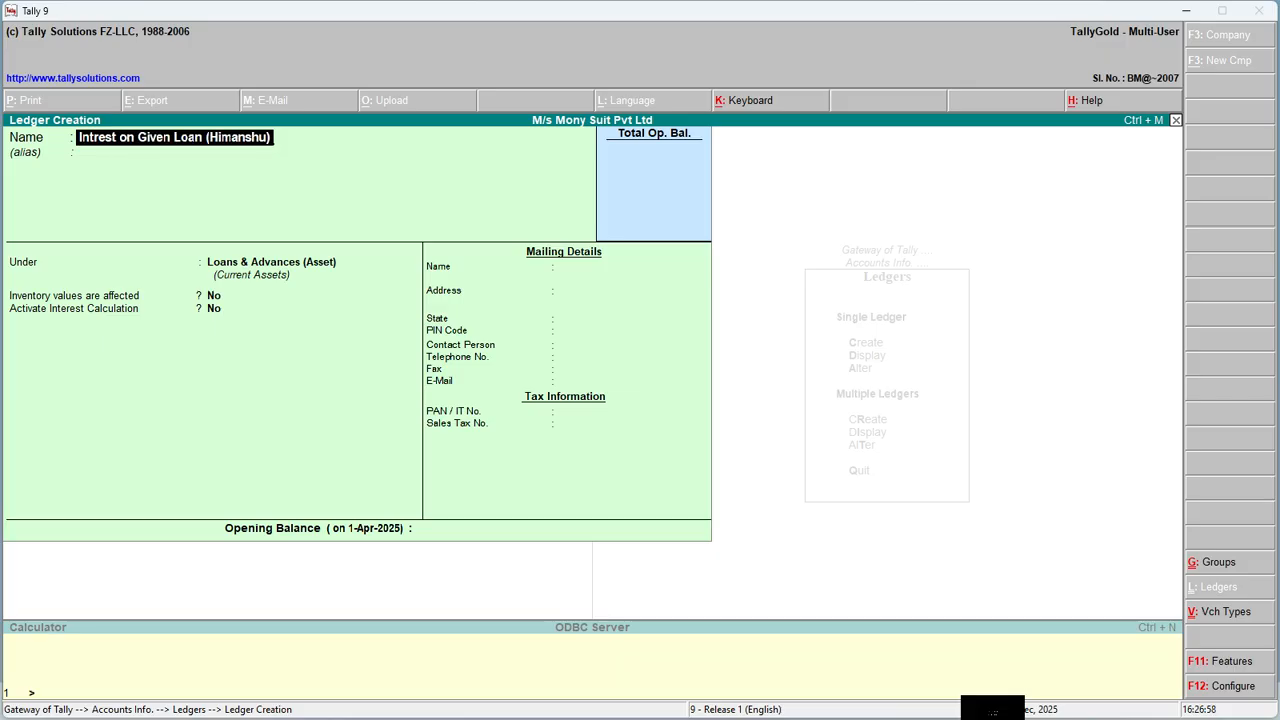
key("Return")
key("Return")
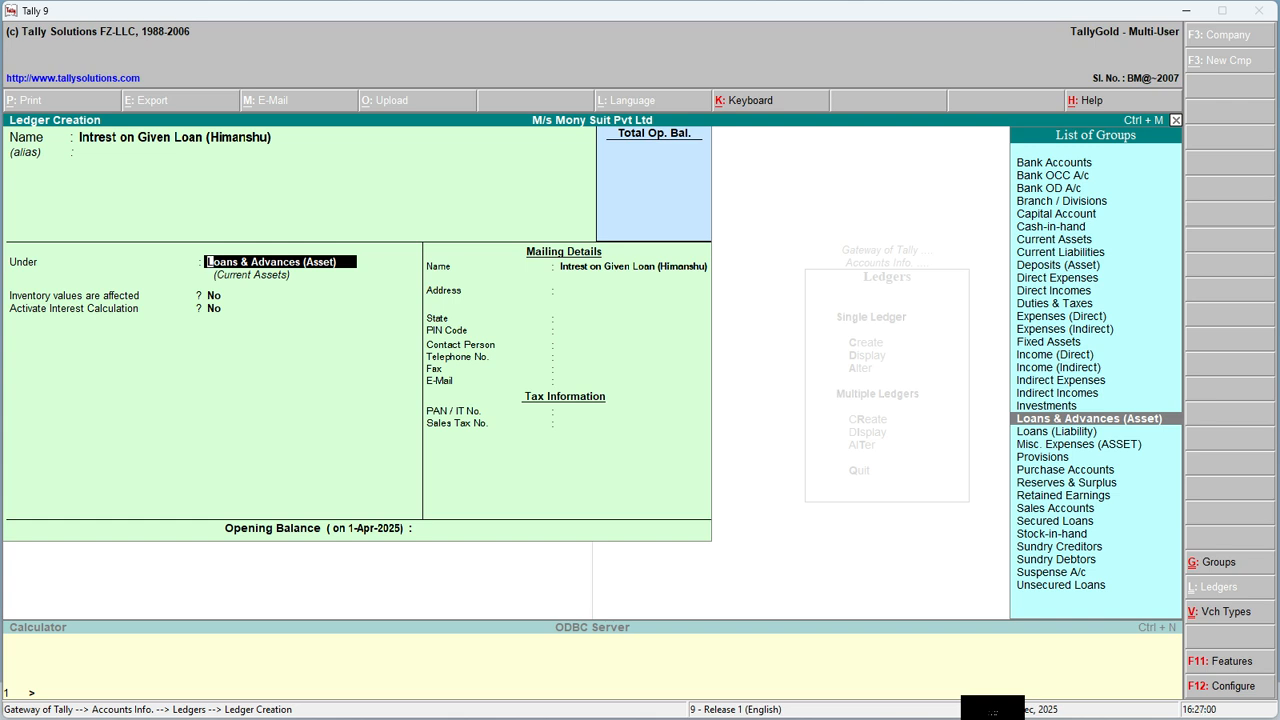
Place the interest ledger under Indirect Incomes, with inventory values and interest calculation both set to No
type("I")
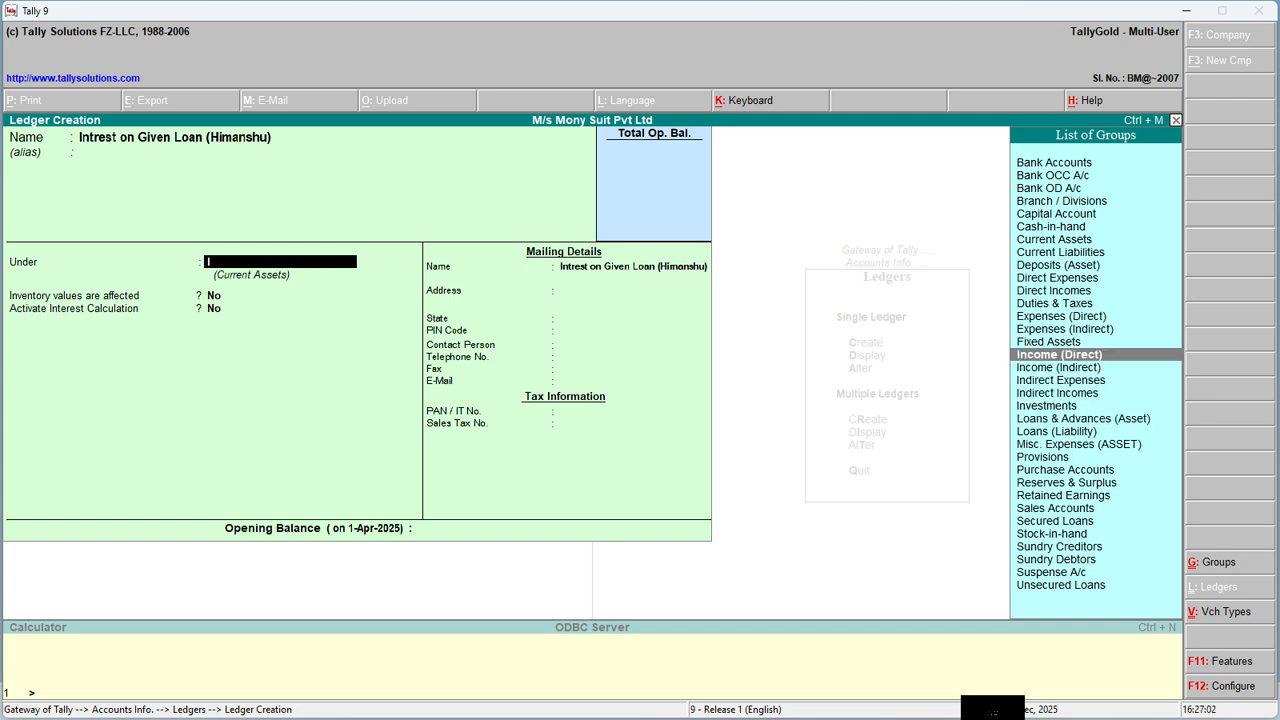
key("Down")
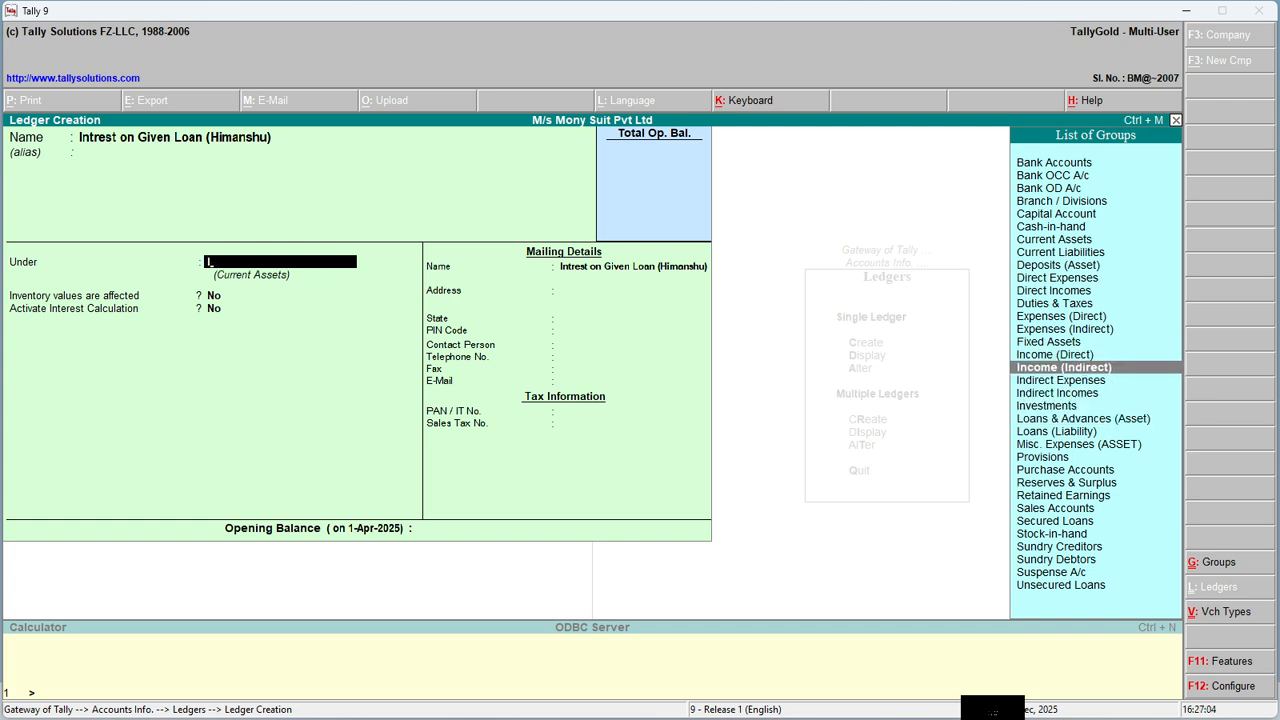
key("Down")
key("Up")
key("Return")
key("Return")
key("Return")
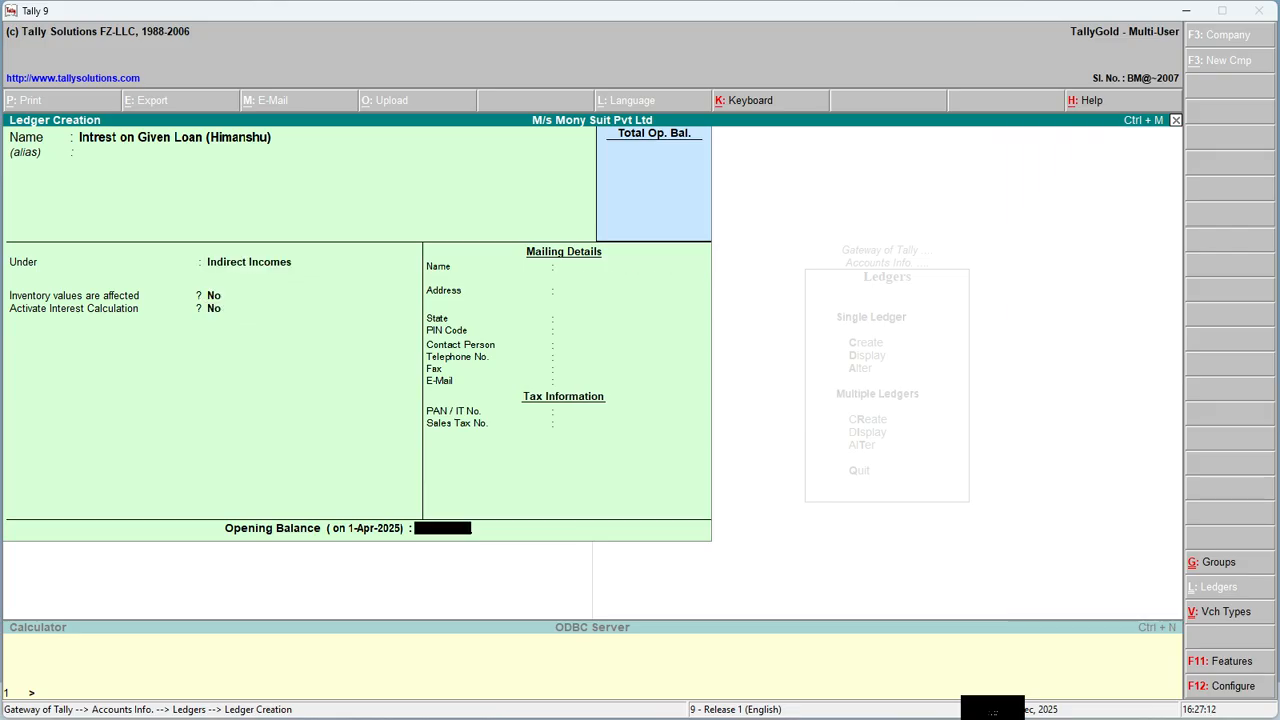
Save the interest income ledger without an opening balance and return to the Gateway of Tally
key("Return")
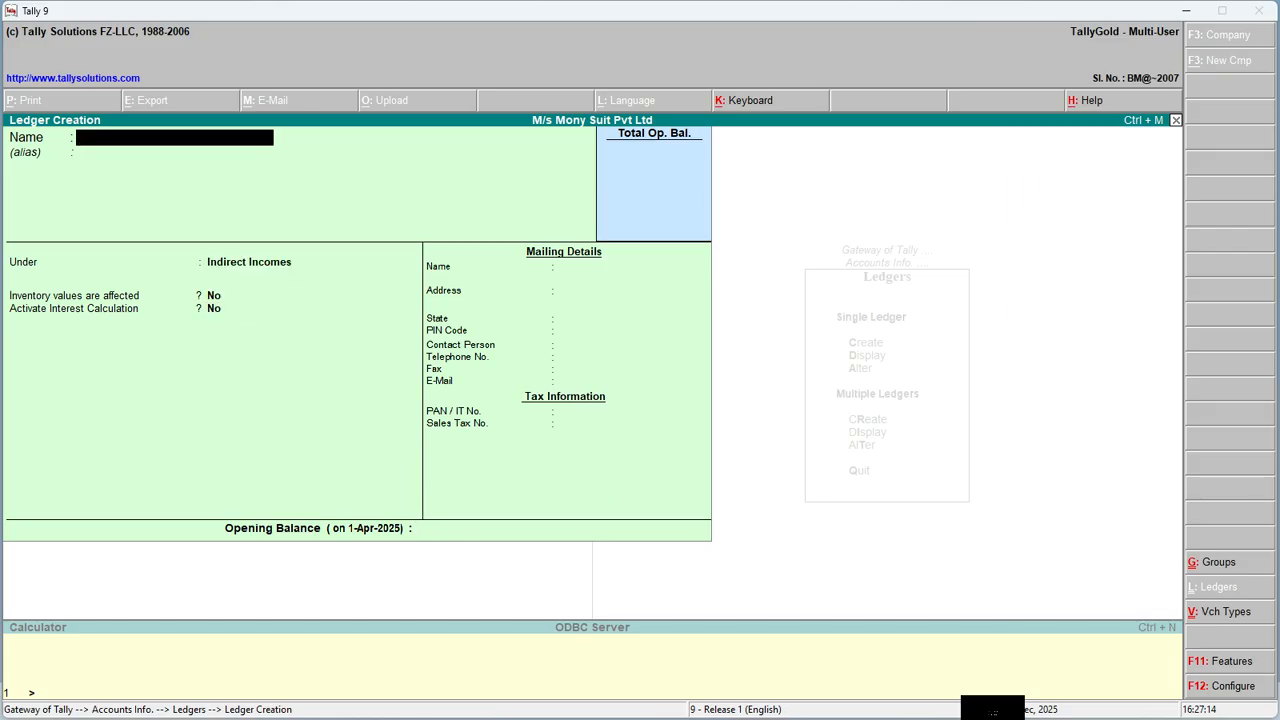
key("Escape")
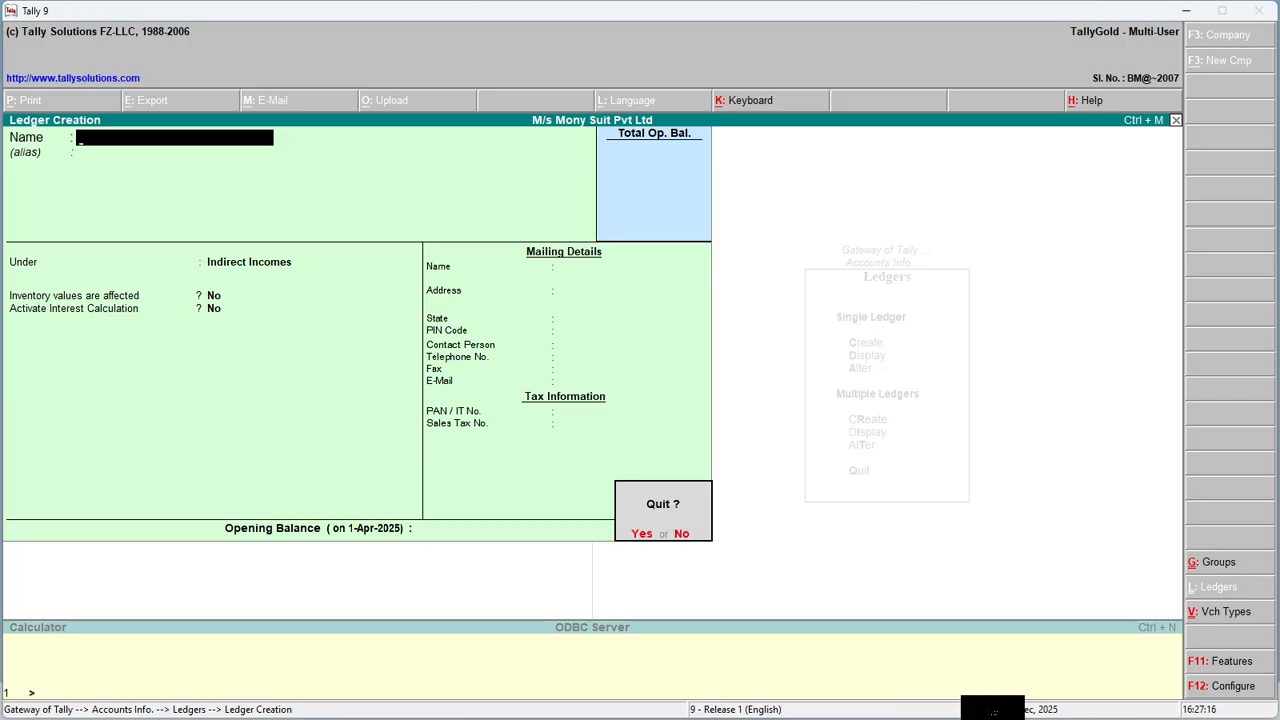
key("y")
key("Escape")
key("Escape")
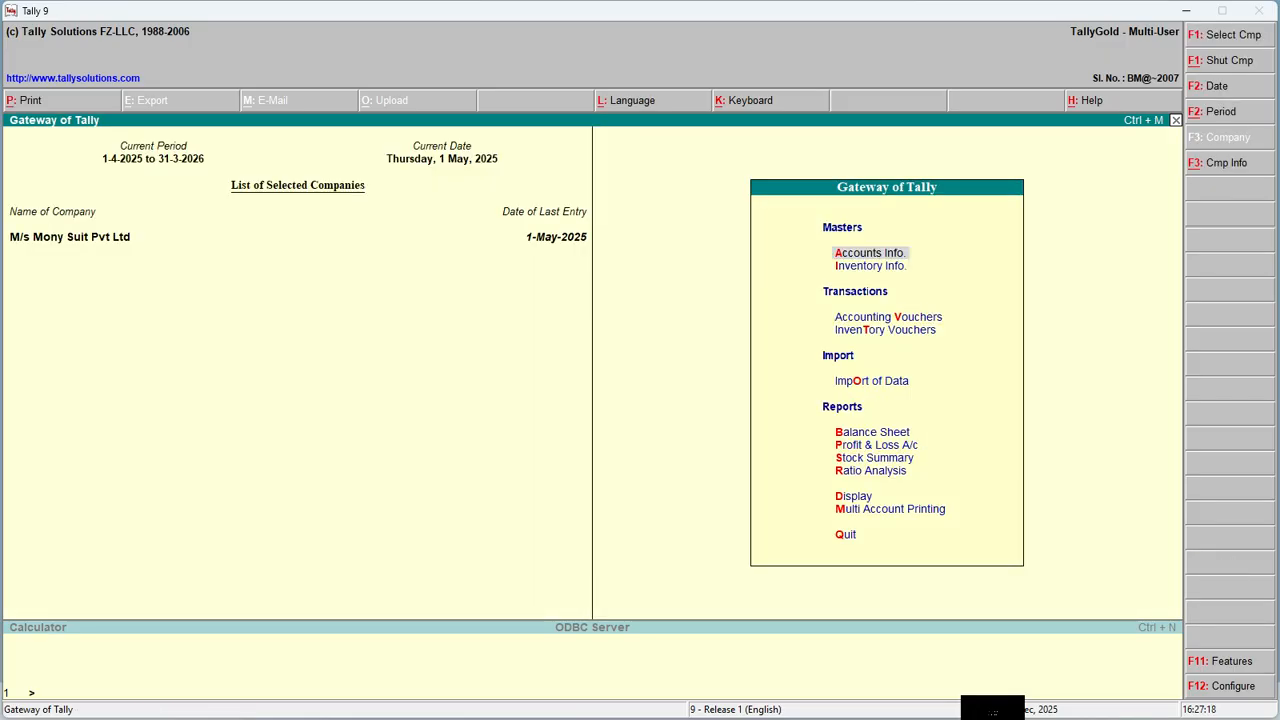
Start a payment voucher dated 1-Apr-2025
key("v")
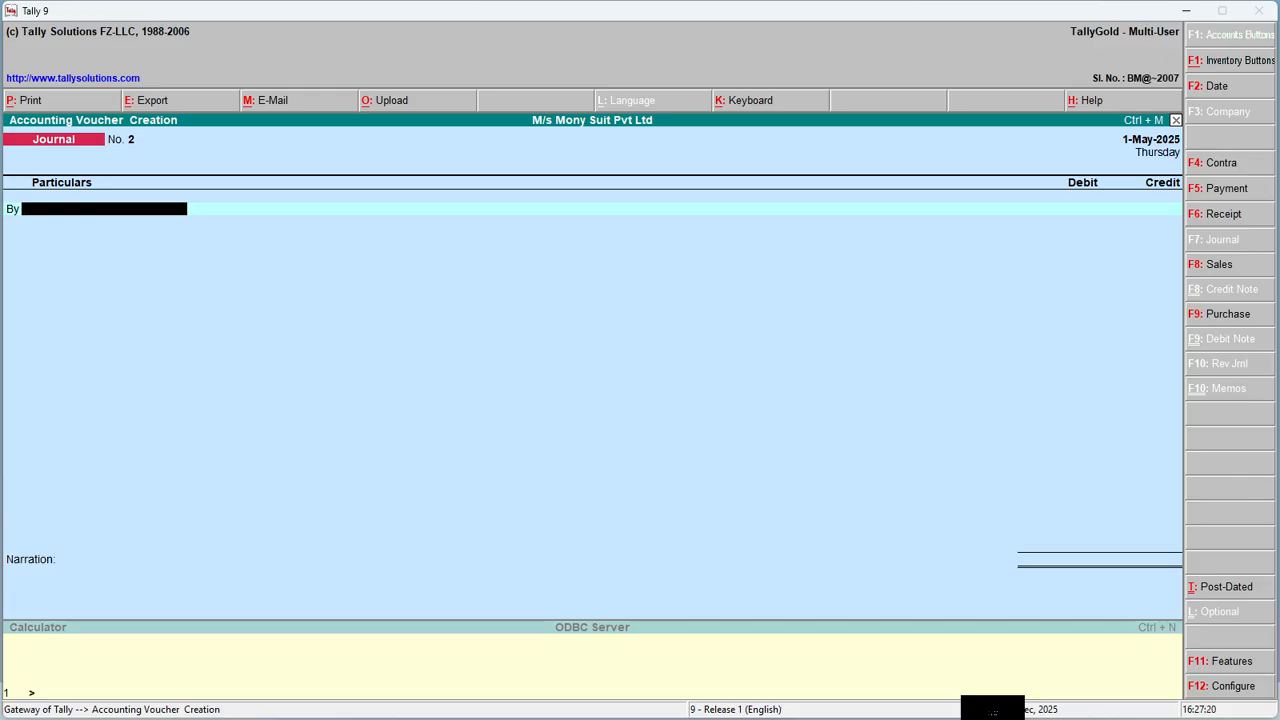
key("F2")
type("1-4")
key("Return")
key("F5")
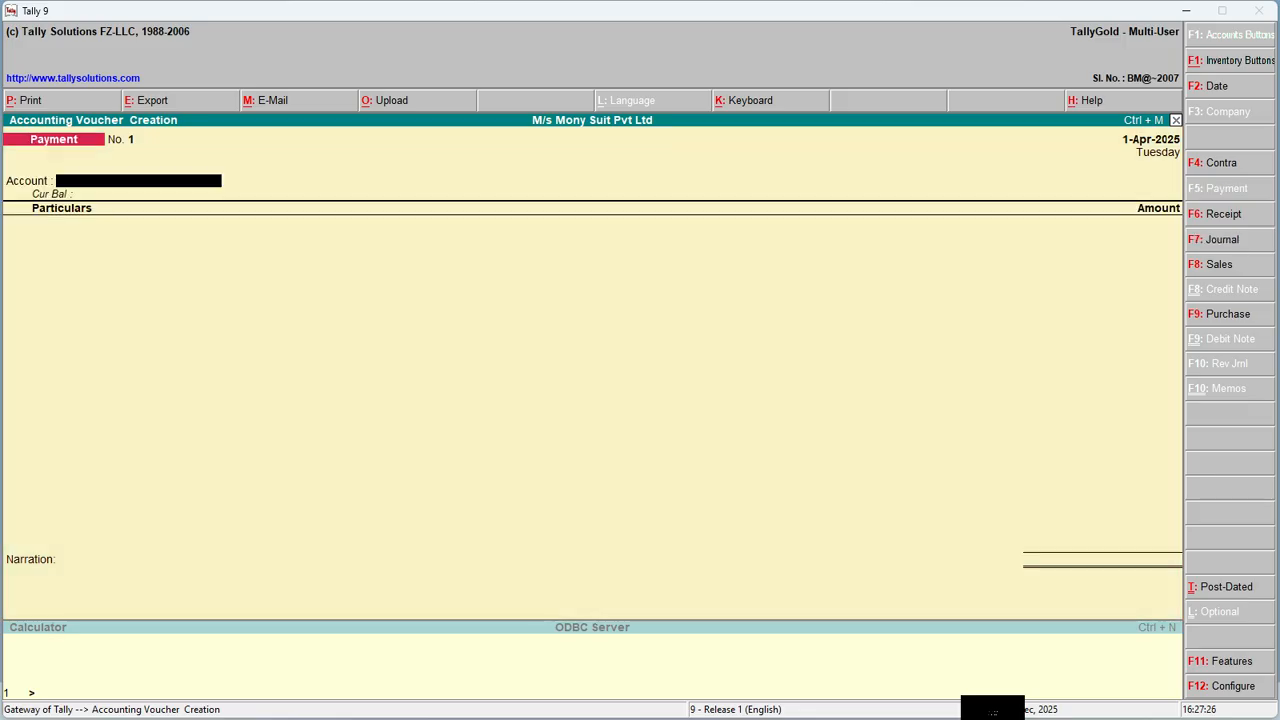
Pay 1,00,000 from the Cash account to the borrower's loan ledger
key("Return")
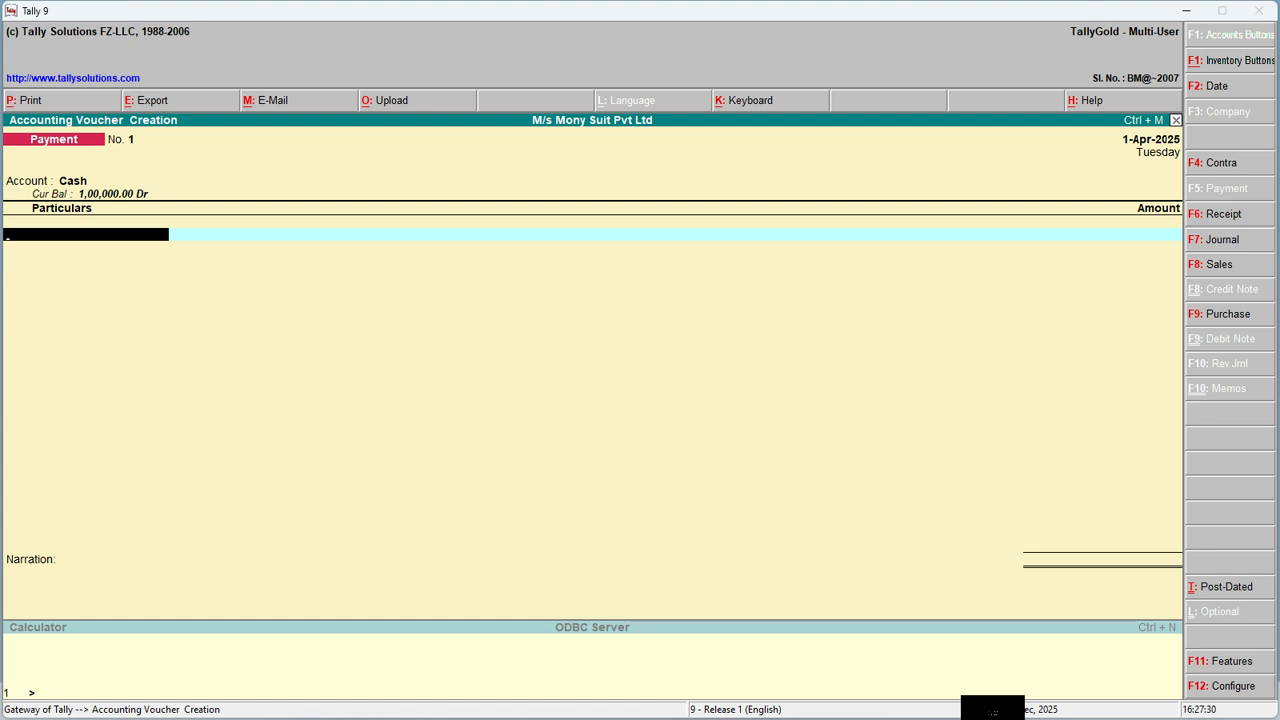
type("L")
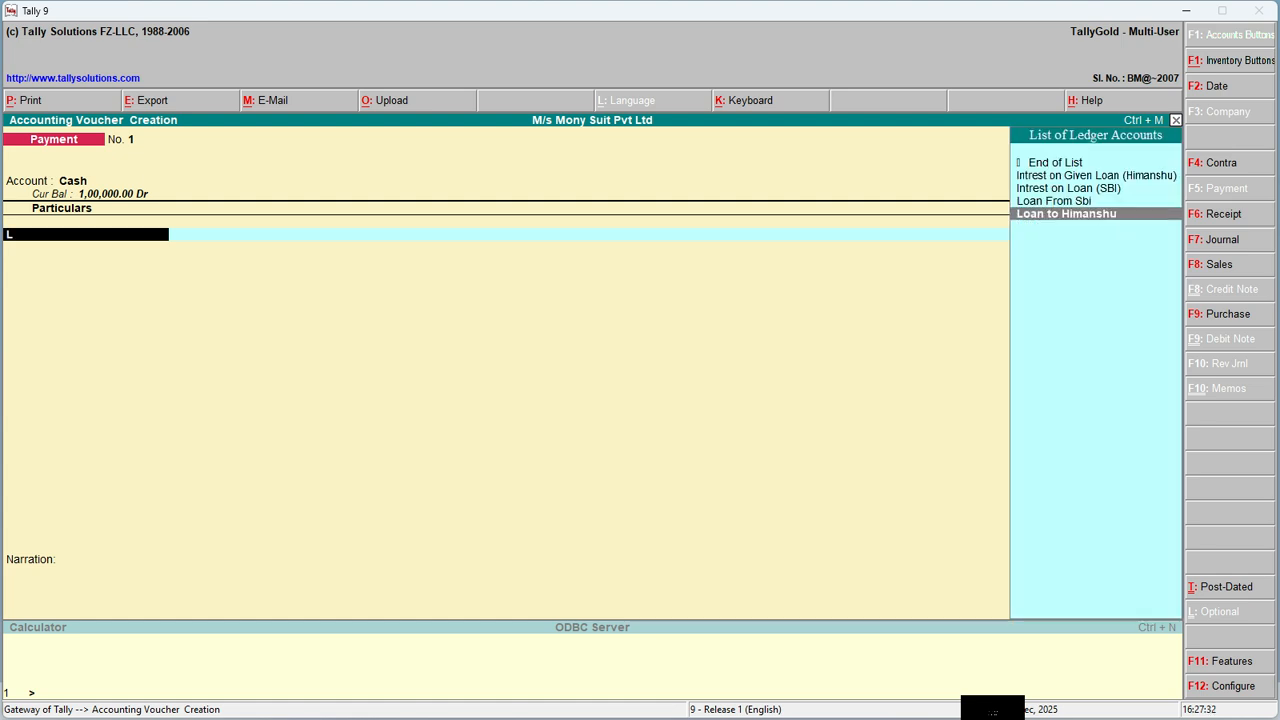
key("Return")
type("100000")
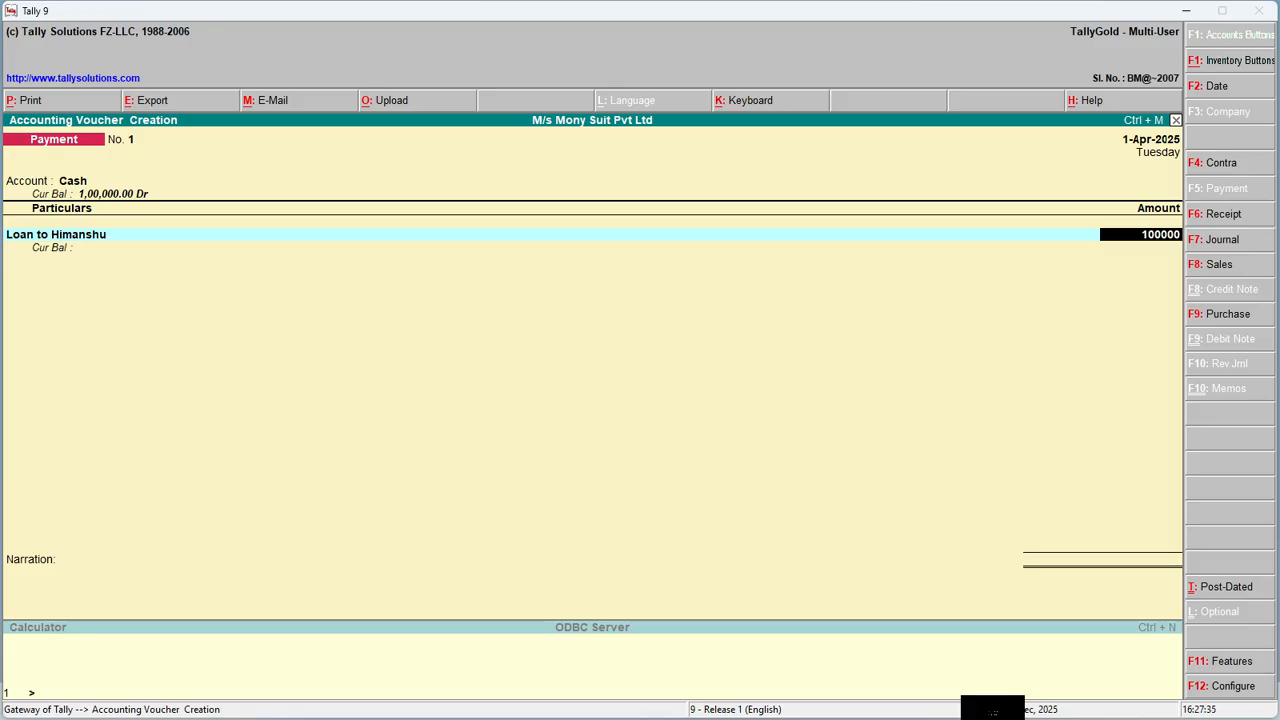
key("Return")
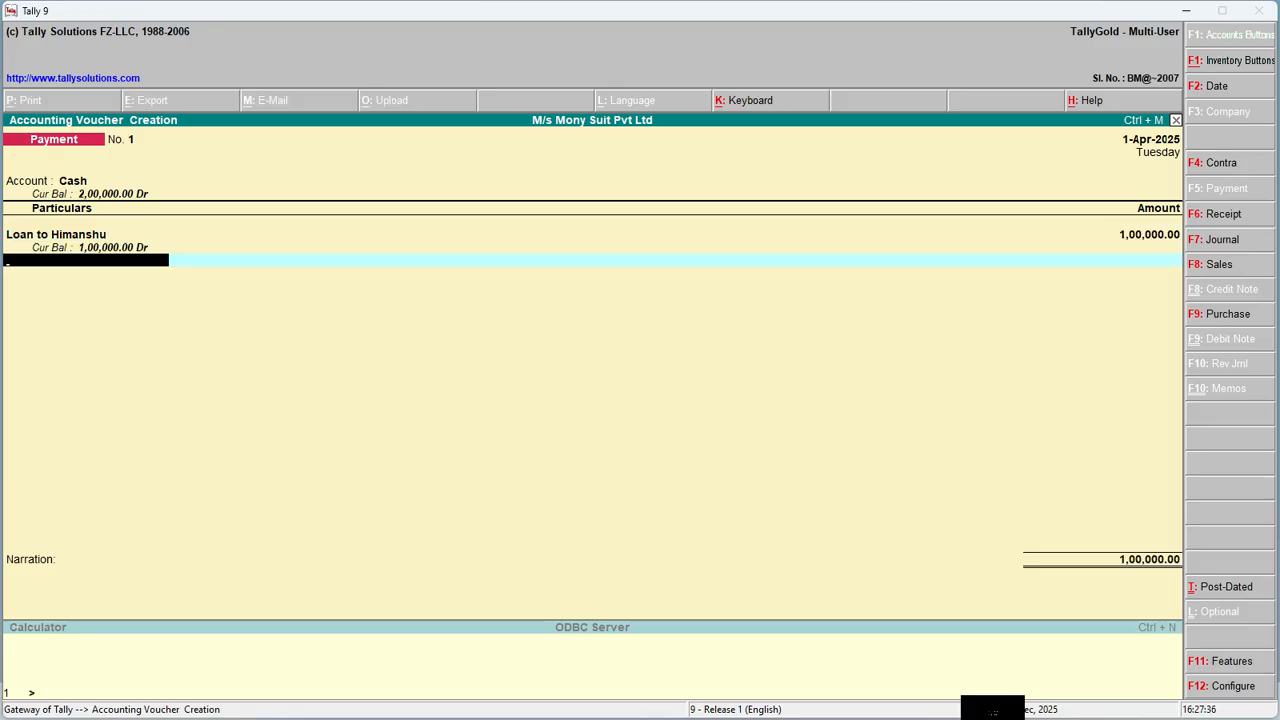
Enter the narration "loan amount pay to" followed by the borrower's name and save the payment voucher
key("Return")
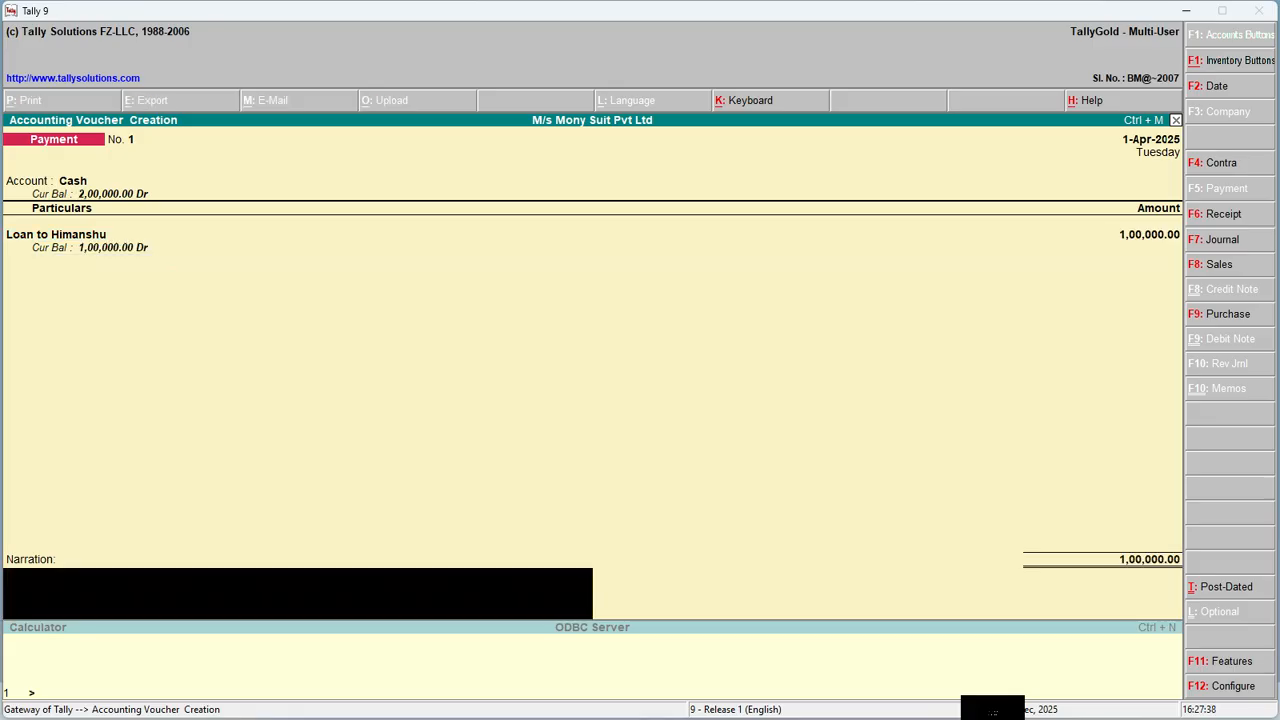
type("loan amount")
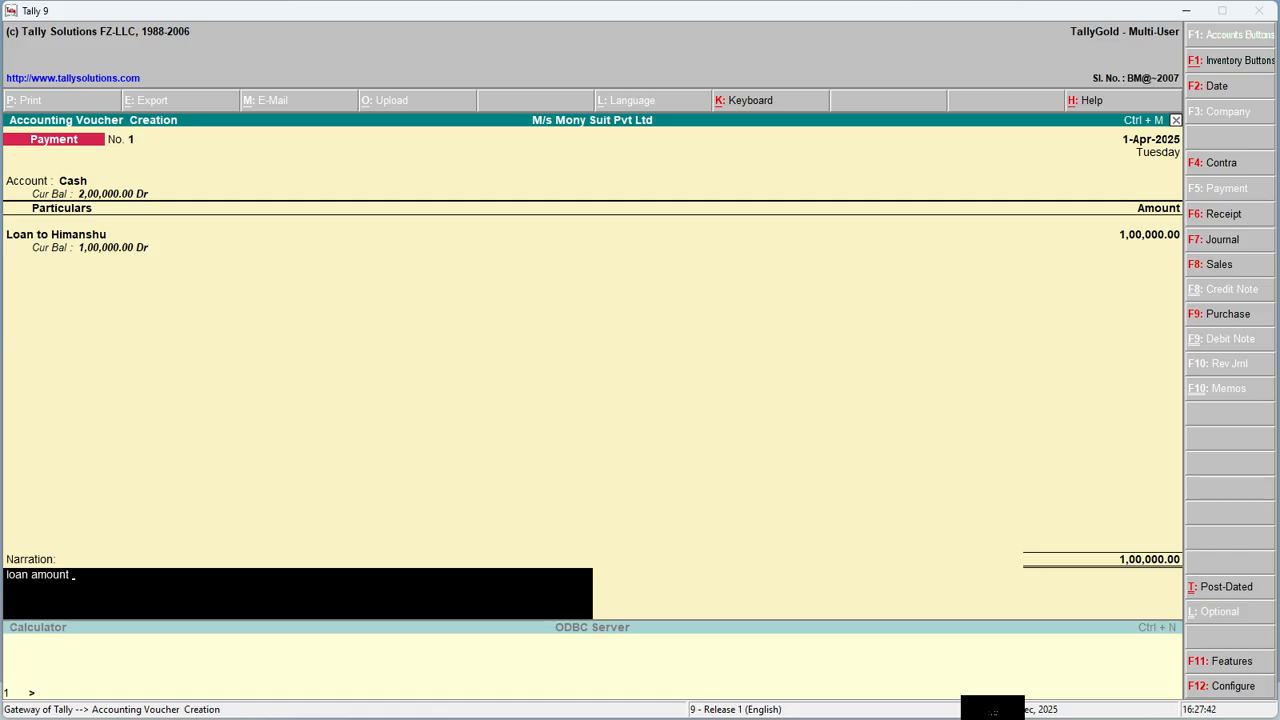
type(" pay to jhi")
key("BackSpace")
key("BackSpace")
key("BackSpace")
type("himanshu")
key("Return")
key("Return")
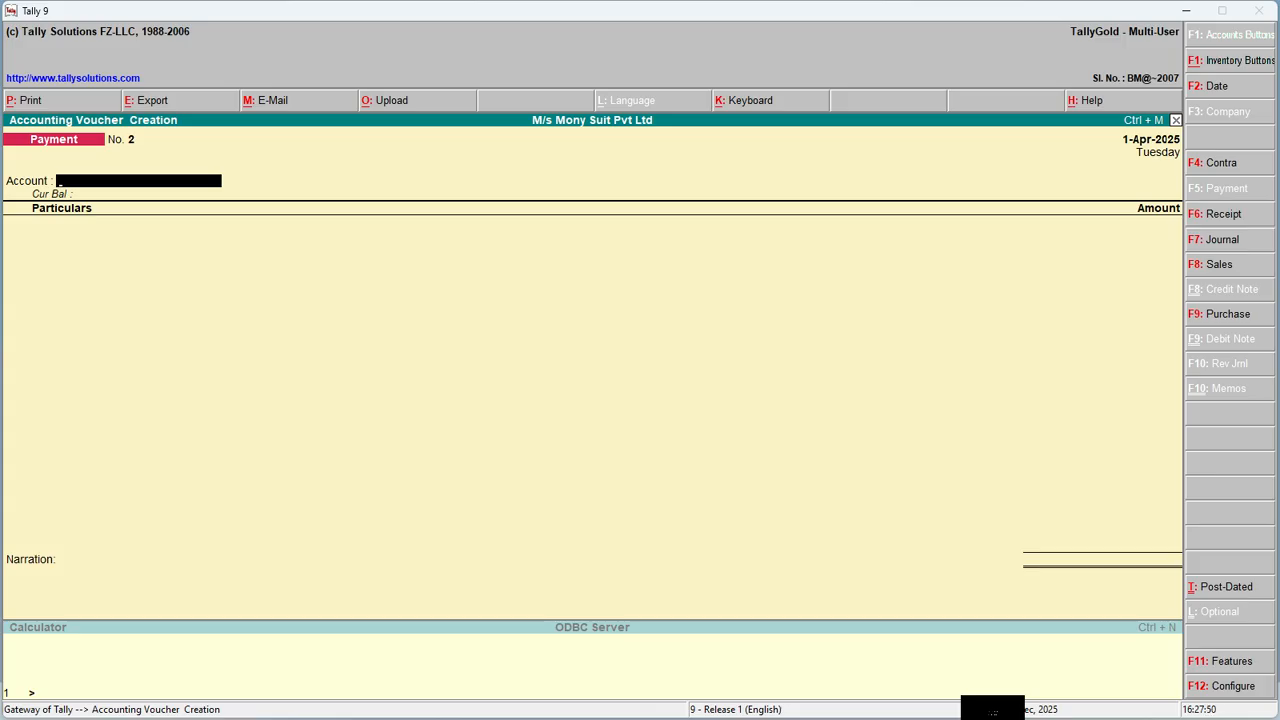
Start a journal voucher dated 1-May-2025
key("F7")
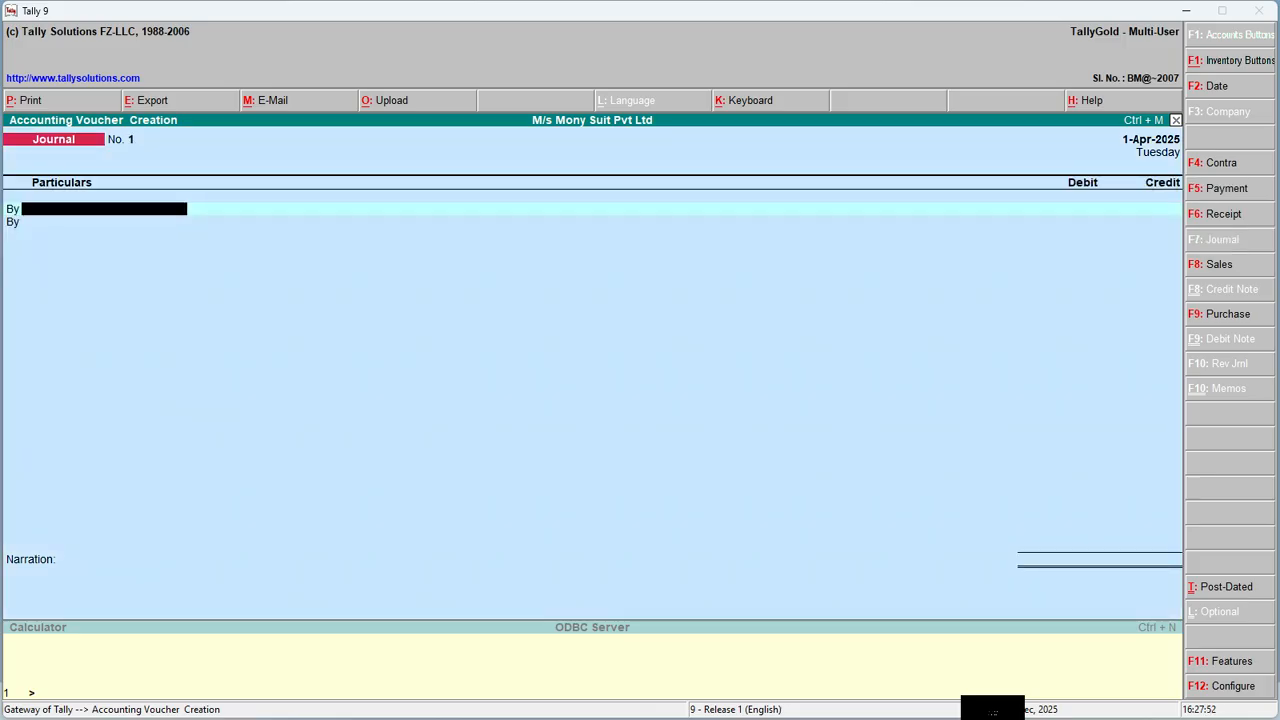
key("F2")
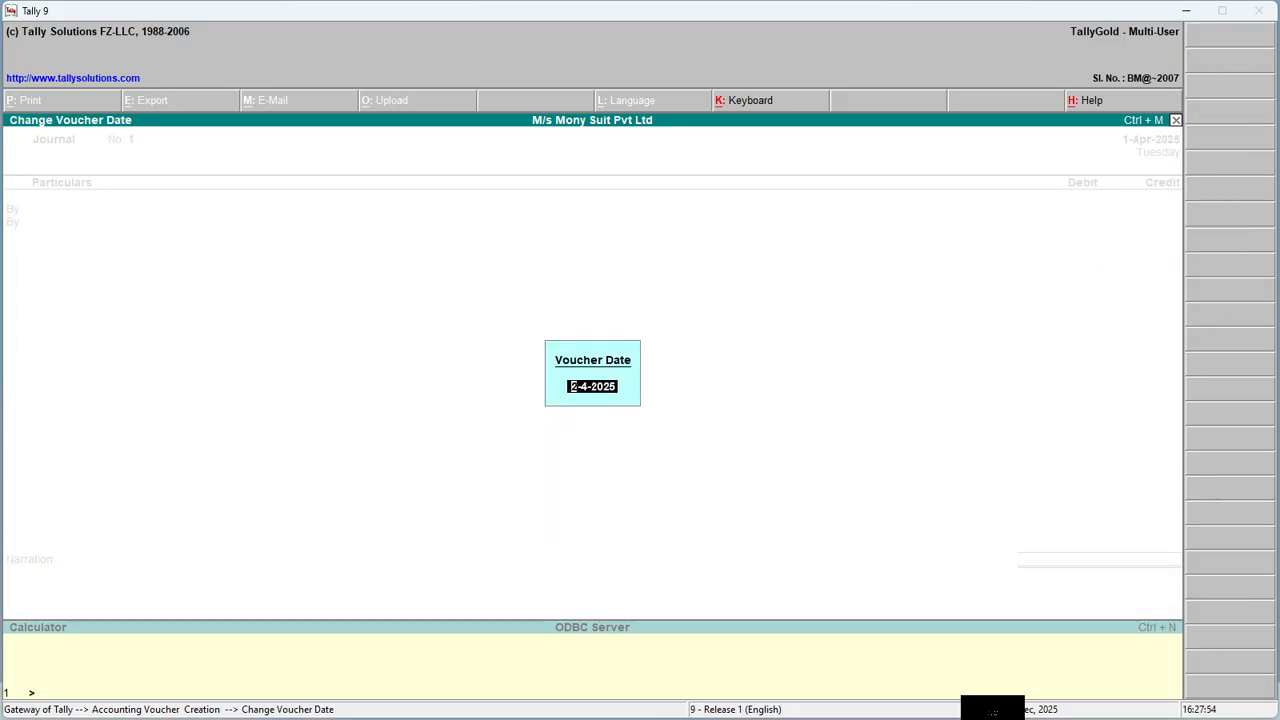
type("1.5.2025")
key("Return")
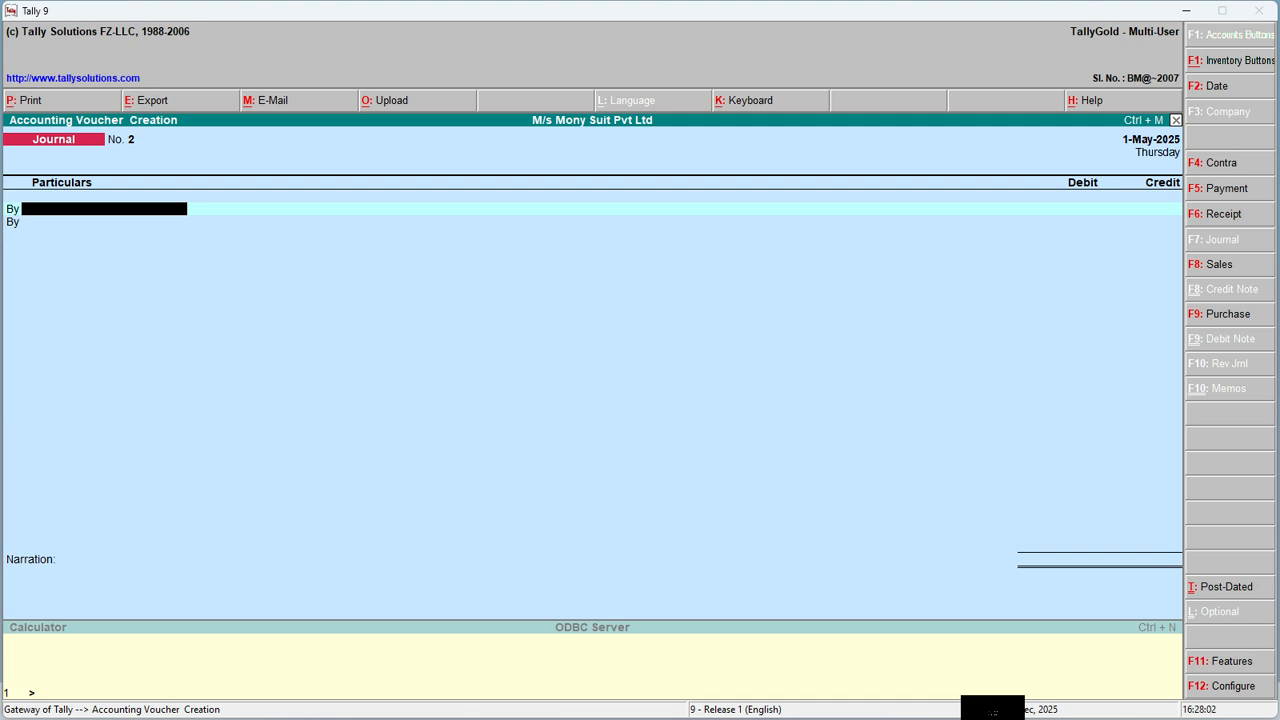
Debit the borrower's loan ledger with 10,000 in the journal voucher
key("Return")
key("Down")
key("Down")
key("Down")
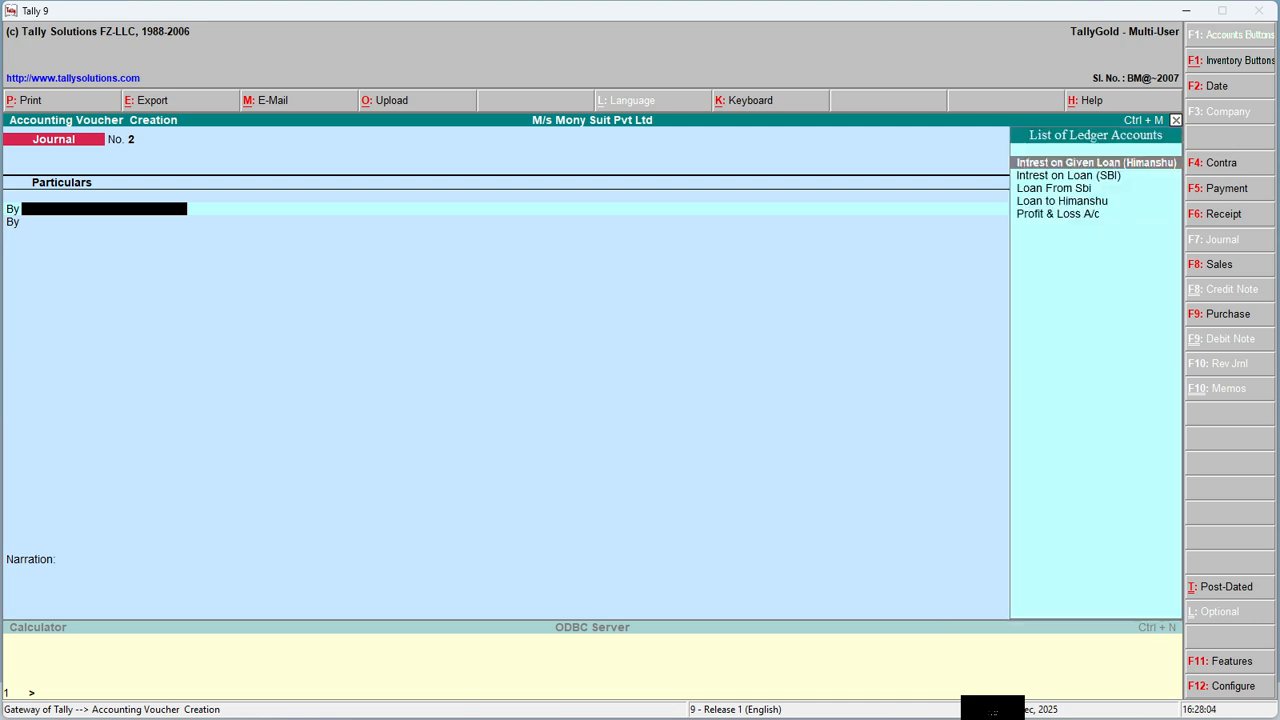
key("Down")
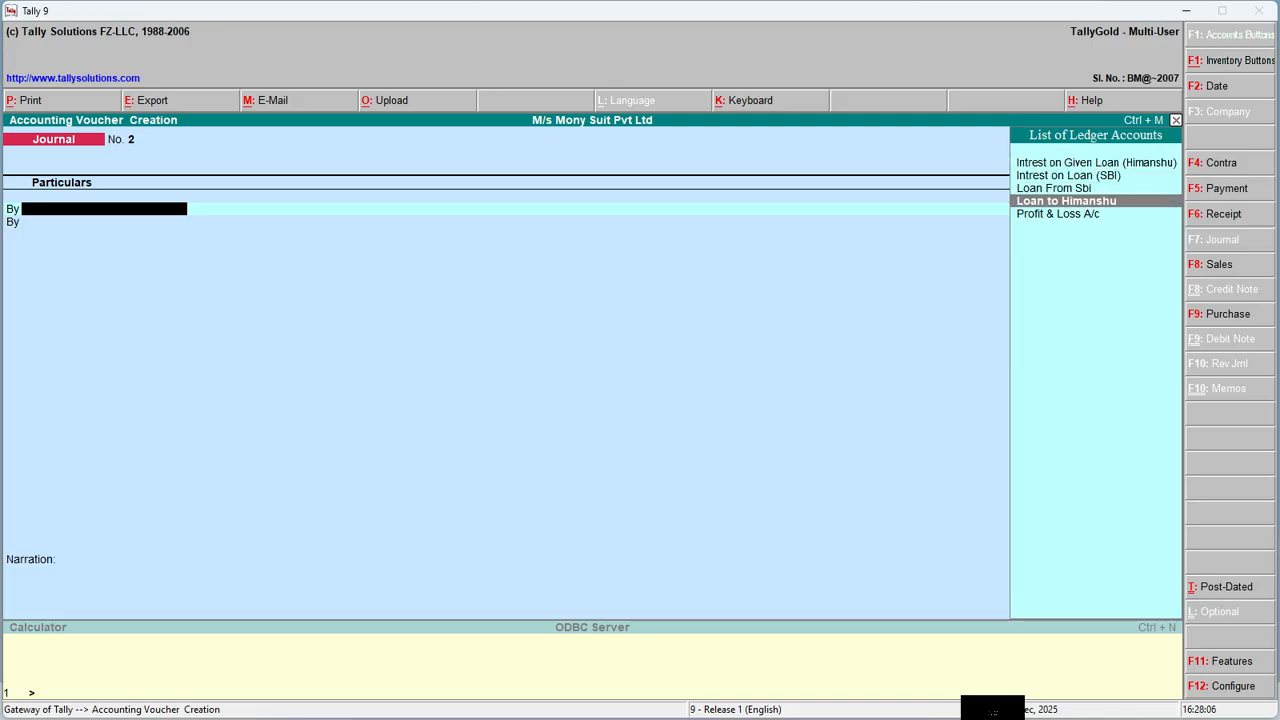
key("Return")
type("10000")
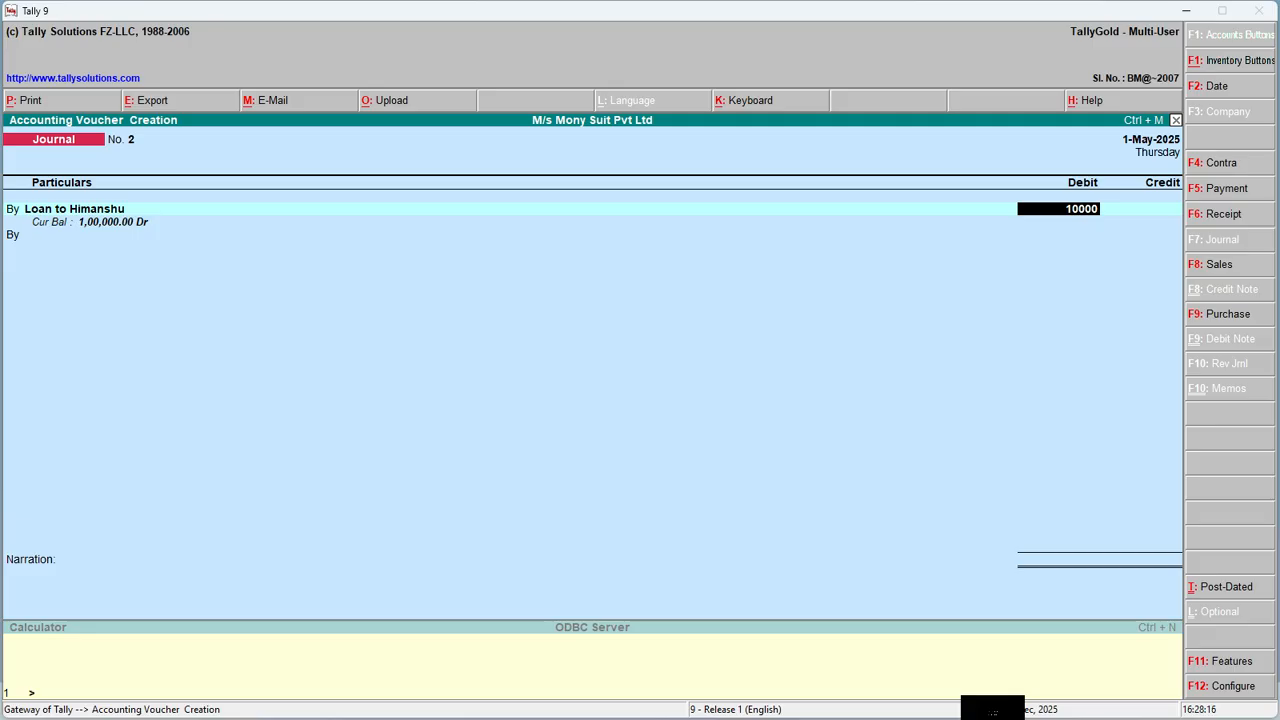
key("Return")
Credit the borrower's "Intrest on Given Loan" ledger with 10,000 as the balancing entry
key("t")
key("Return")
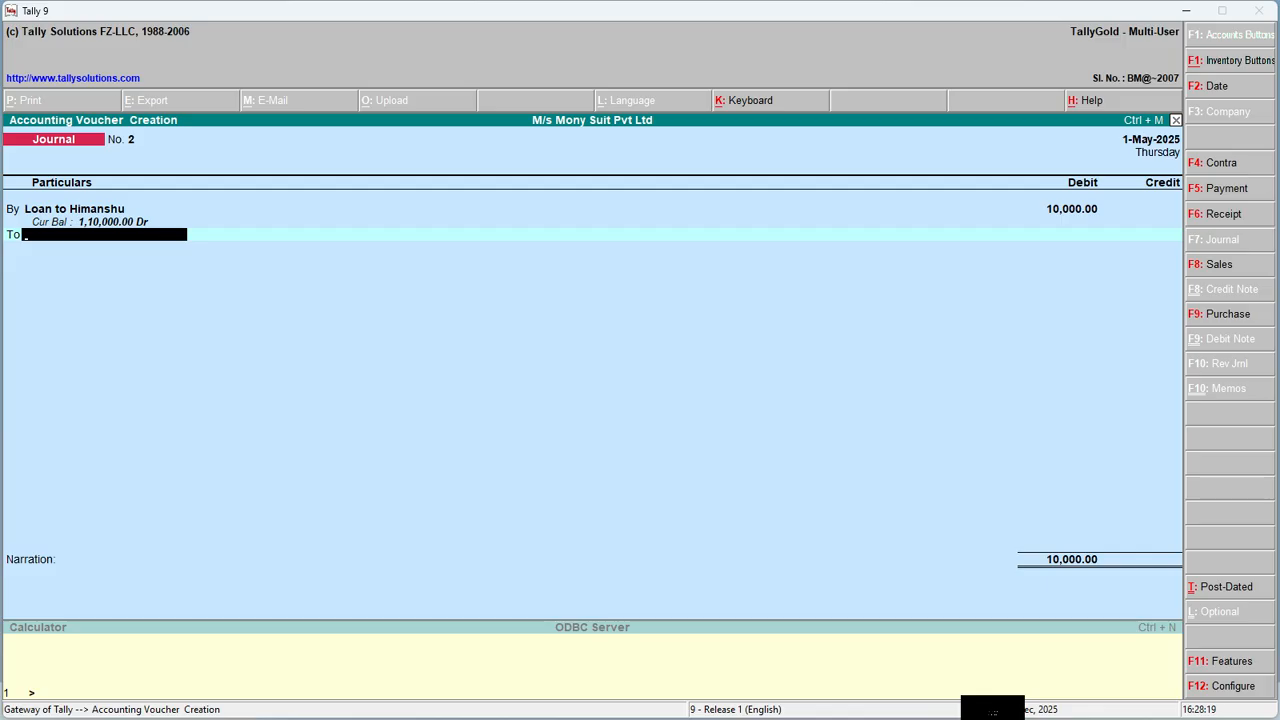
type("I")
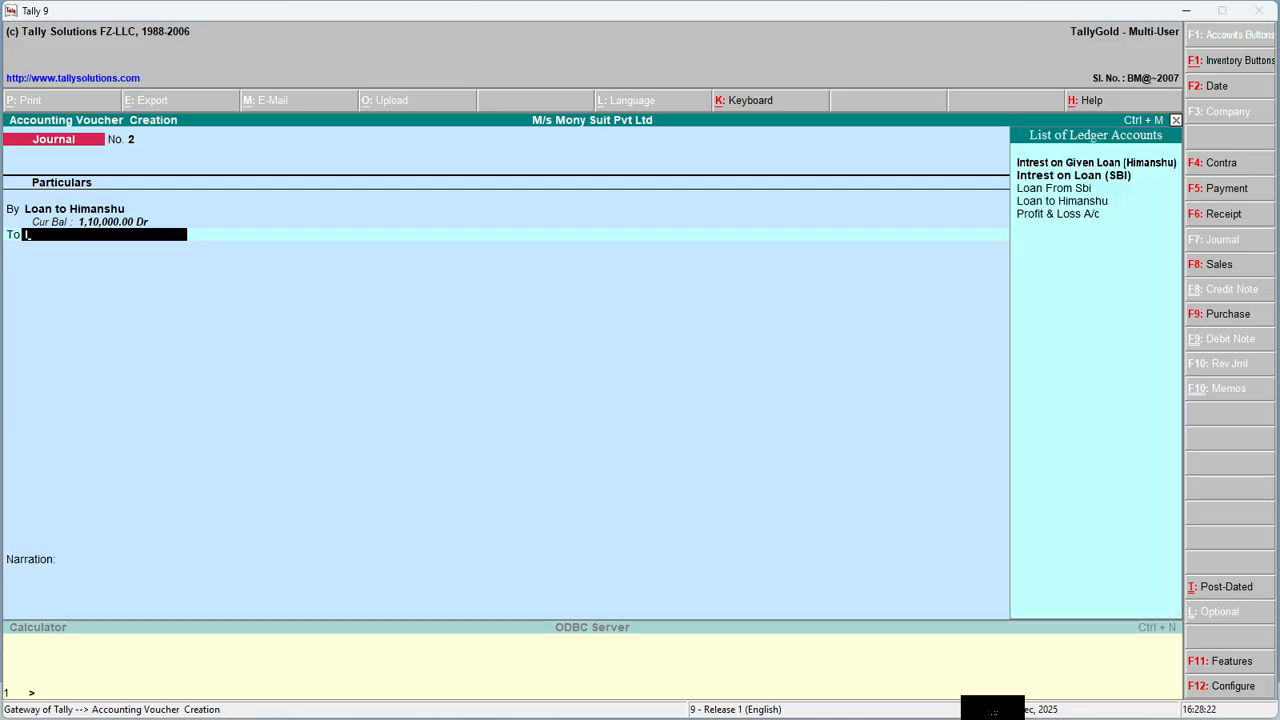
key("Down")
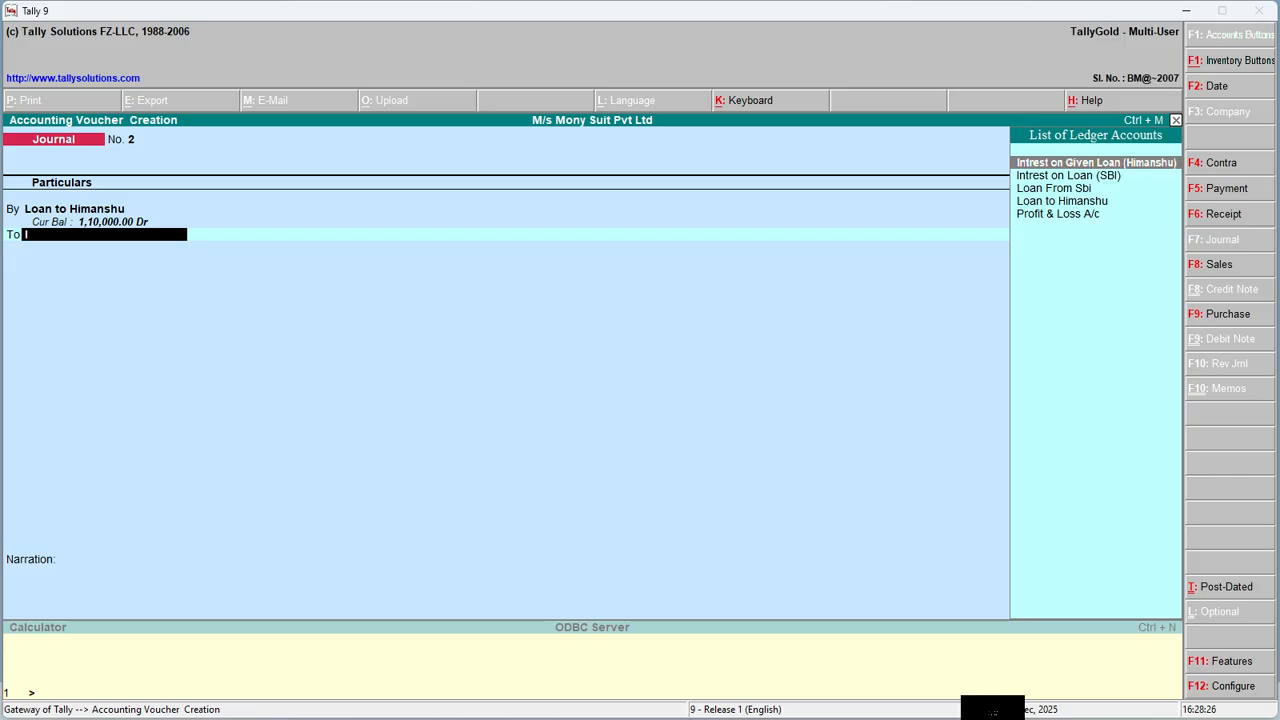
key("Return")
key("Return")
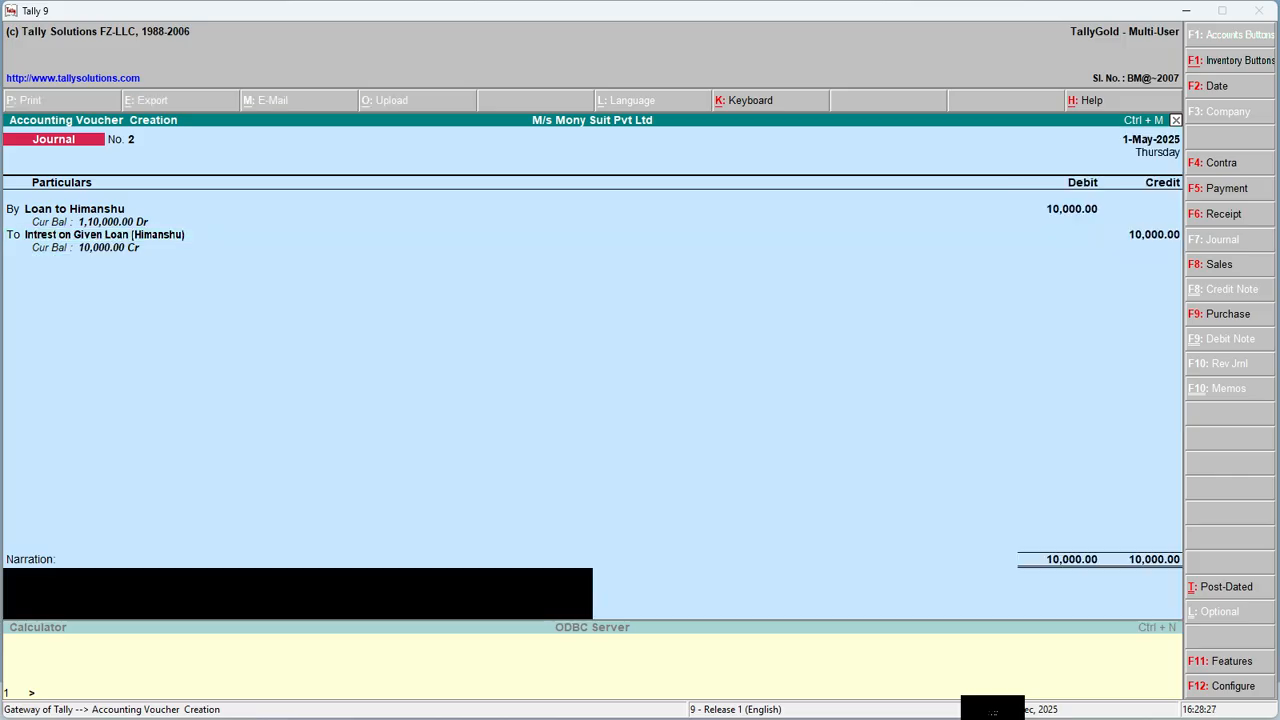
Enter the narration "intrest amount transfer" and save the journal voucher
type("intrest am")
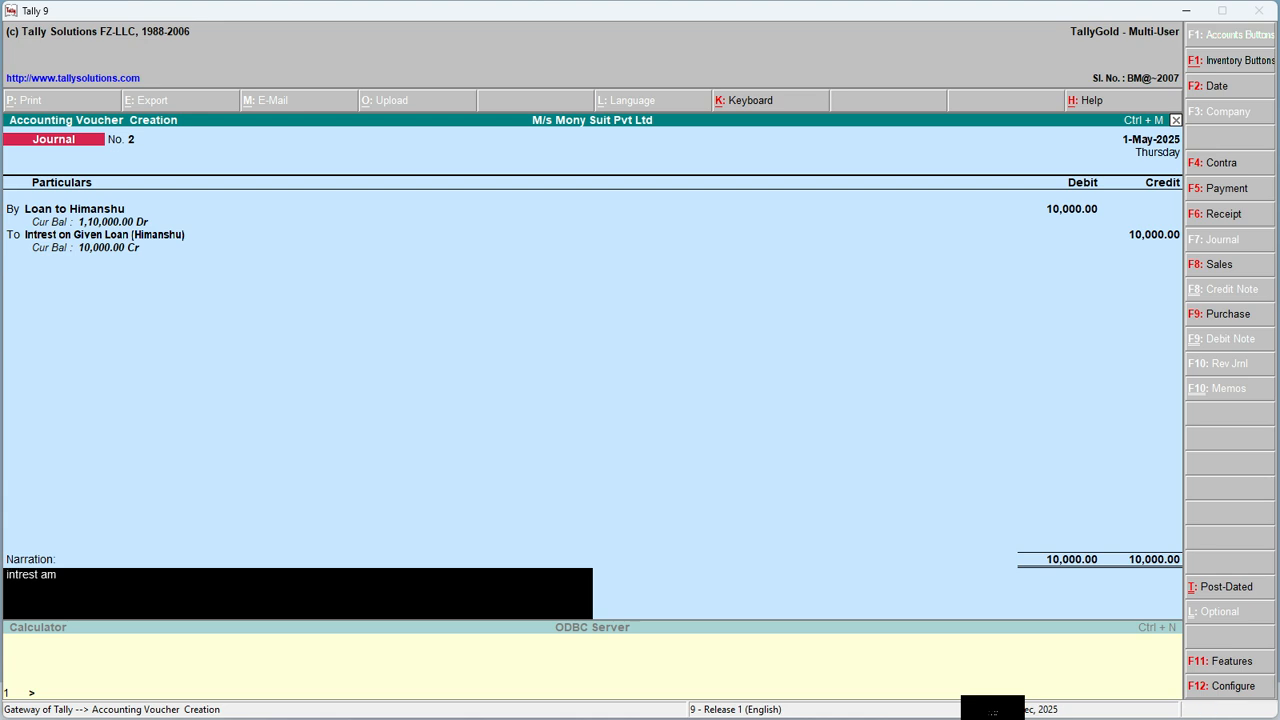
type("ount transfer")
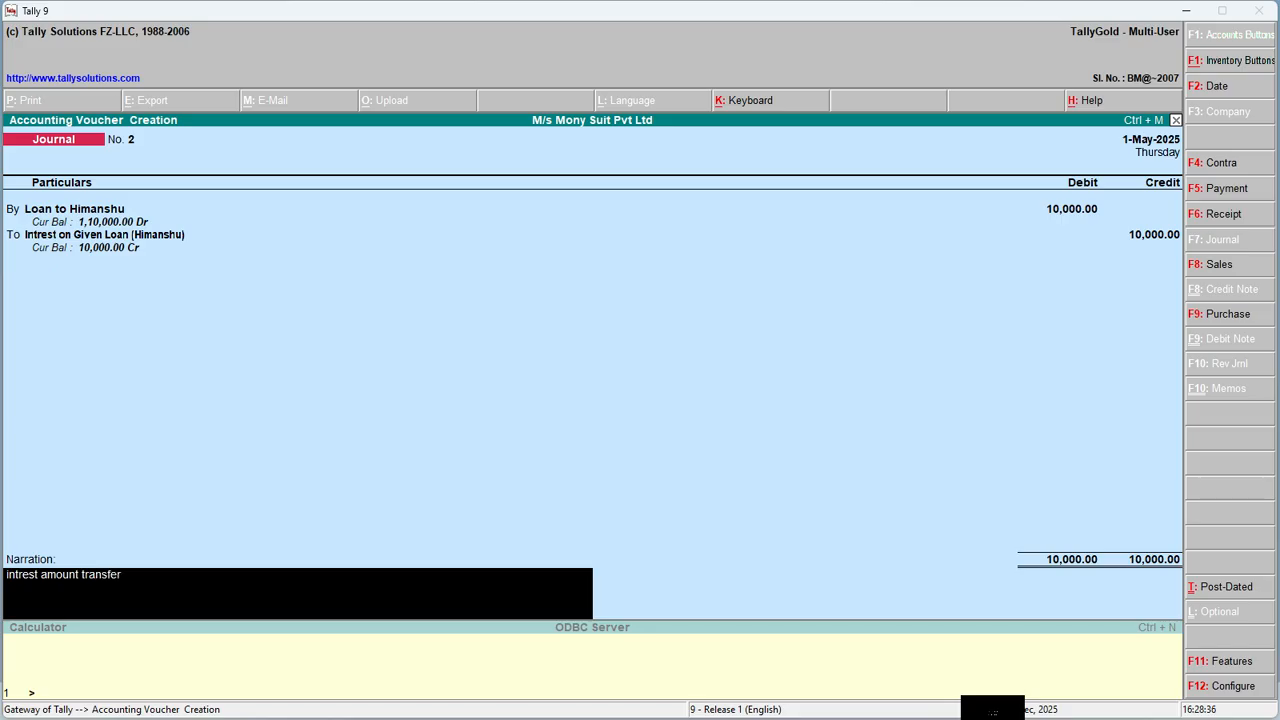
key("Return")
key("Return")
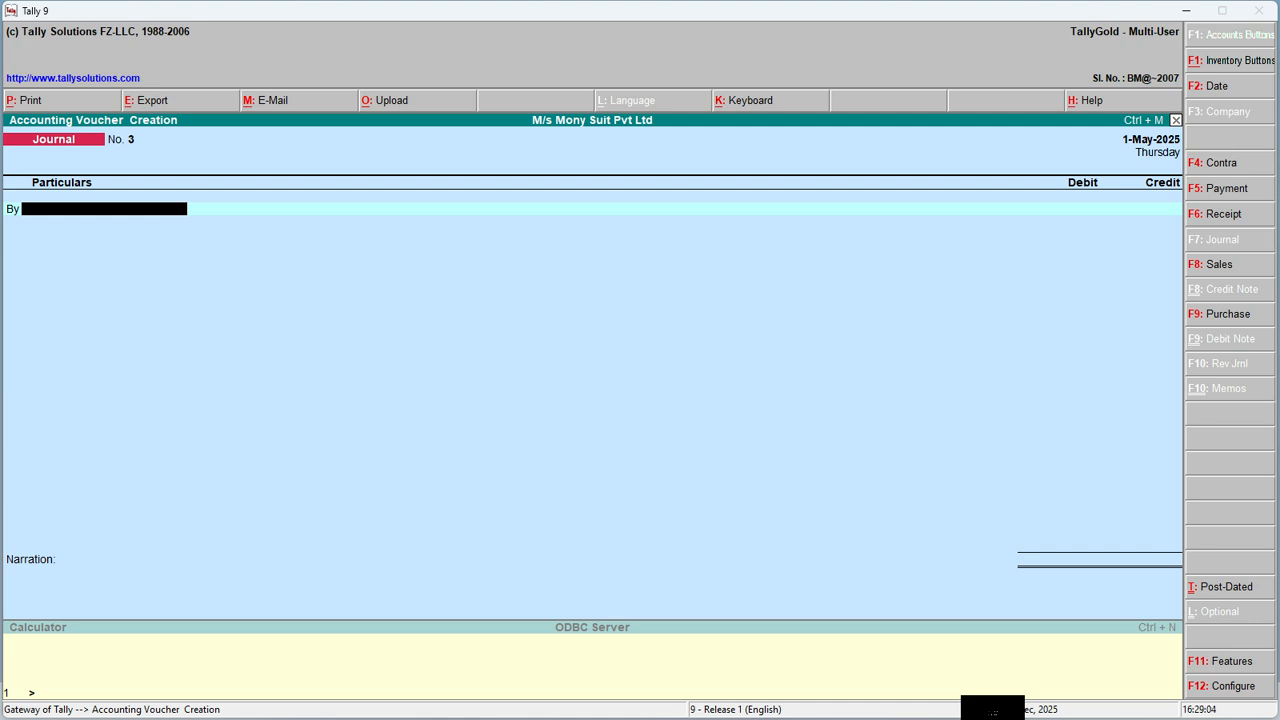
Record and save a receipt voucher for 1,10,000 into Cash against the borrower's loan ledger, leaving the narration blank
key("F6")
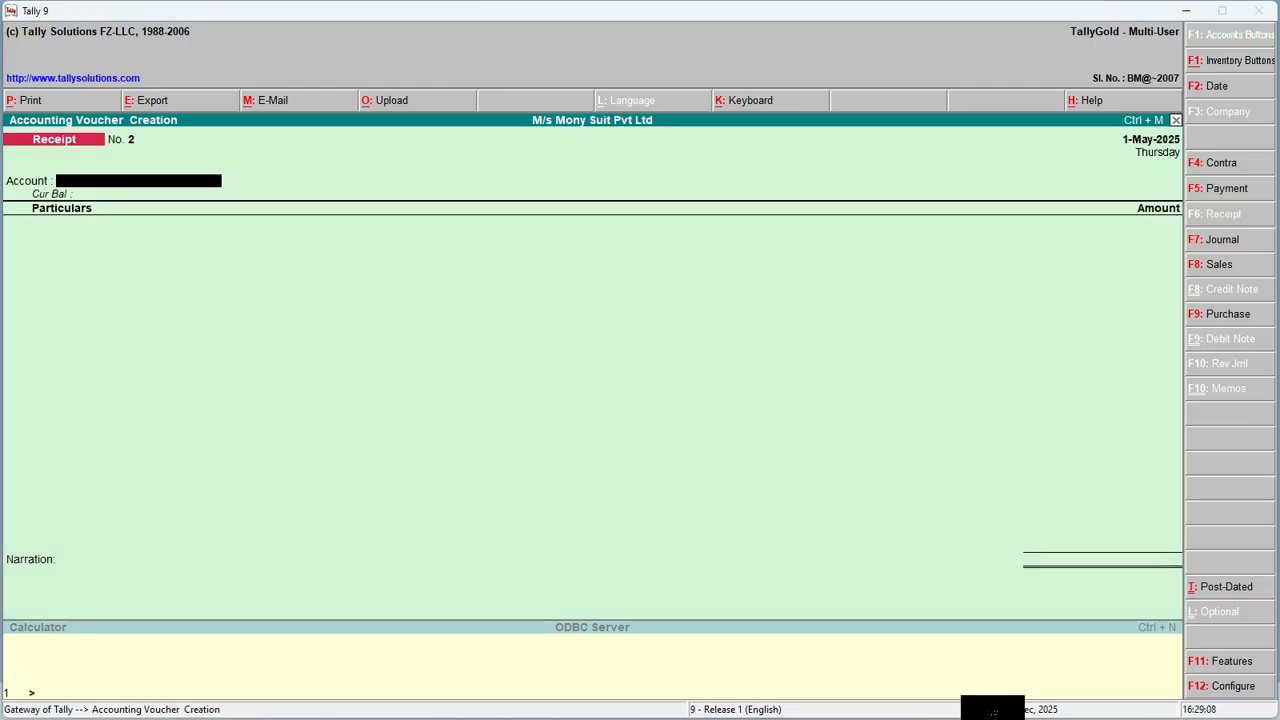
type("c")
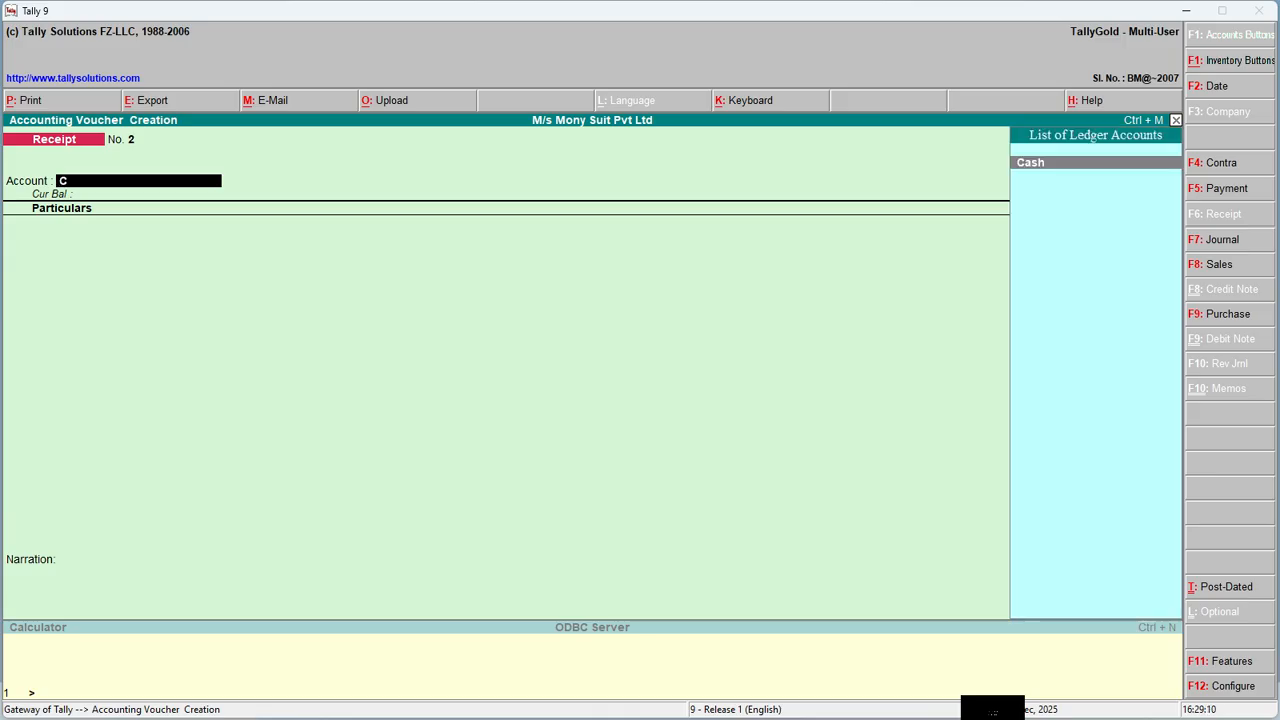
key("Return")
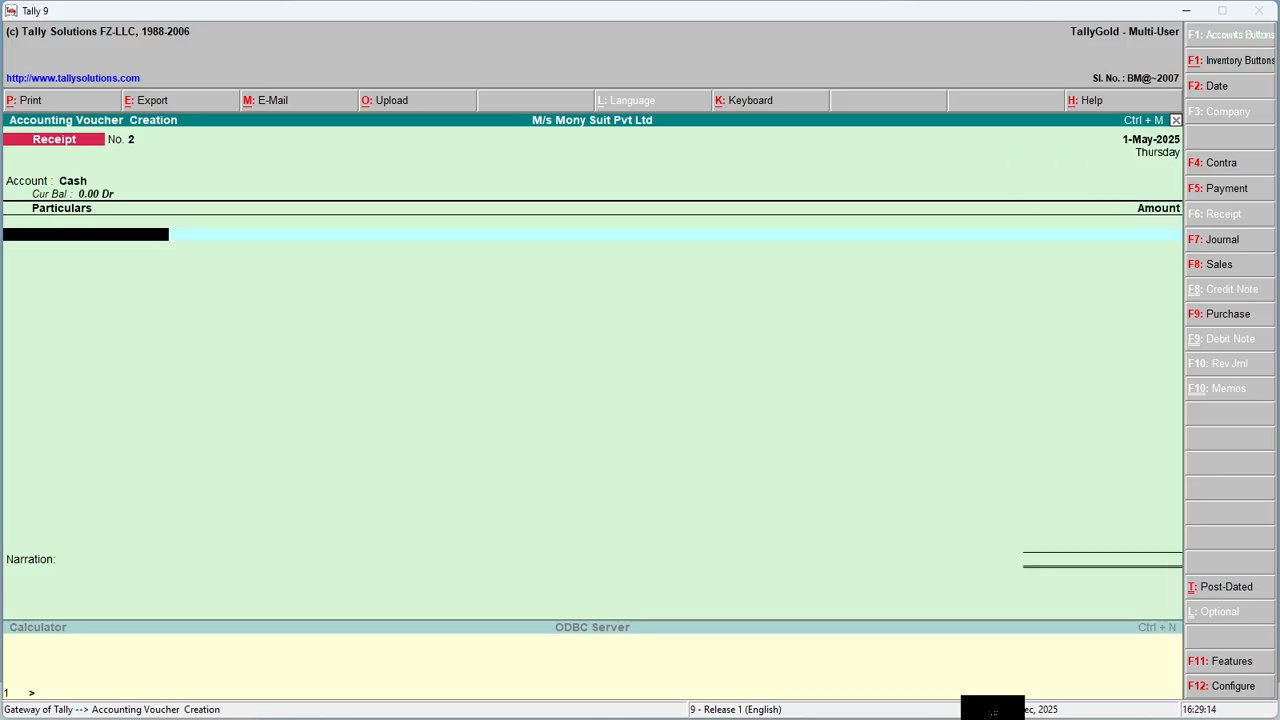
type("L")
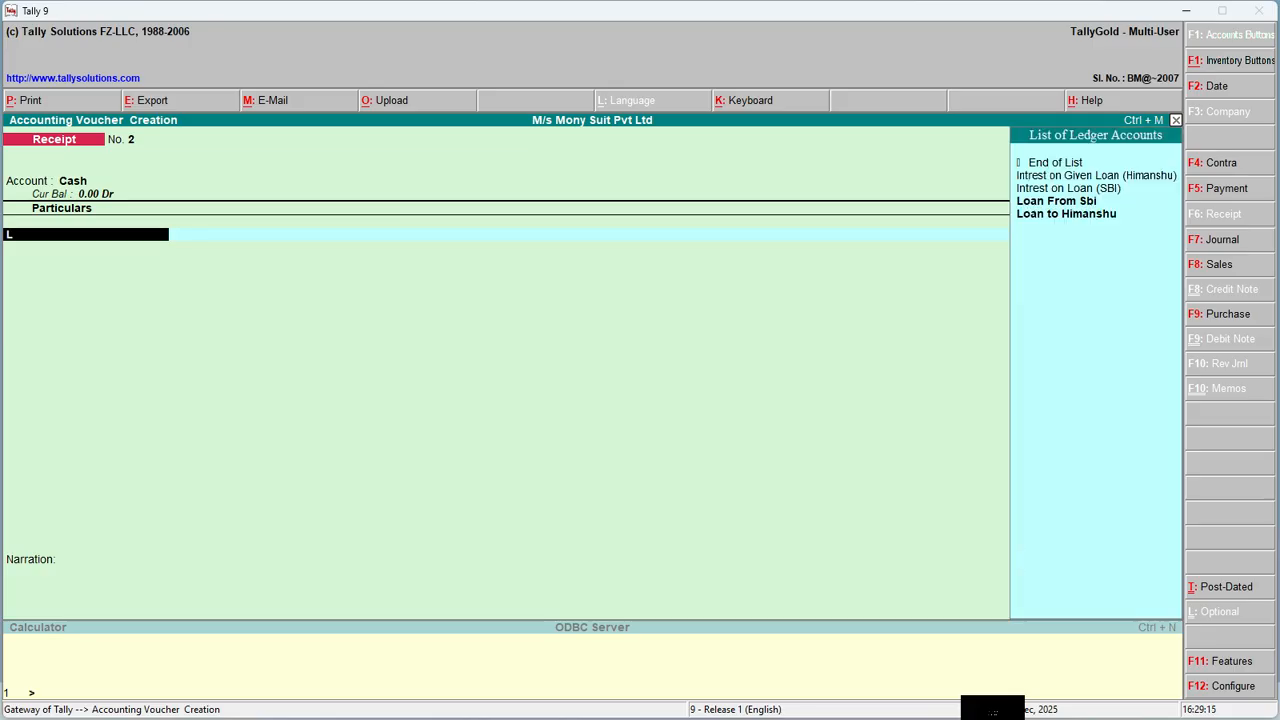
key("Down")
key("Return")
type("1,10,00")
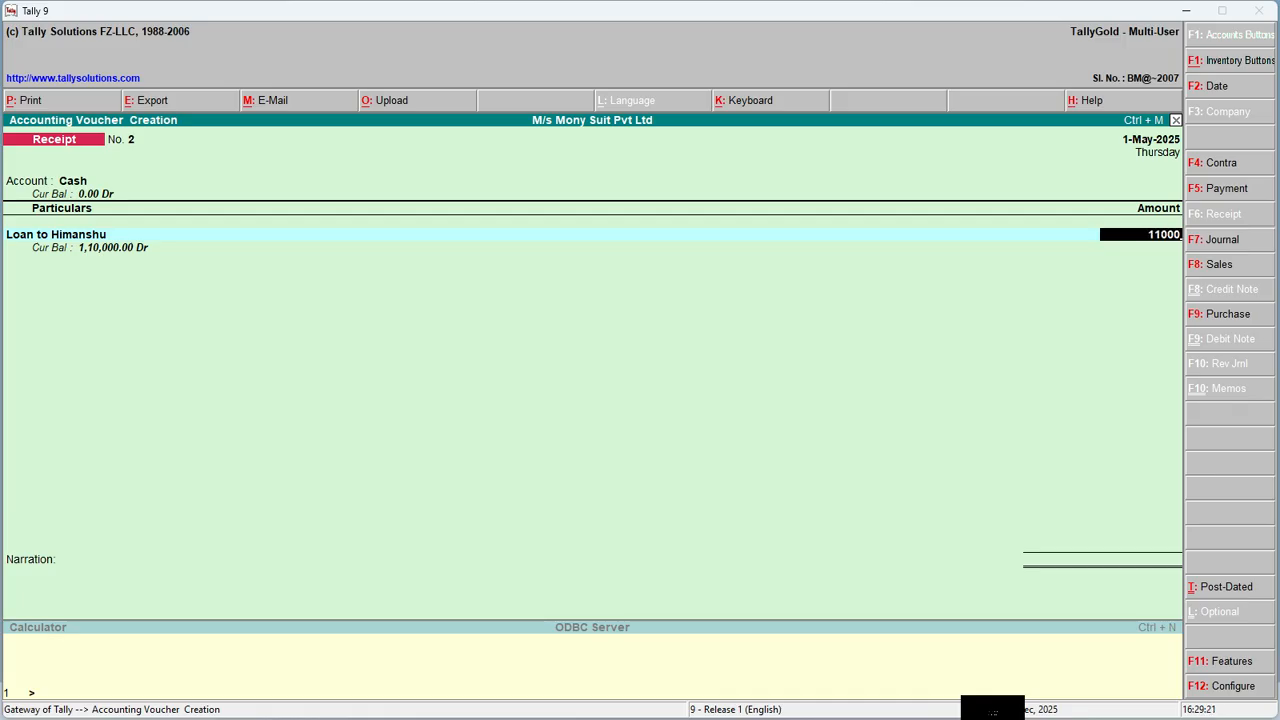
type("0")
key("Return")
key("Return")
key("Return")
key("Return")
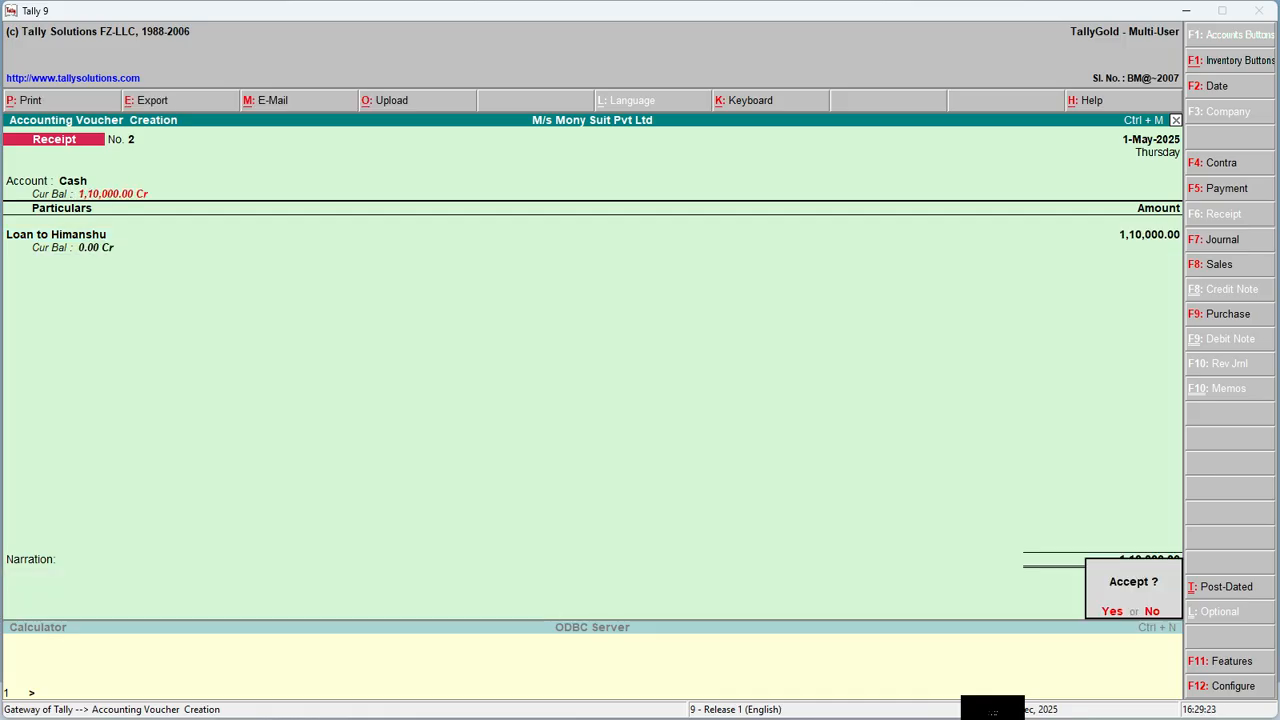
Record and save a payment voucher for 1,05,000 from Cash against the Loan From Sbi ledger, leaving the narration blank
key("F5")
type("C")
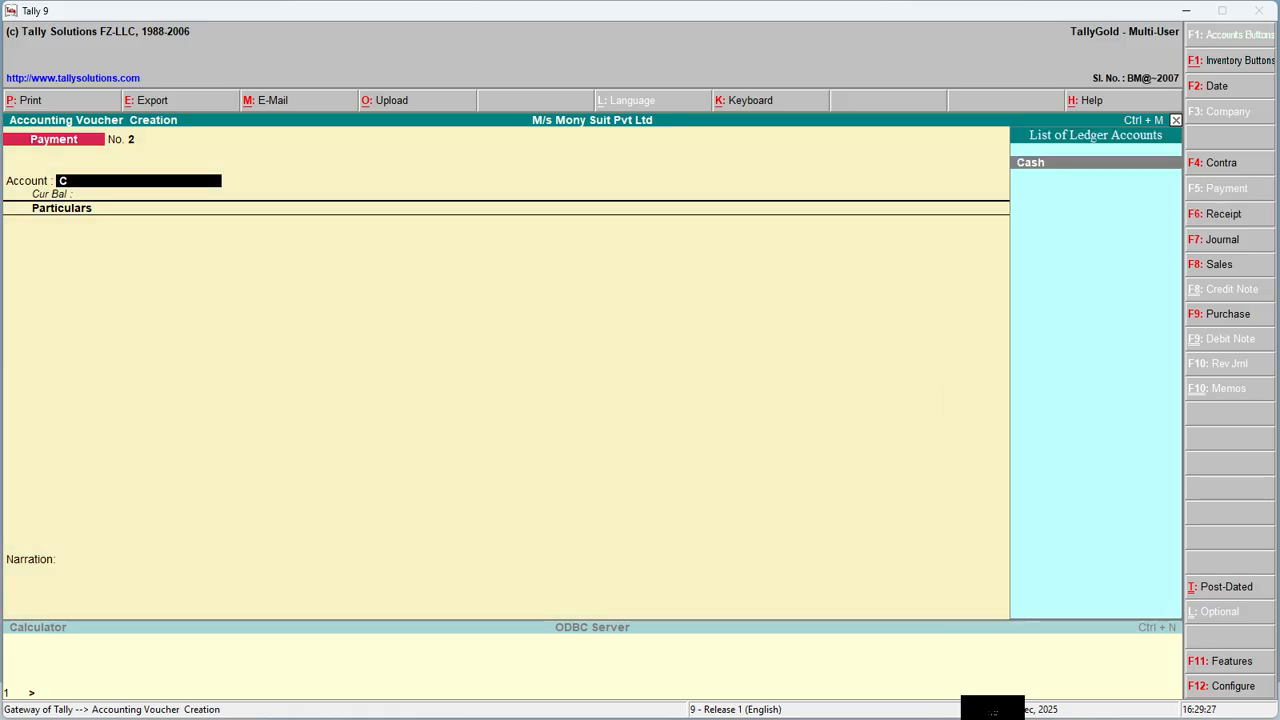
key("Return")
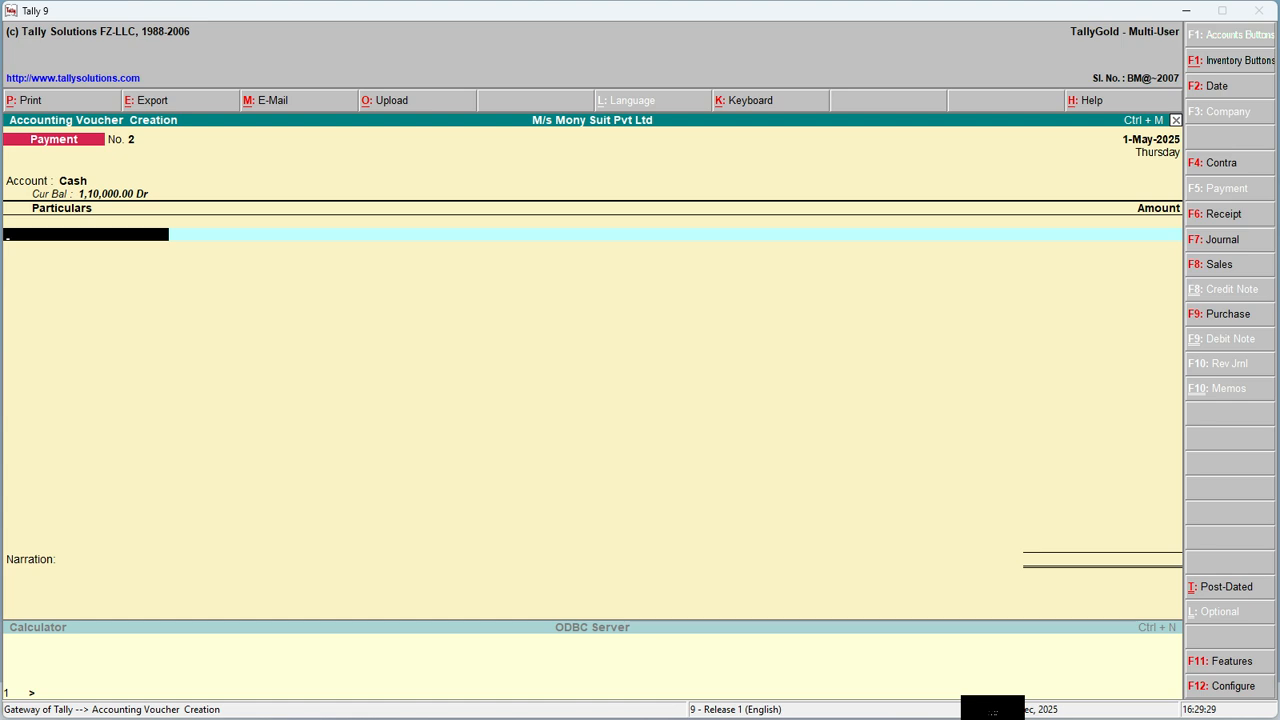
type("Lo")
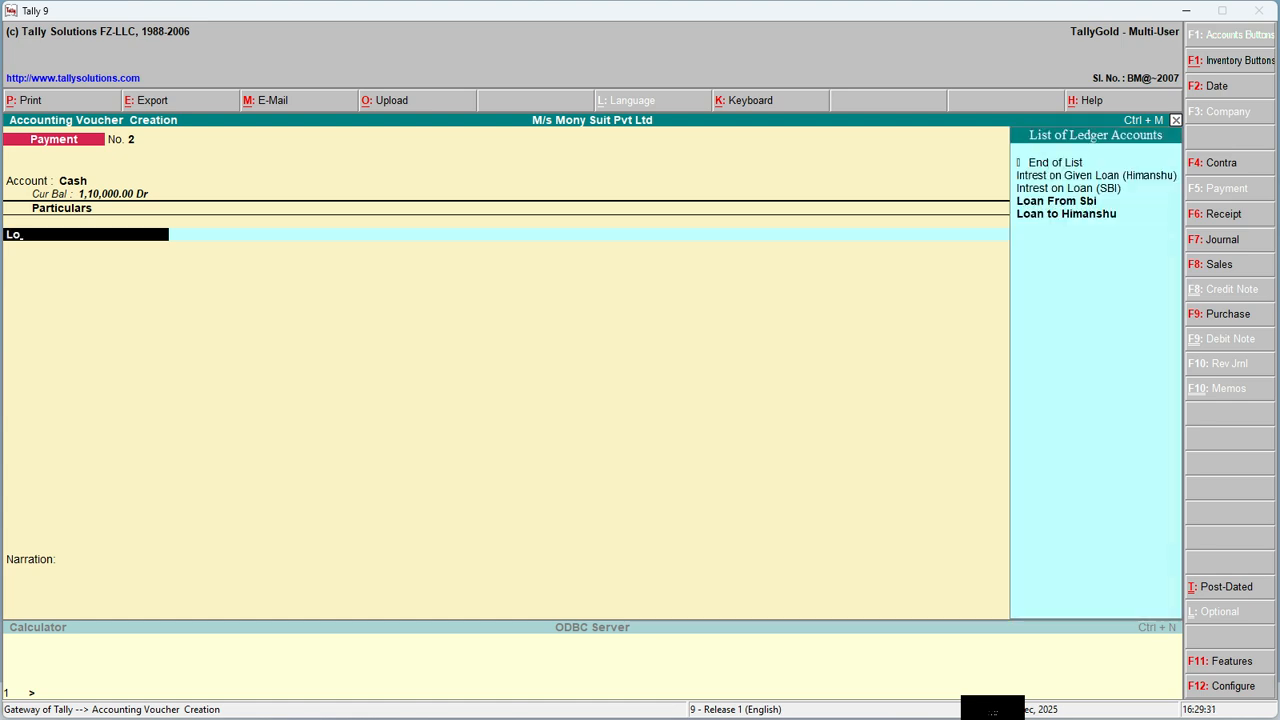
key("Return")
type("105000")
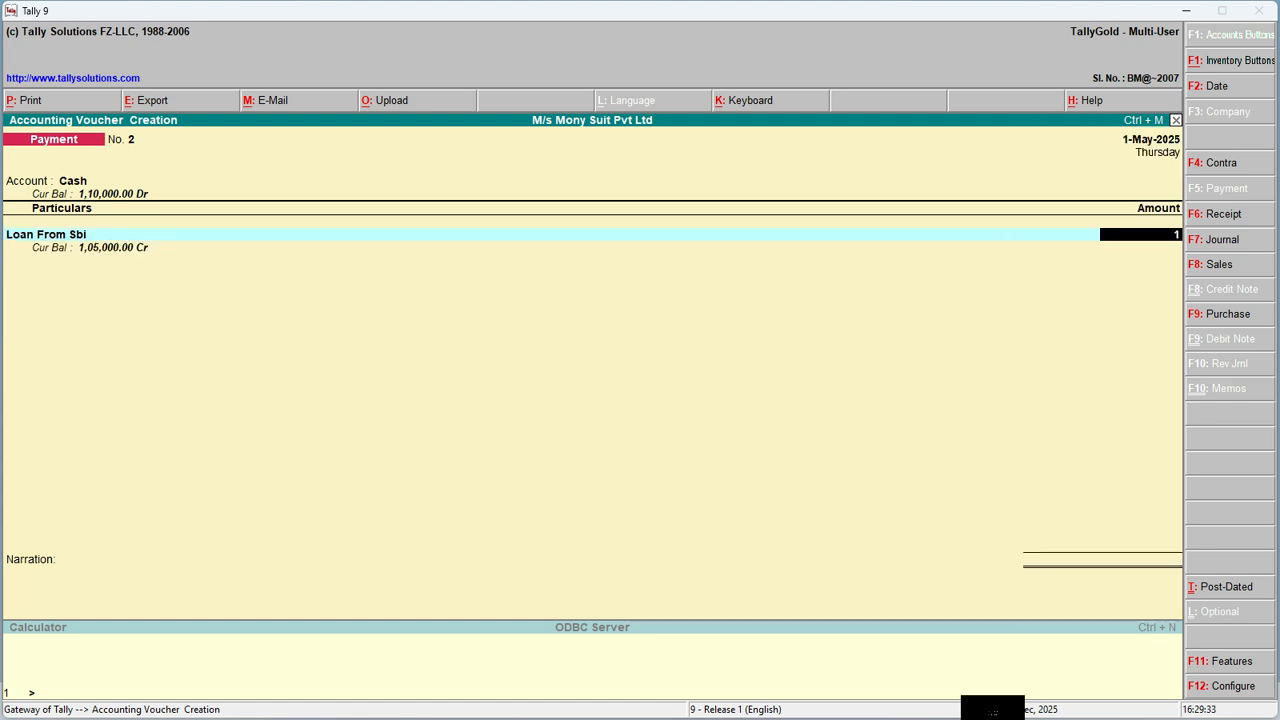
key("Return")
key("Return")
key("Return")
key("Return")
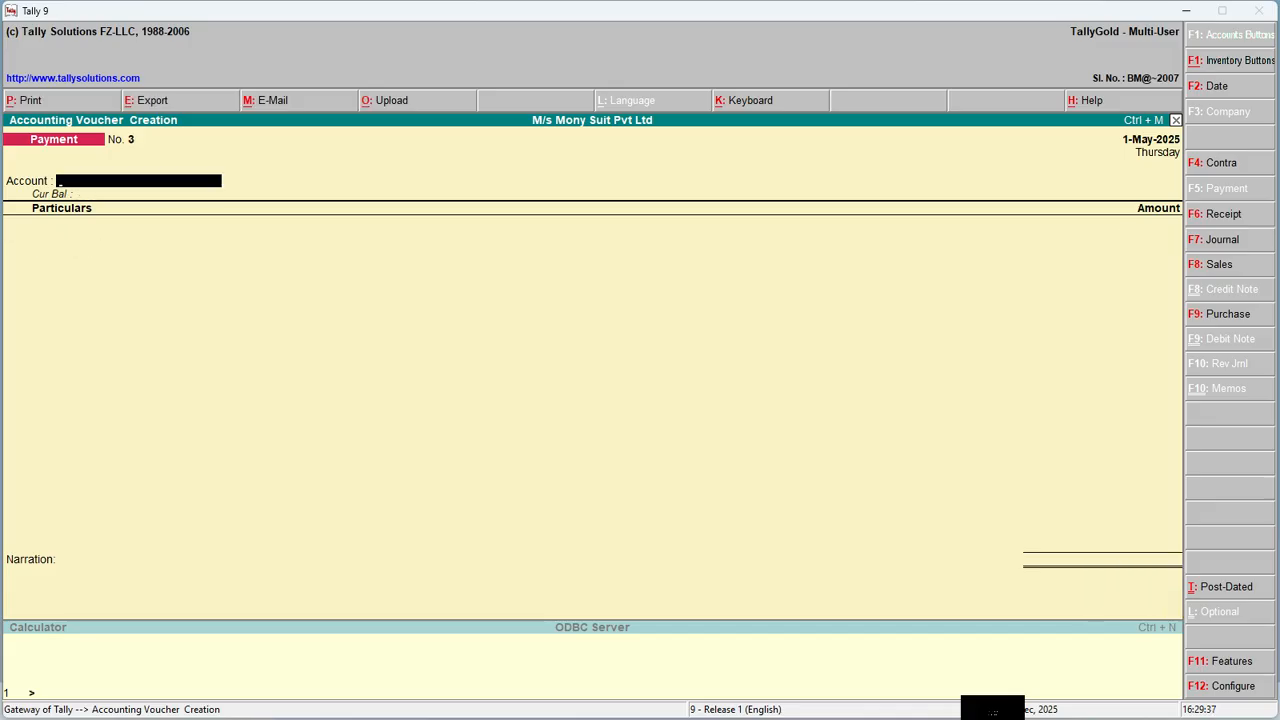
Check the Cash balance in a new payment voucher, abandon that voucher and open the company's Balance Sheet
key("Return")
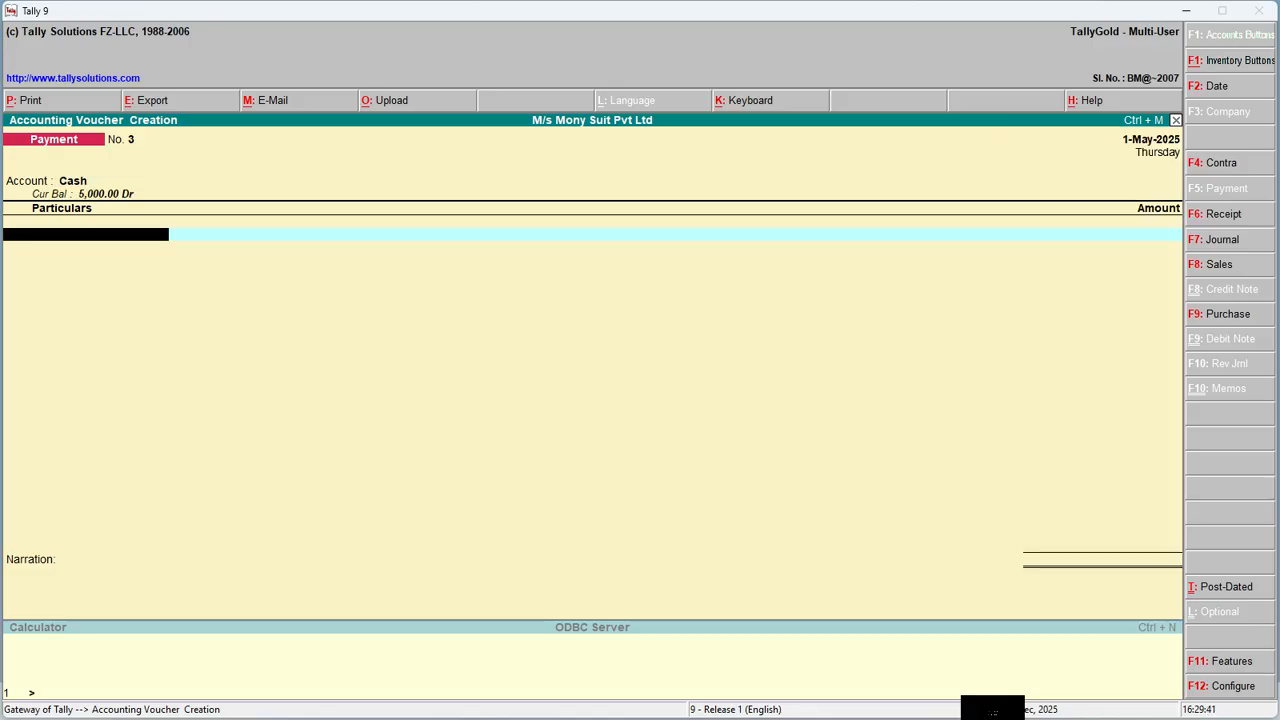
key("Escape")
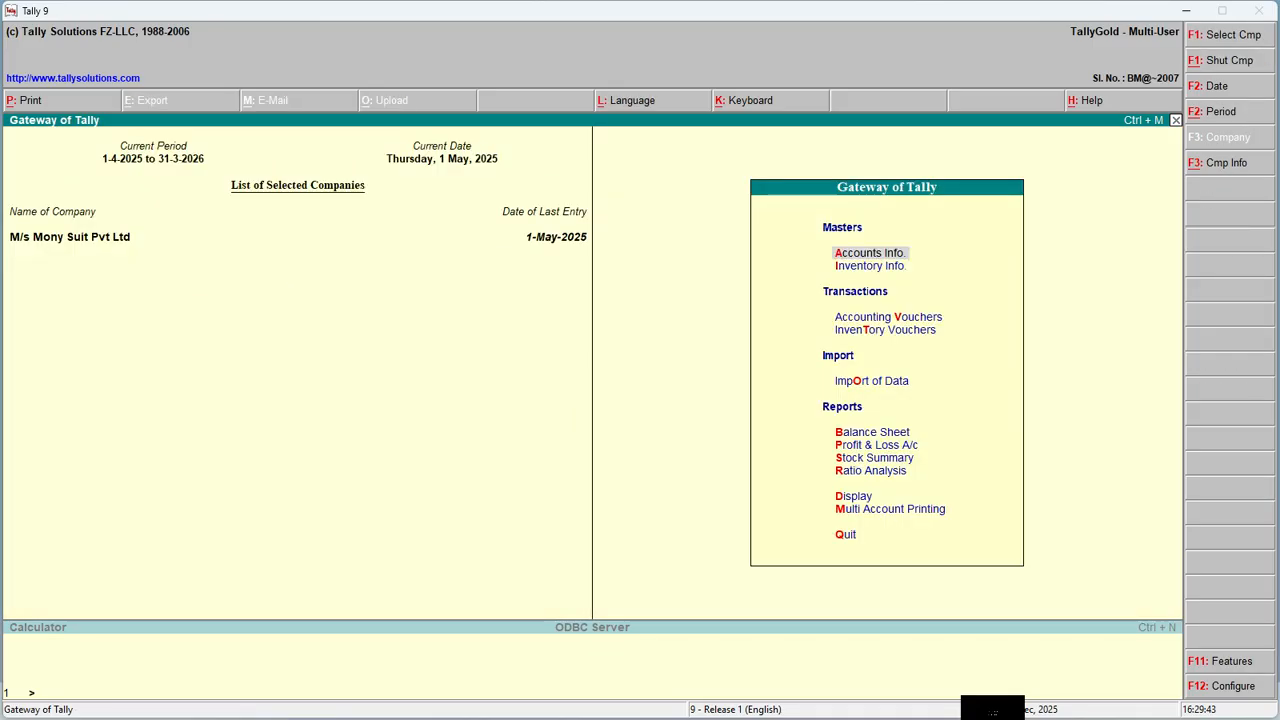
key("Down")
key("Down")
key("Down")
key("Down")
key("Down")
key("Up")
key("Return")
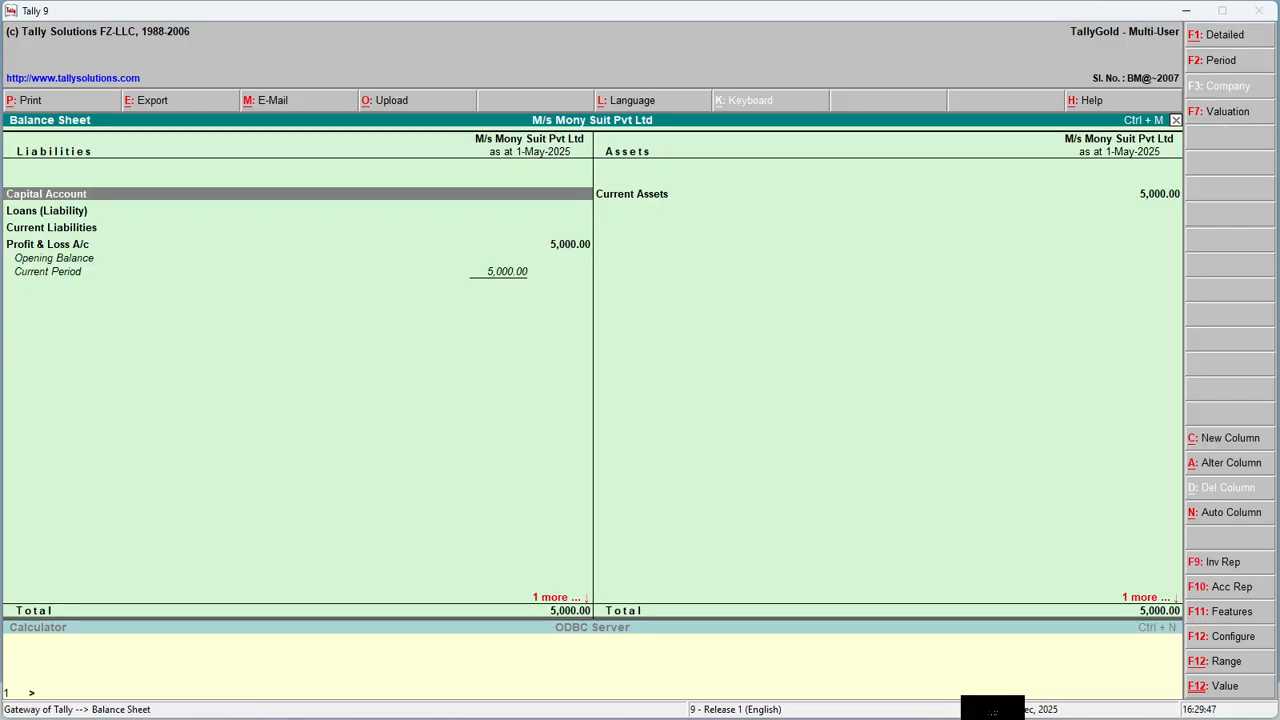
Drill down from the Balance Sheet into the Profit & Loss A/c and examine the indirect expenses, indirect incomes and nett profit
key("Down")
key("Down")
key("Down")
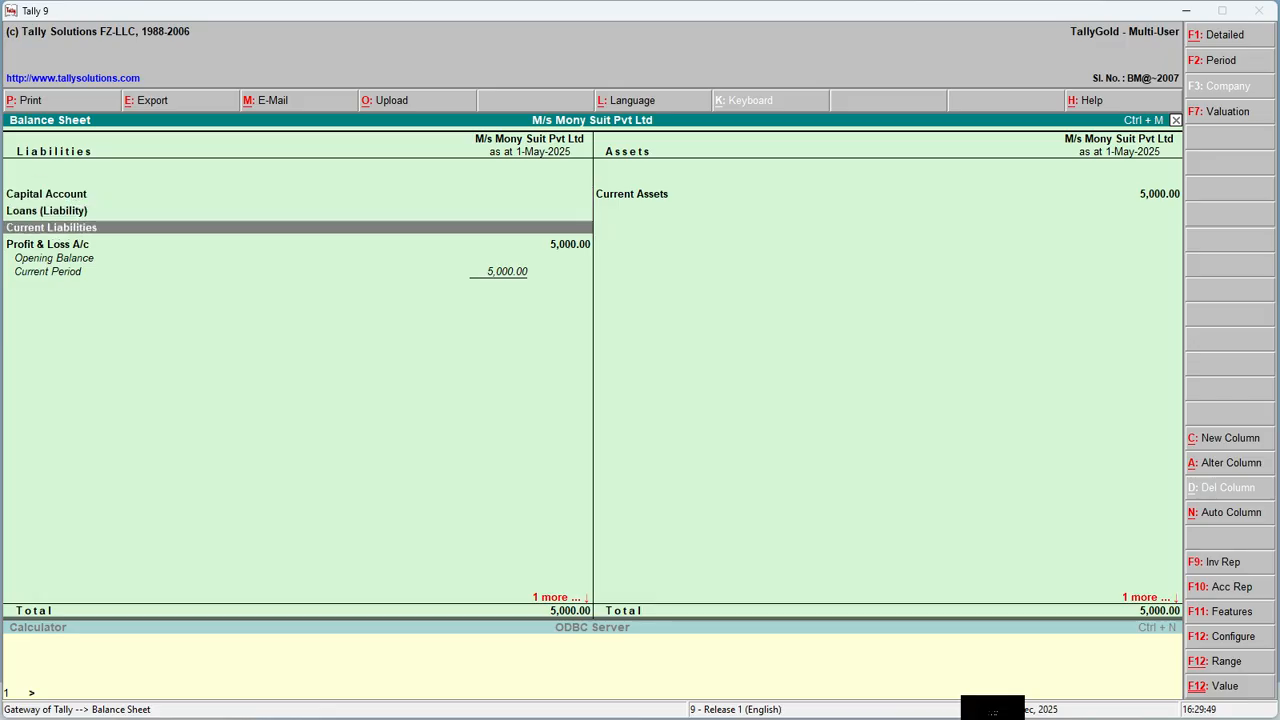
key("Return")
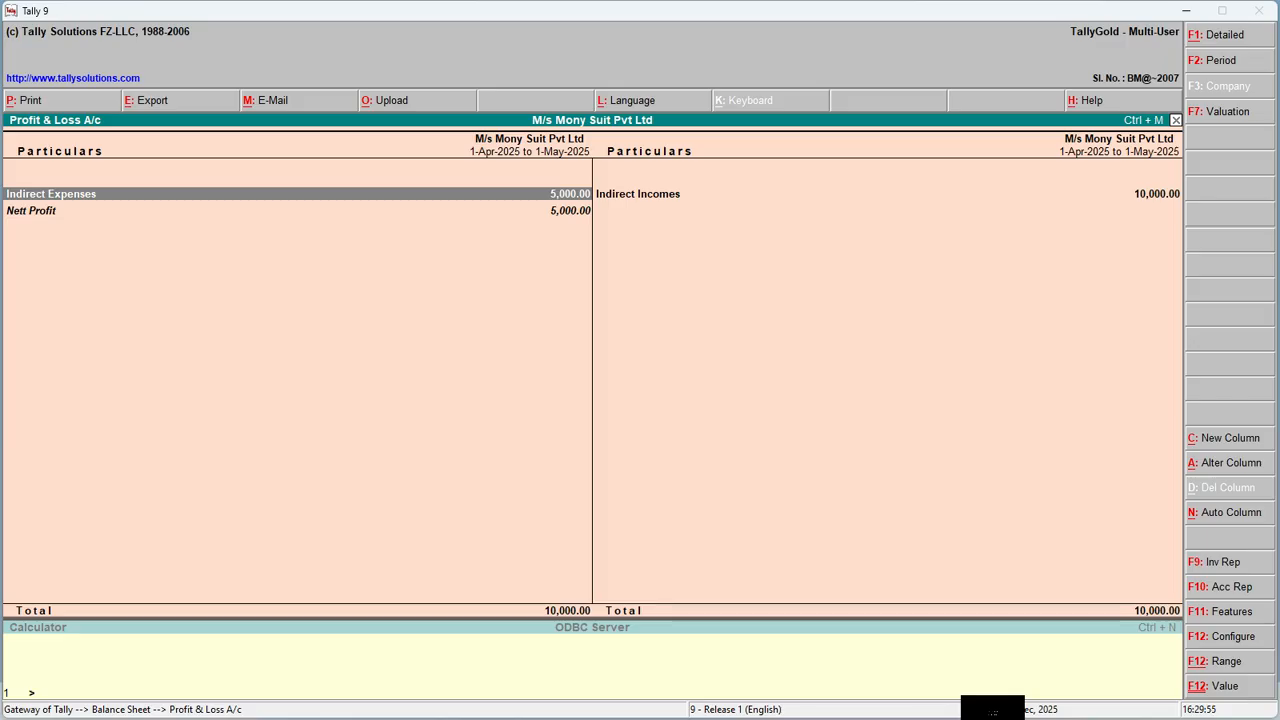
key("Down")
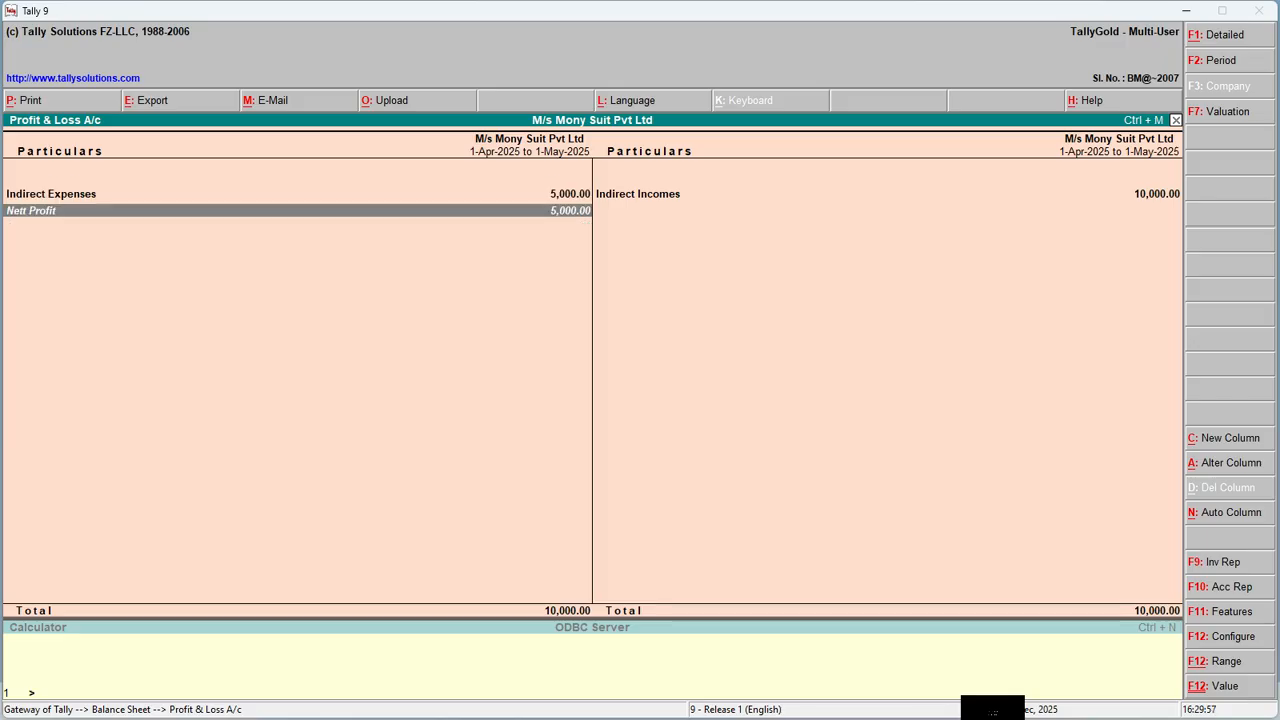